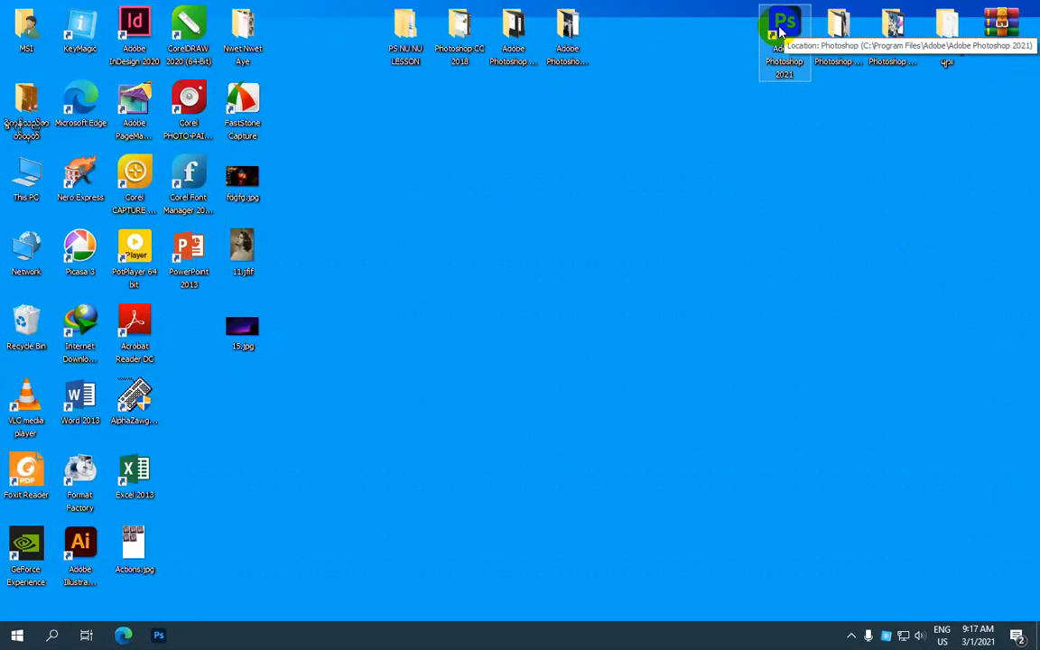
- Launch Adobe Photoshop 2021 and browse the Photo presets for a new document
double_click(781, 29)
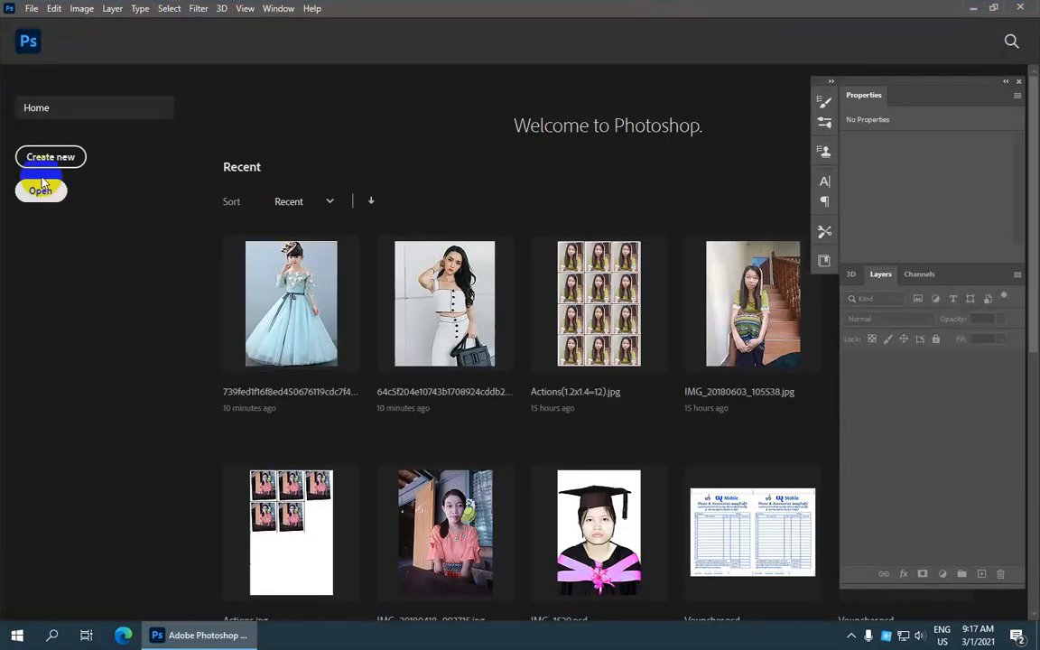
left_click(56, 164)
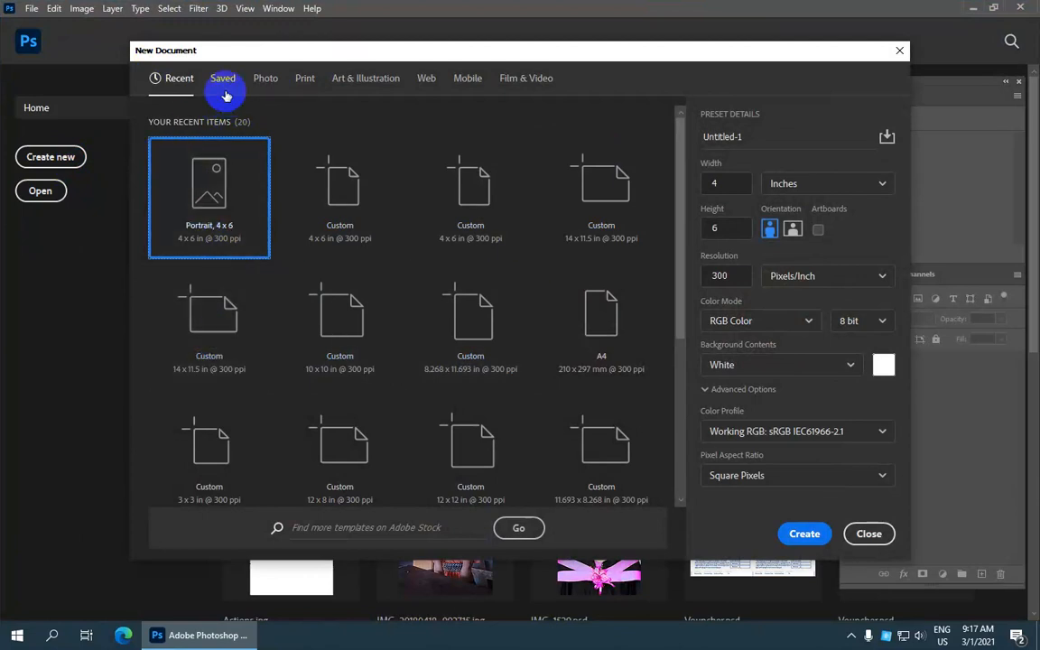
left_click(262, 80)
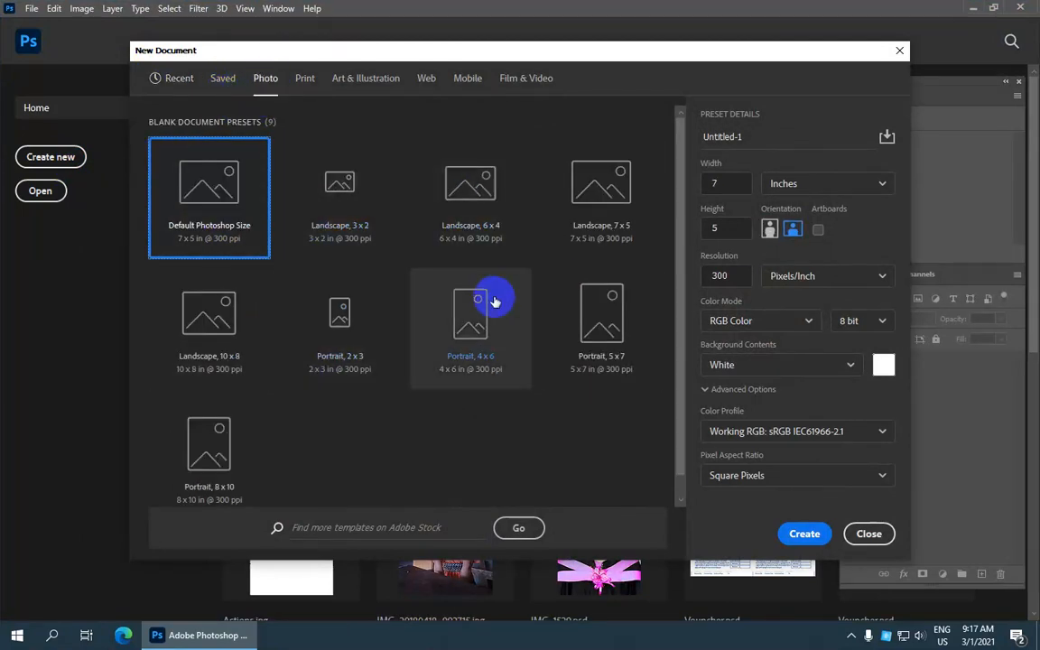
scroll(397, 438, "down", 1)
scroll(402, 433, "up", 1)
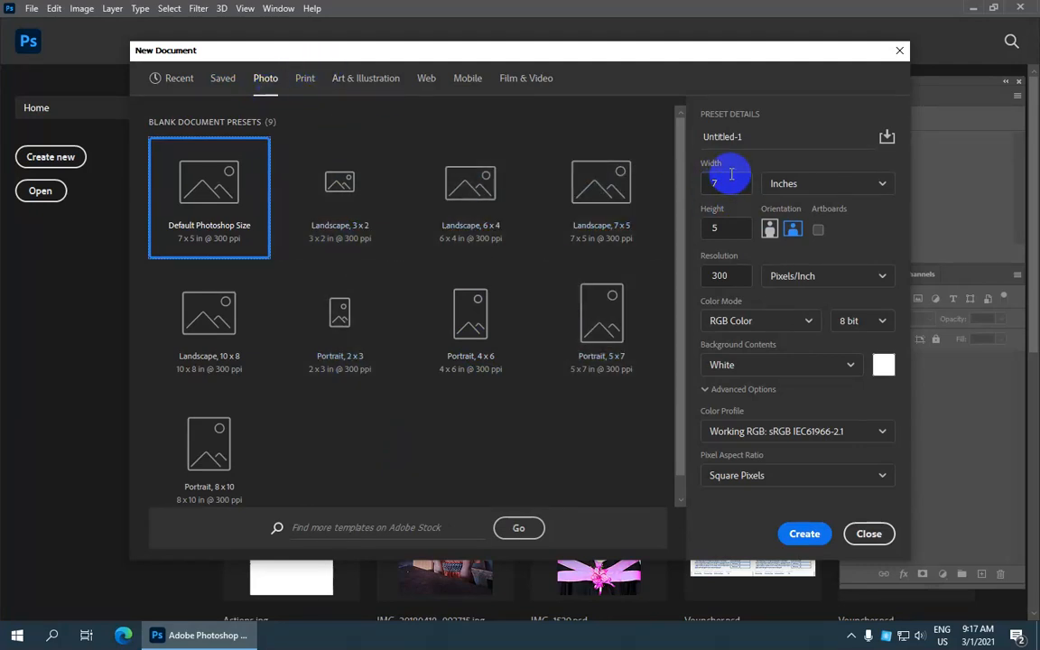
- Choose the A4 preset from the Print presets for the new document
left_click(304, 78)
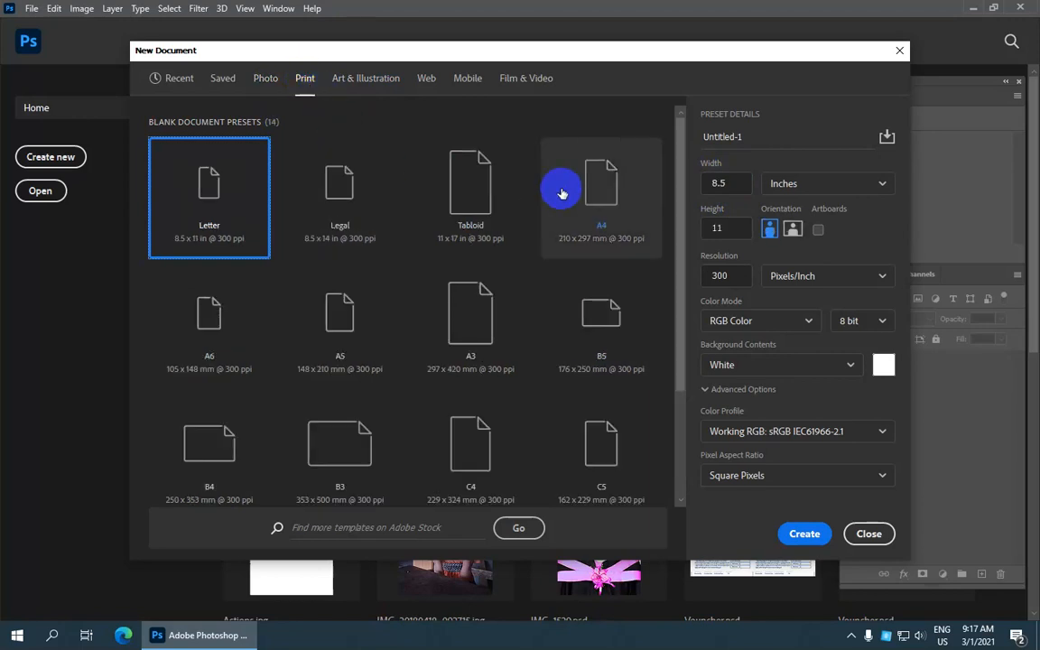
scroll(358, 255, "down", 2)
scroll(352, 248, "up", 2)
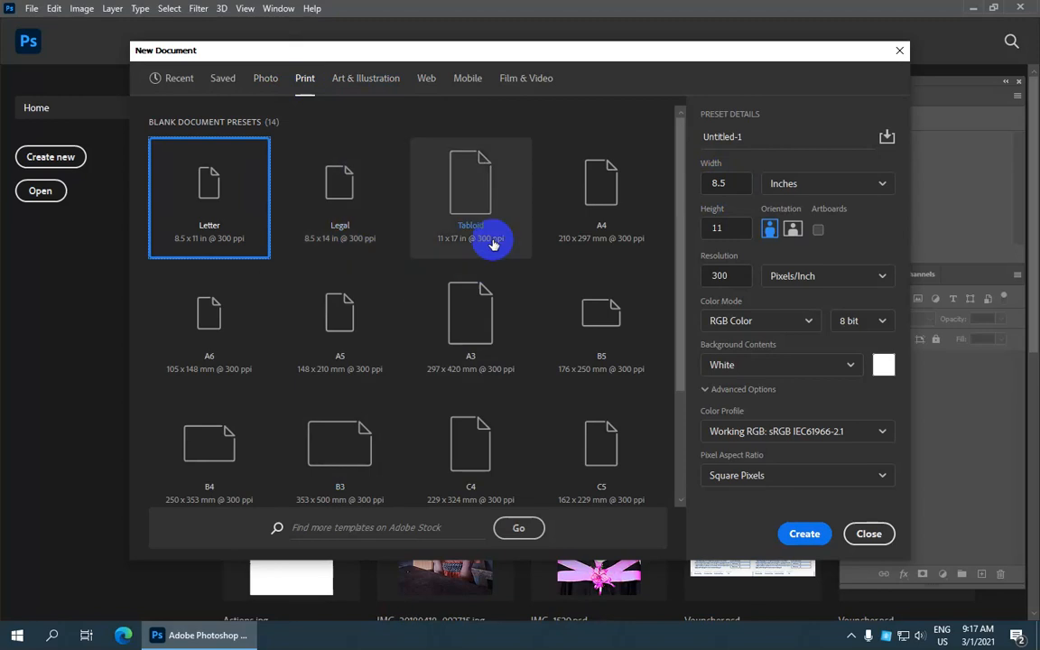
scroll(390, 365, "down", 2)
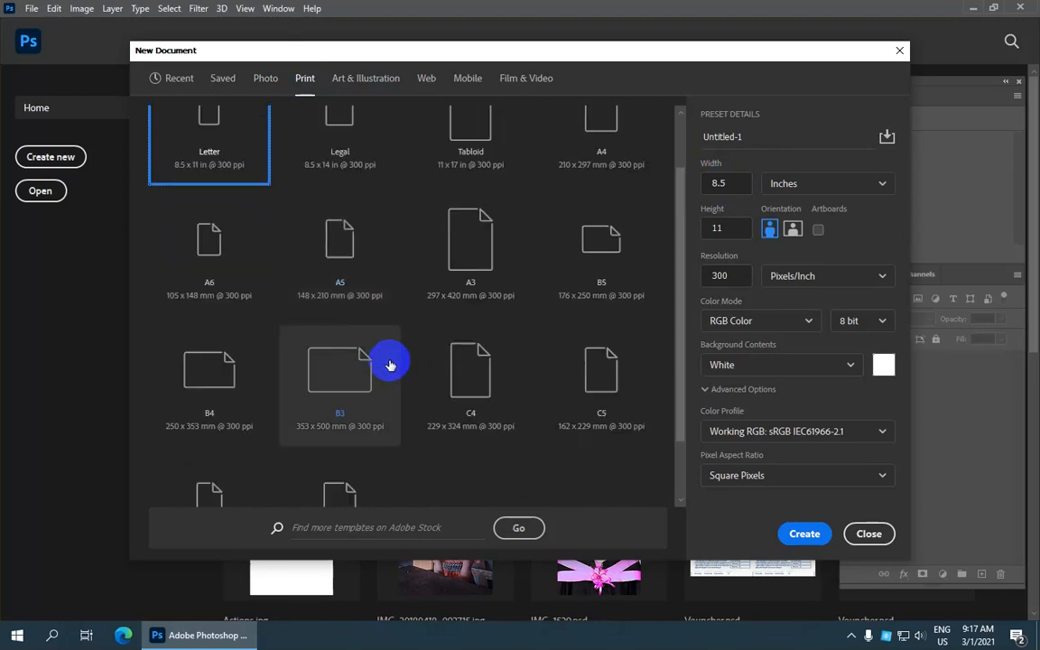
scroll(390, 365, "up", 2)
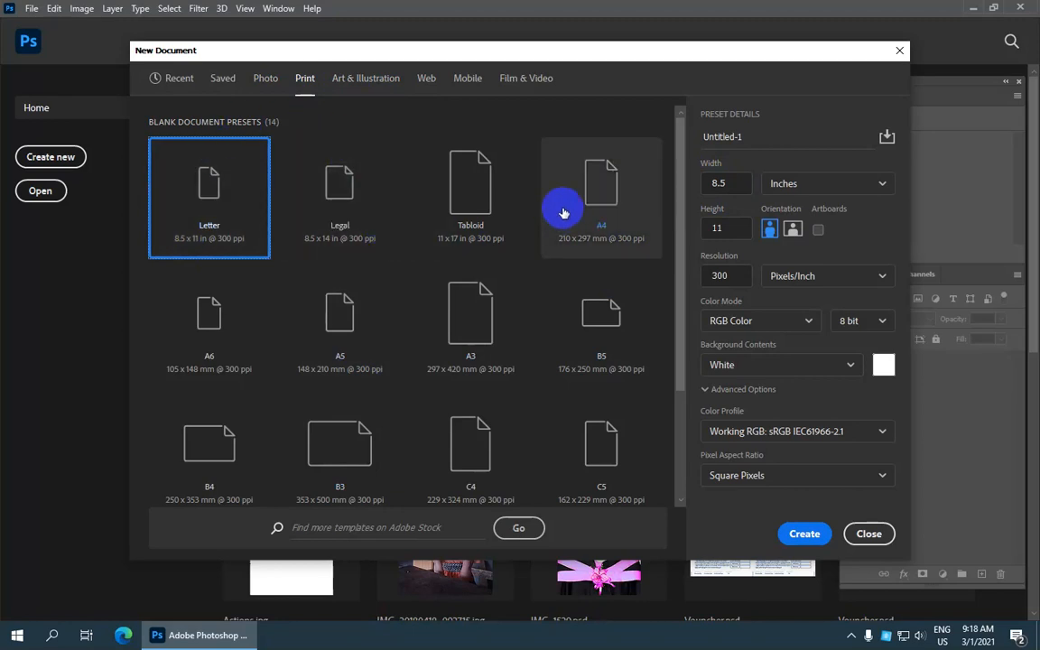
left_click(628, 221)
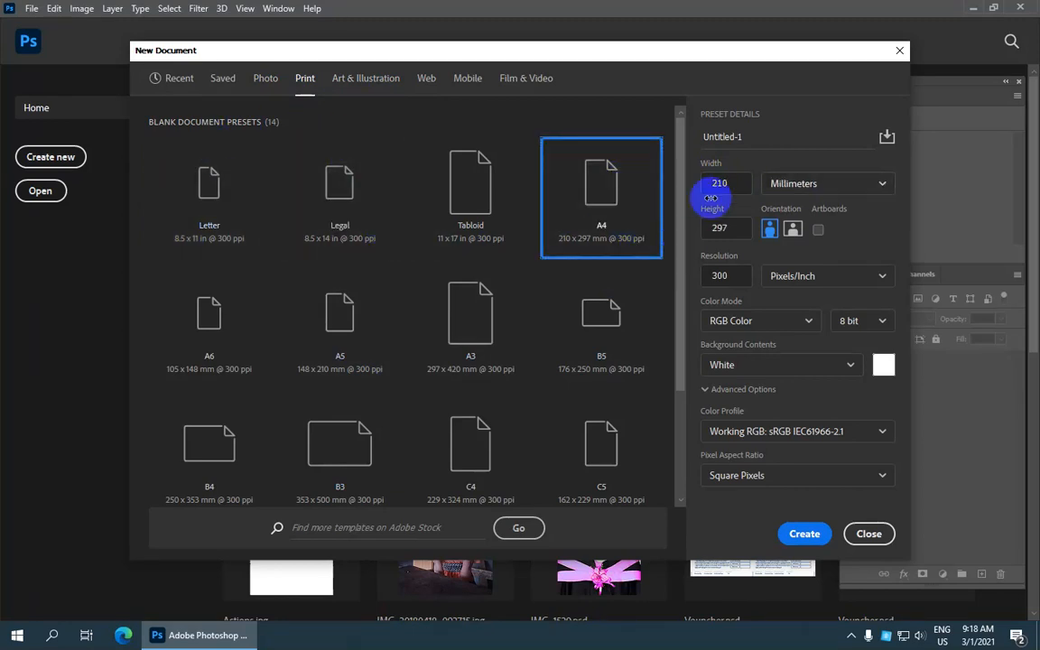
- Set the new document's width and height unit to Inches, trying Pixels along the way
left_click(844, 187)
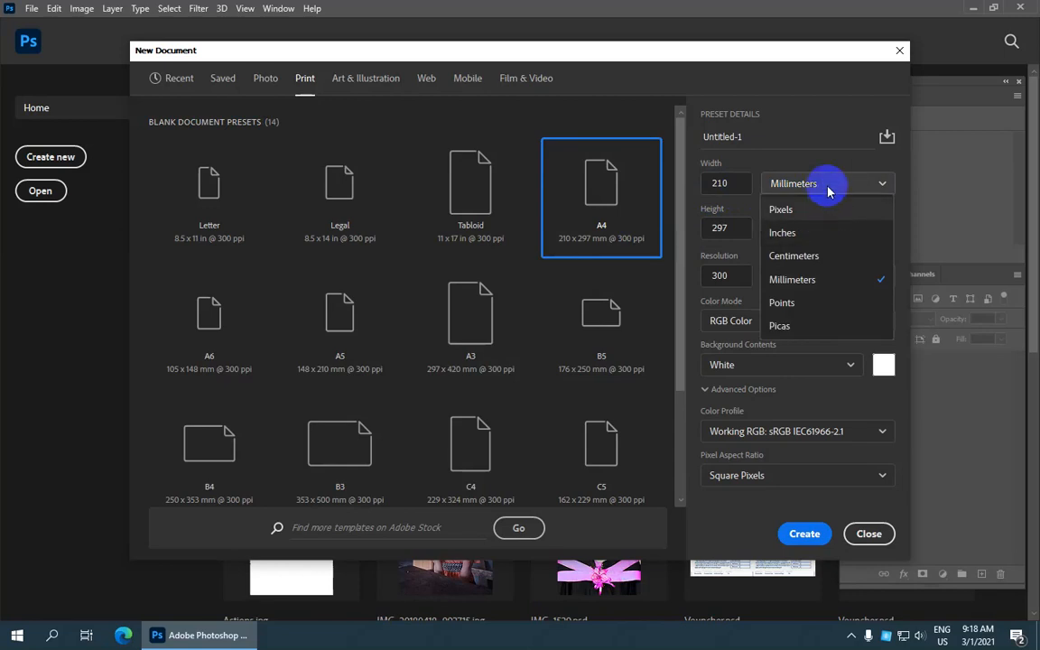
left_click(727, 208)
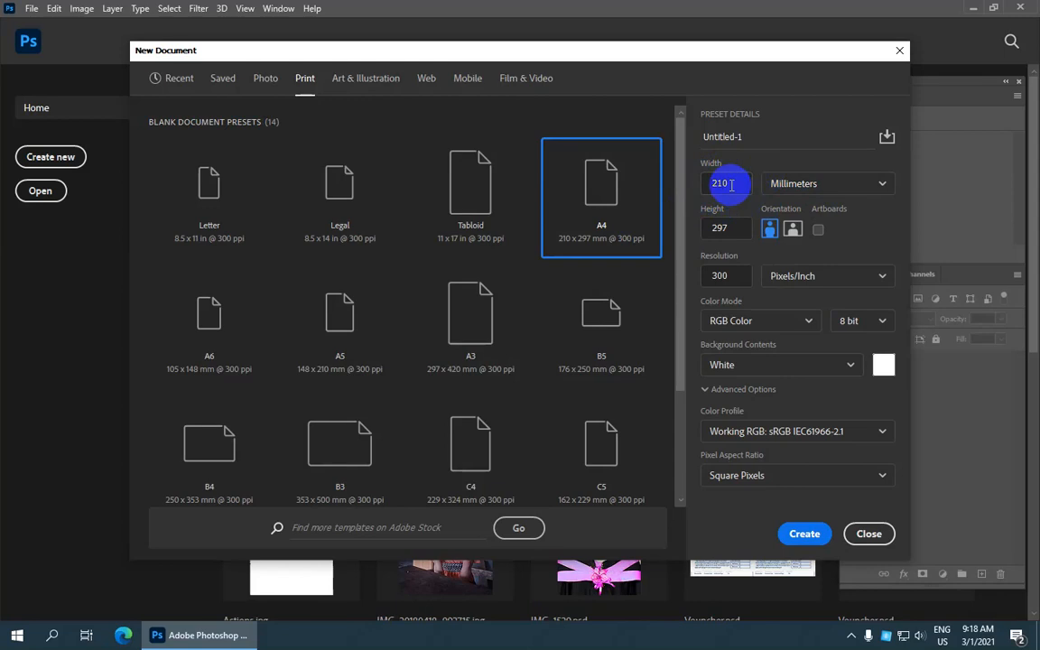
left_click(847, 188)
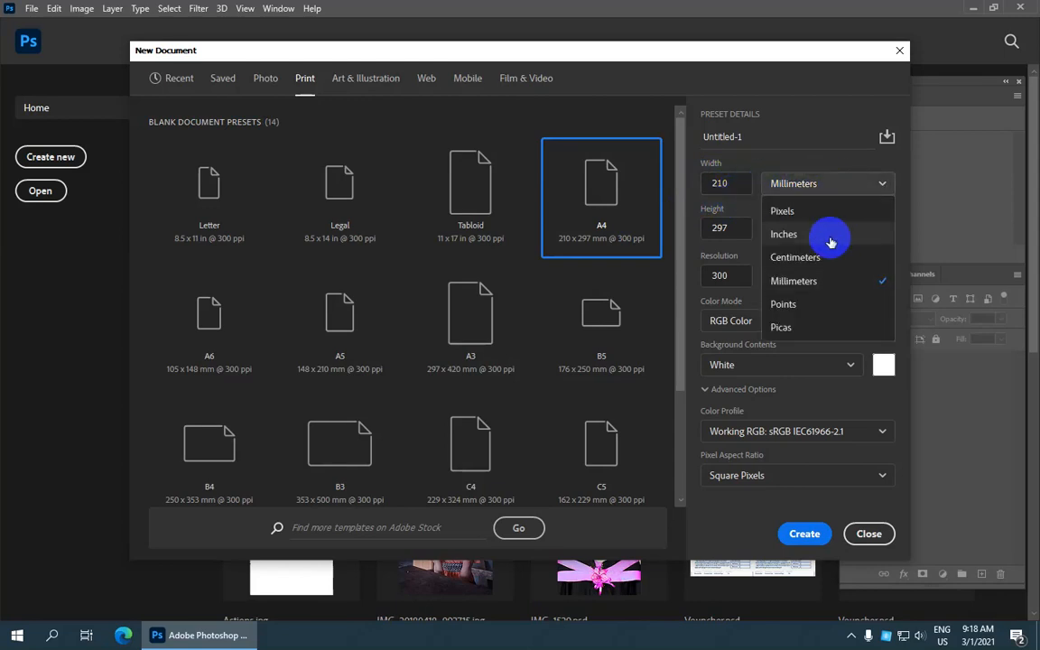
left_click(829, 231)
left_click(827, 182)
left_click(824, 205)
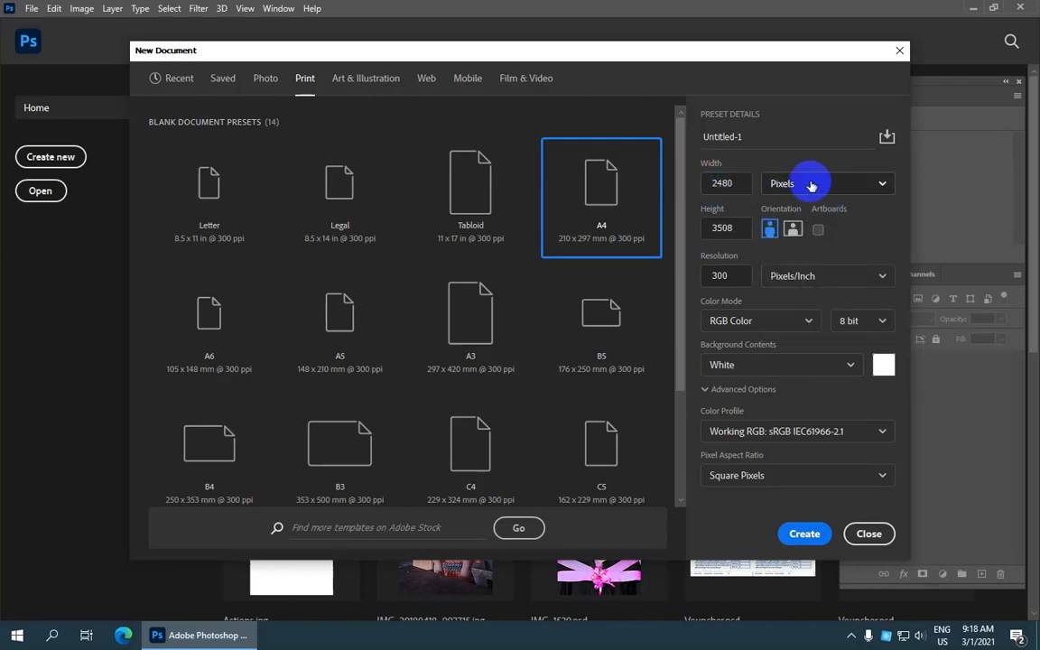
left_click(880, 183)
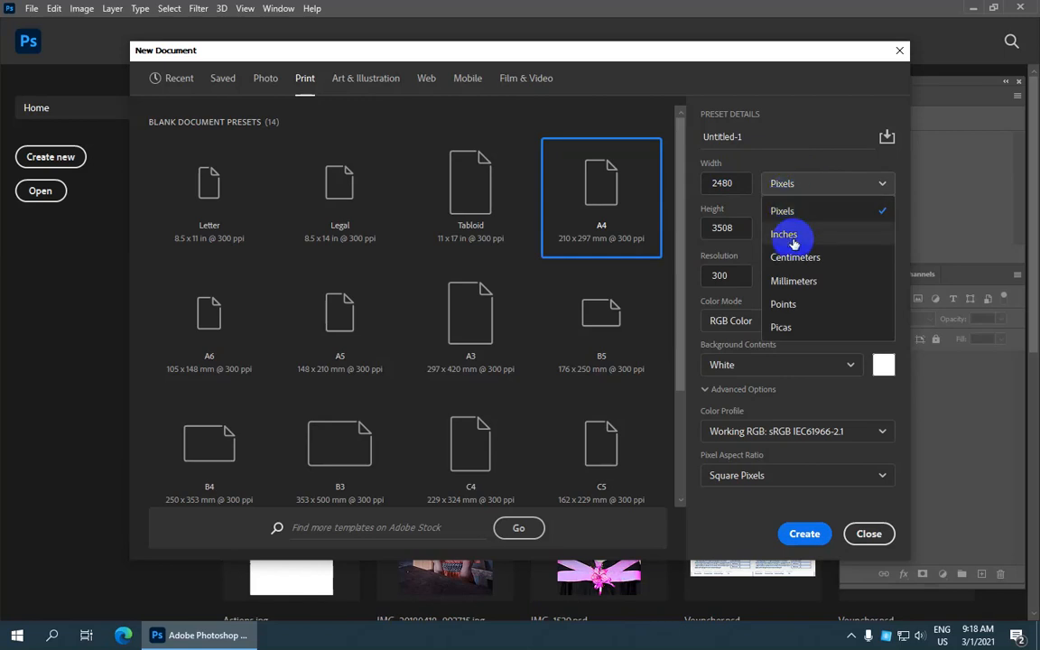
left_click(842, 235)
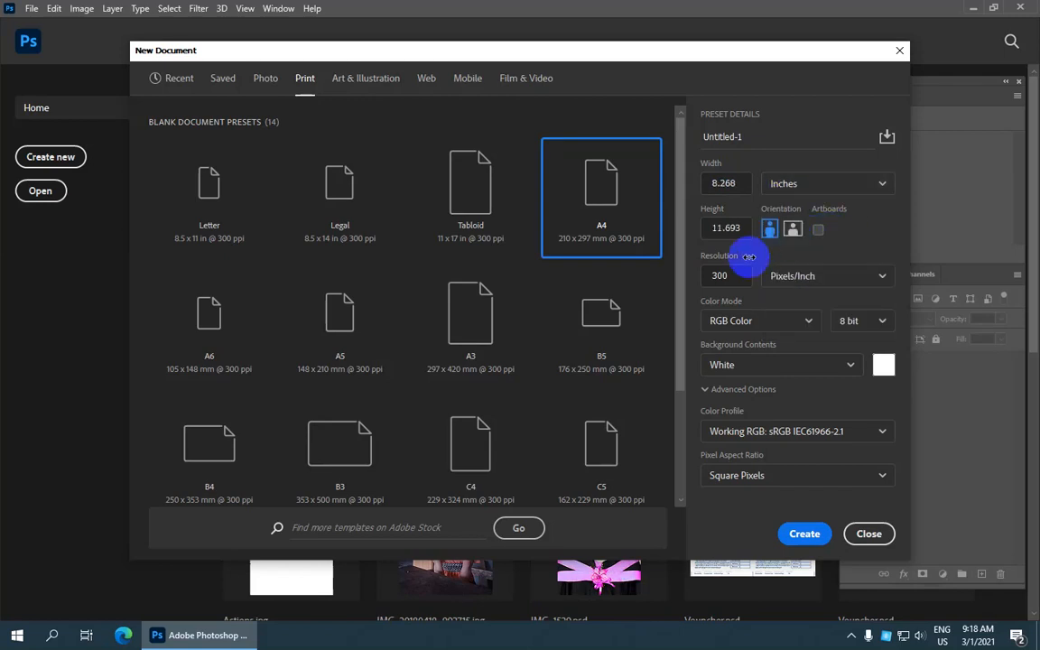
- Keep the resolution at 300 Pixels/Inch and the color mode at RGB Color
double_click(731, 278)
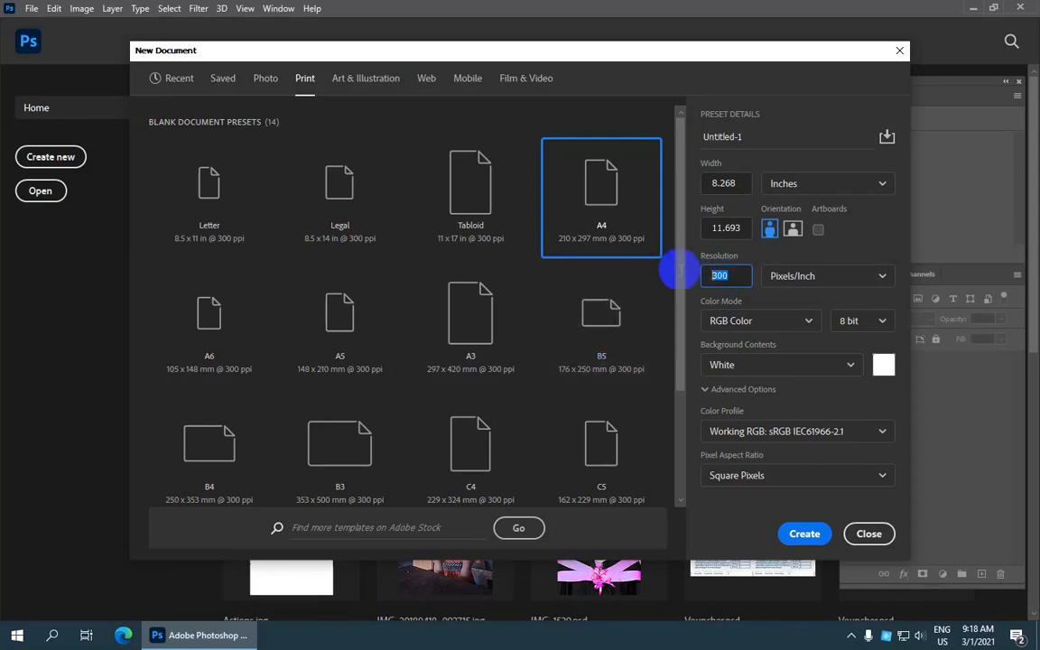
left_click(709, 275)
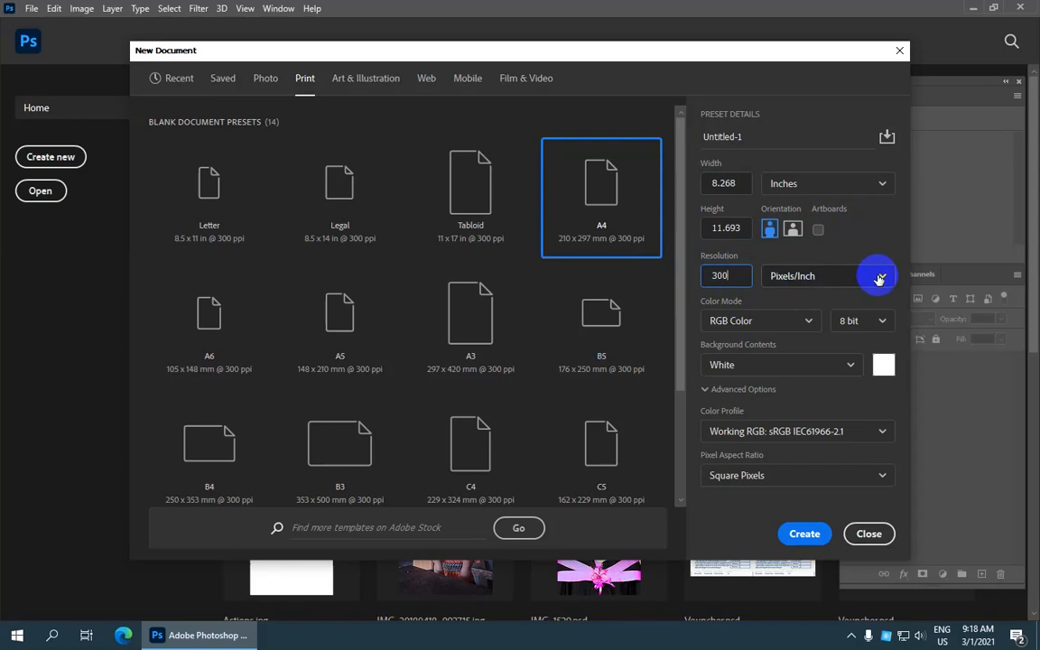
left_click(871, 279)
left_click(857, 305)
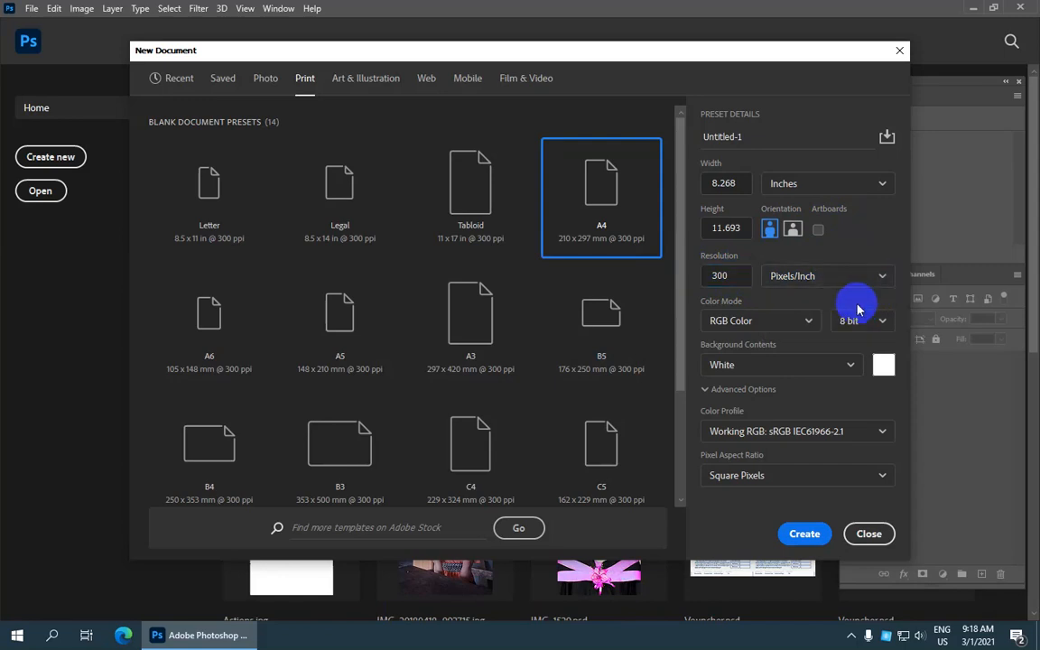
left_click(807, 322)
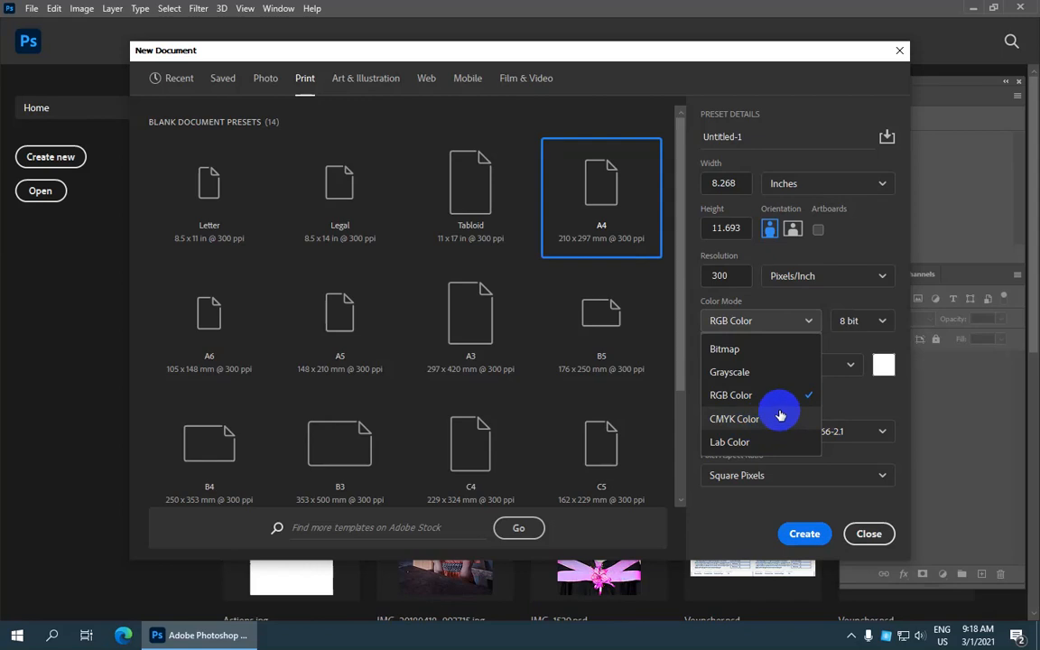
left_click(794, 395)
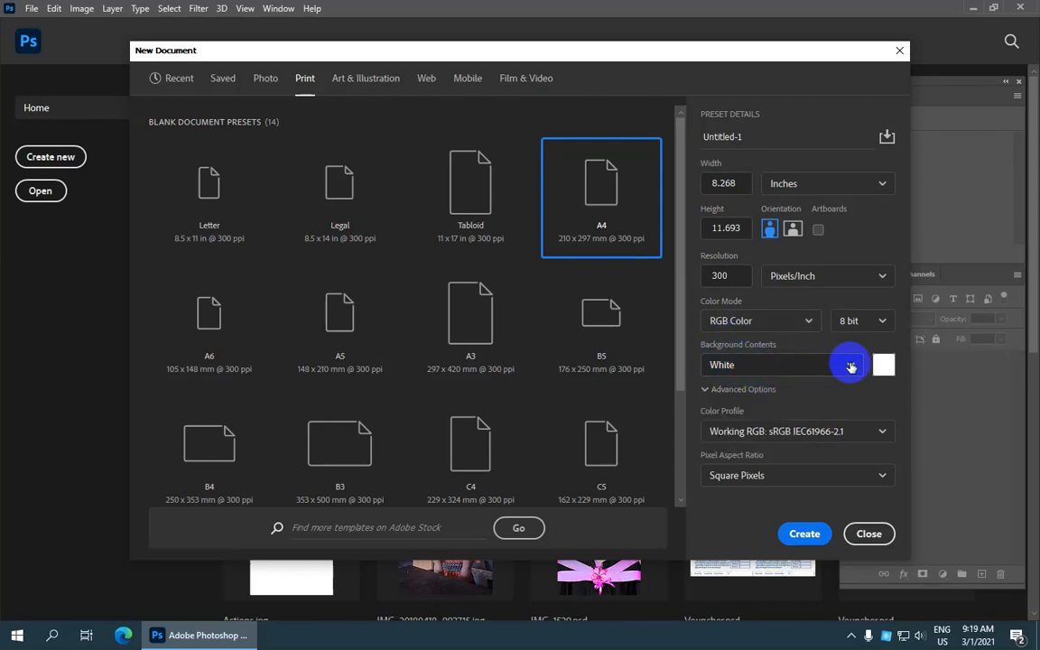
- Set the background contents to Black and keep the portrait orientation
left_click(850, 365)
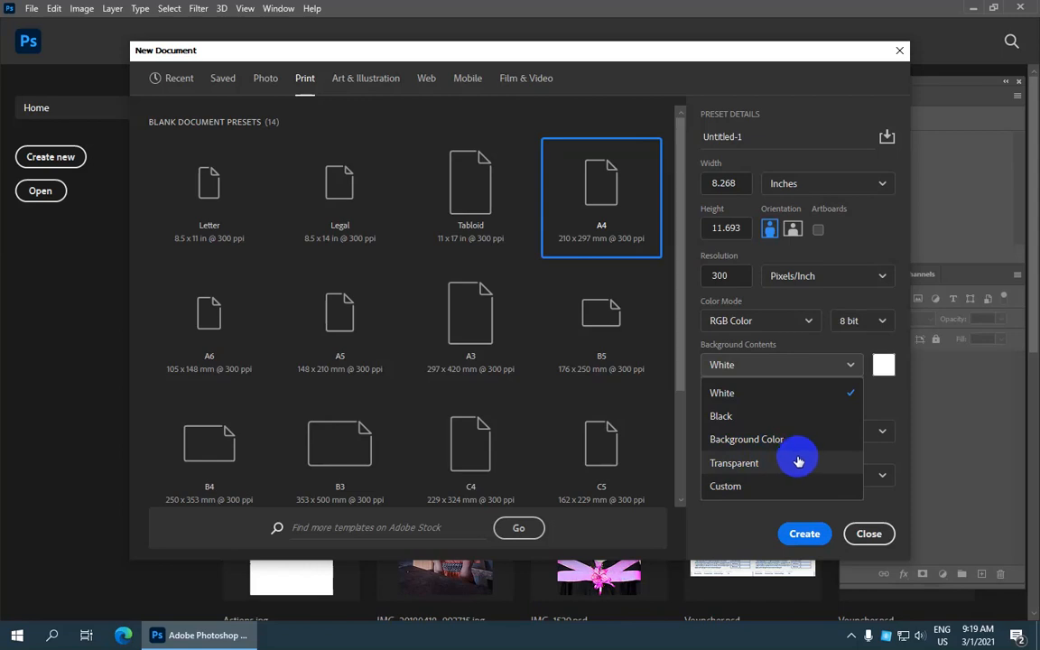
left_click(764, 420)
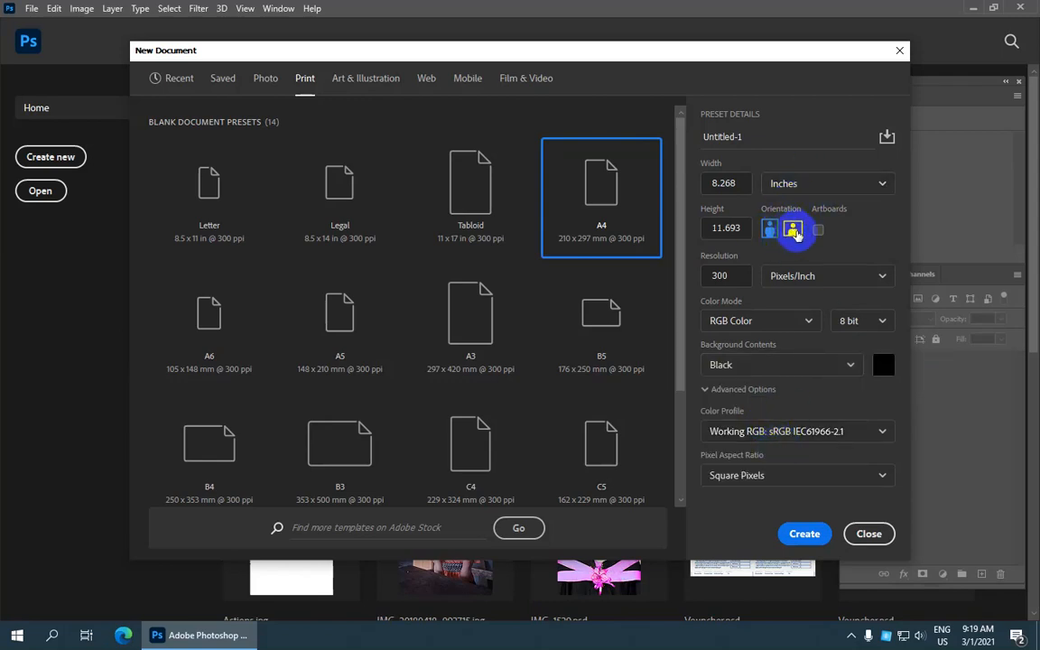
left_click(772, 231)
left_click(772, 231)
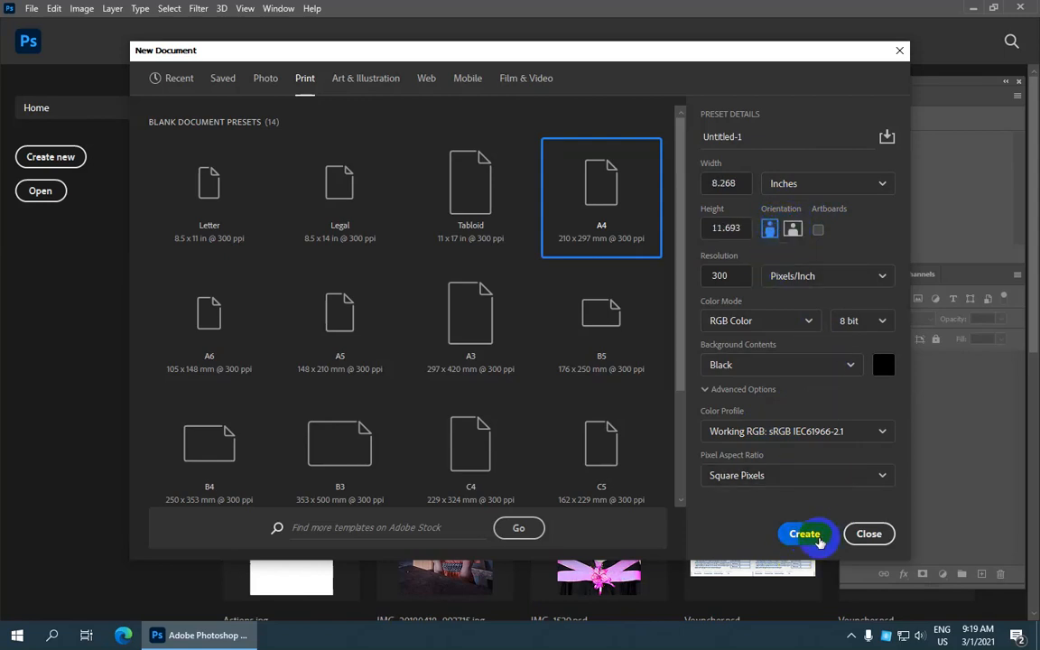
- Keep the bit depth at 8 bit and create the document
left_click(882, 321)
left_click(882, 323)
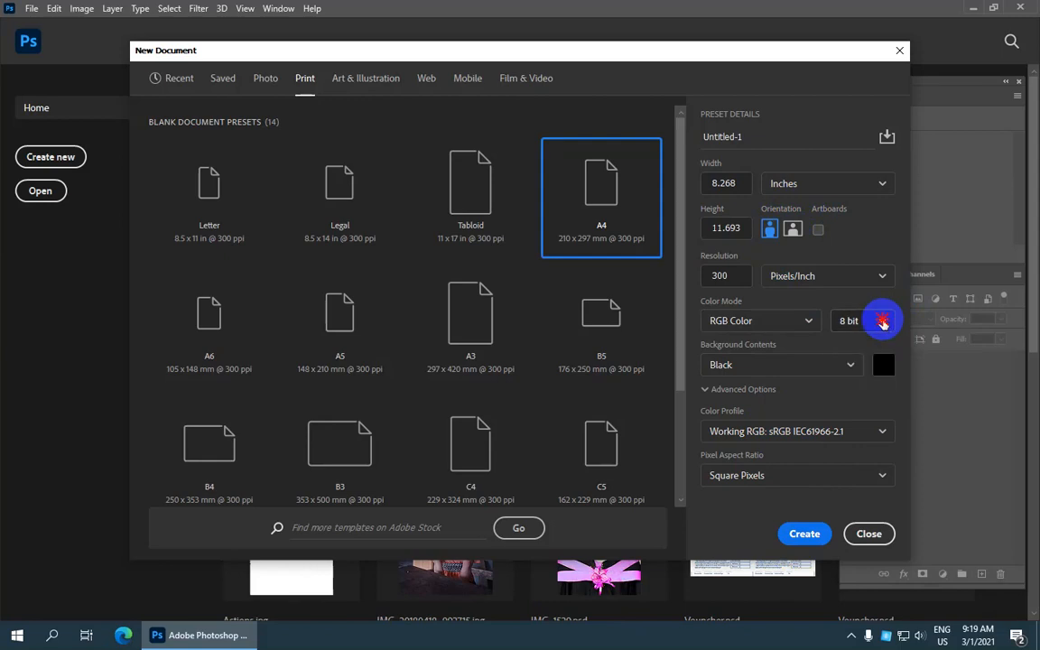
left_click(879, 322)
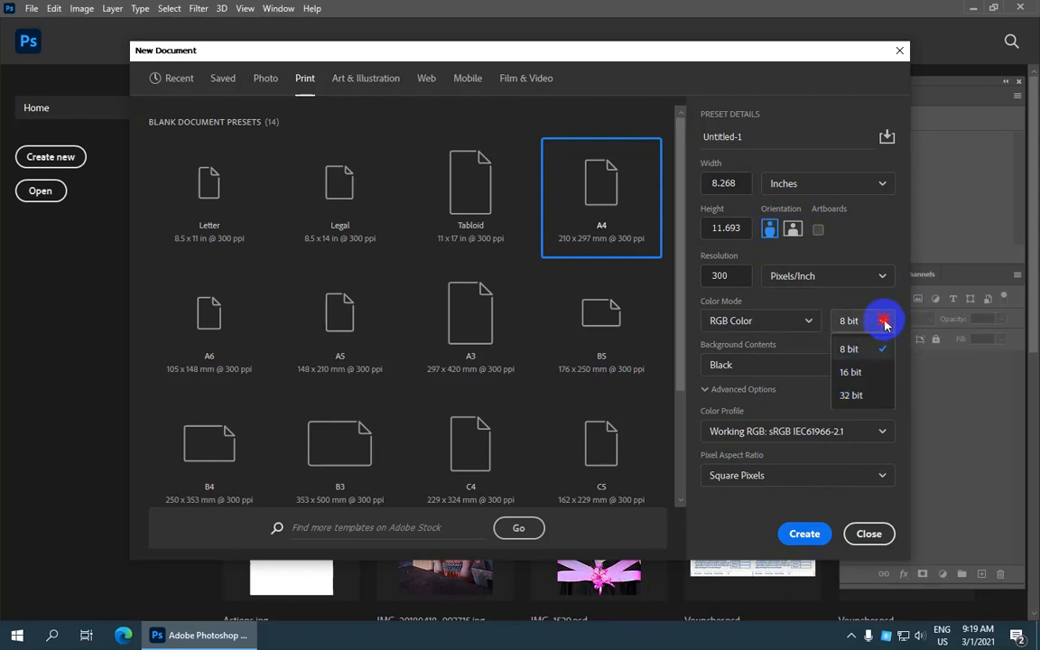
left_click(885, 323)
left_click(800, 529)
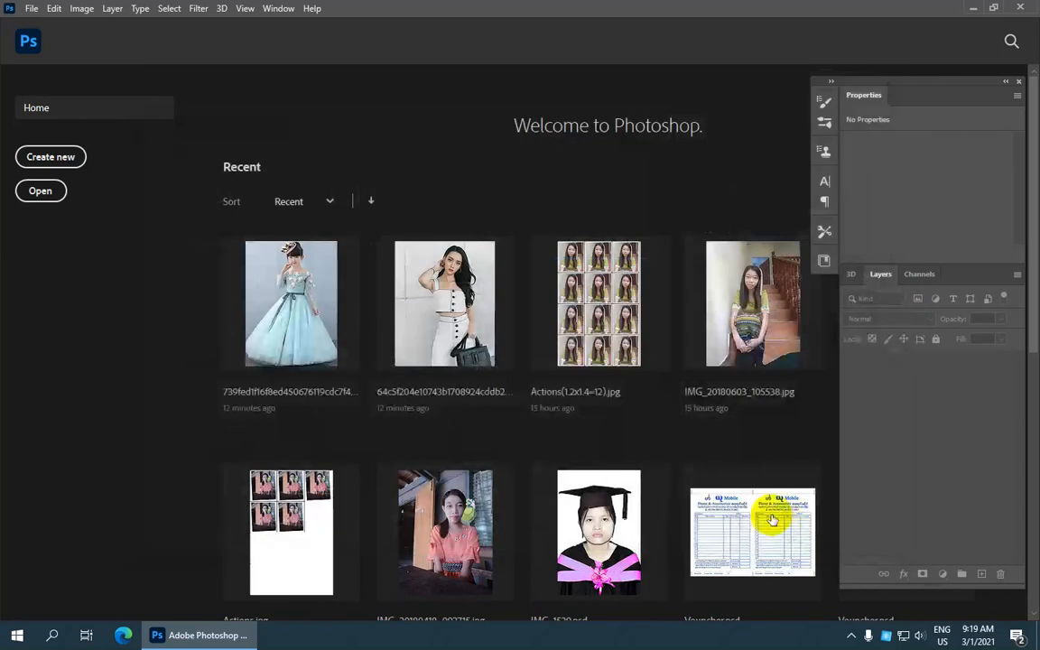
scroll(567, 293, "down", 4)
scroll(568, 298, "up", 3)
scroll(569, 298, "up", 3)
scroll(569, 298, "down", 3)
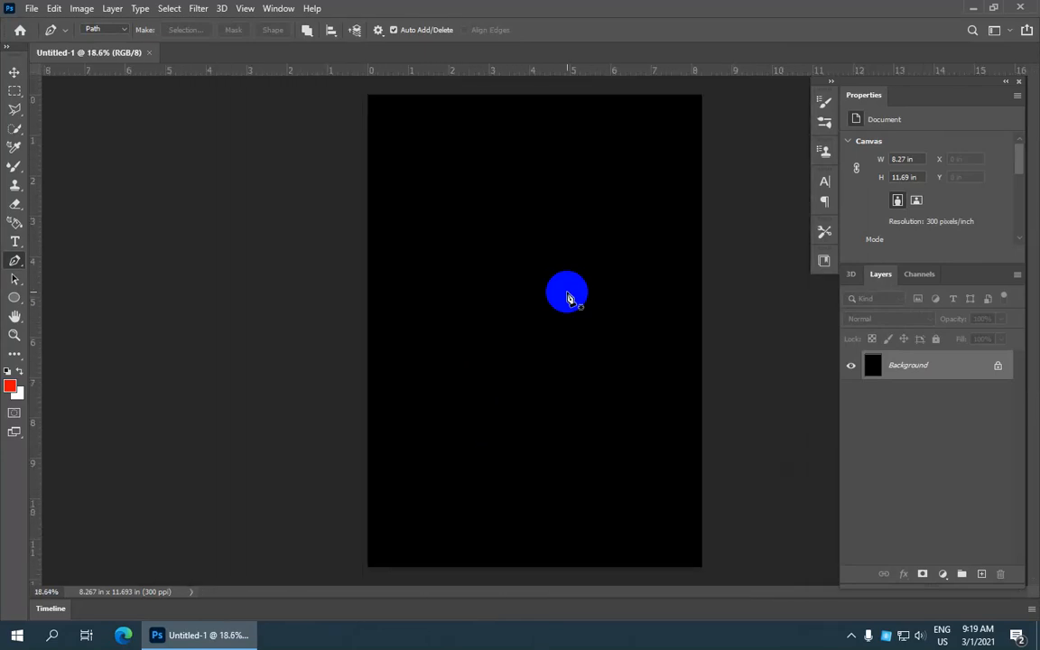
scroll(569, 297, "down", 2)
- Start a second new document and select the A4 preset from the Print presets
left_click(32, 8)
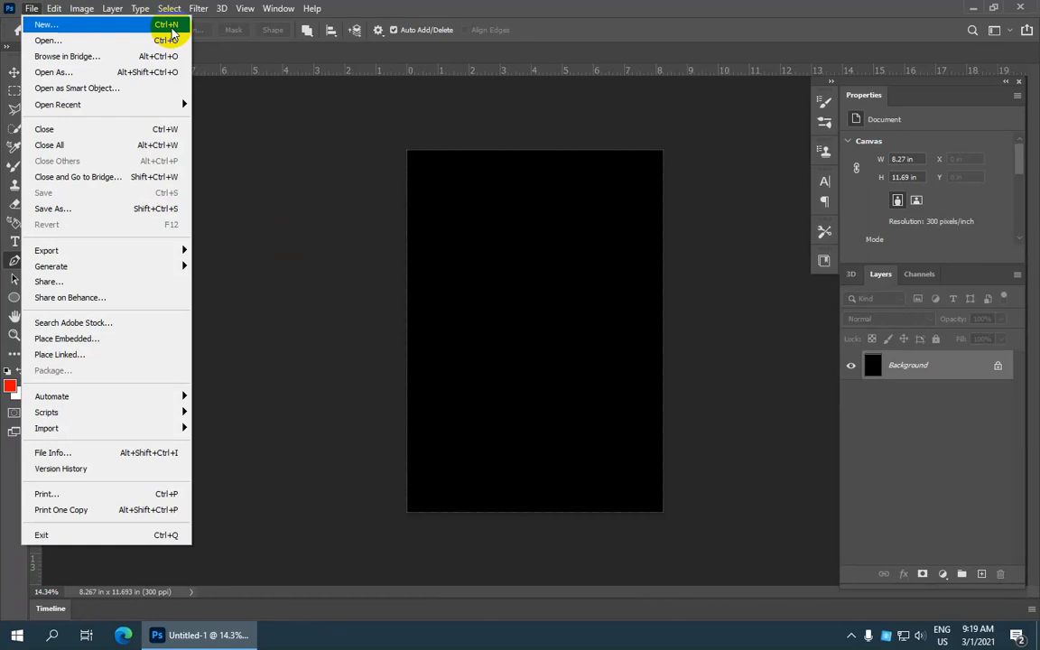
left_click(172, 31)
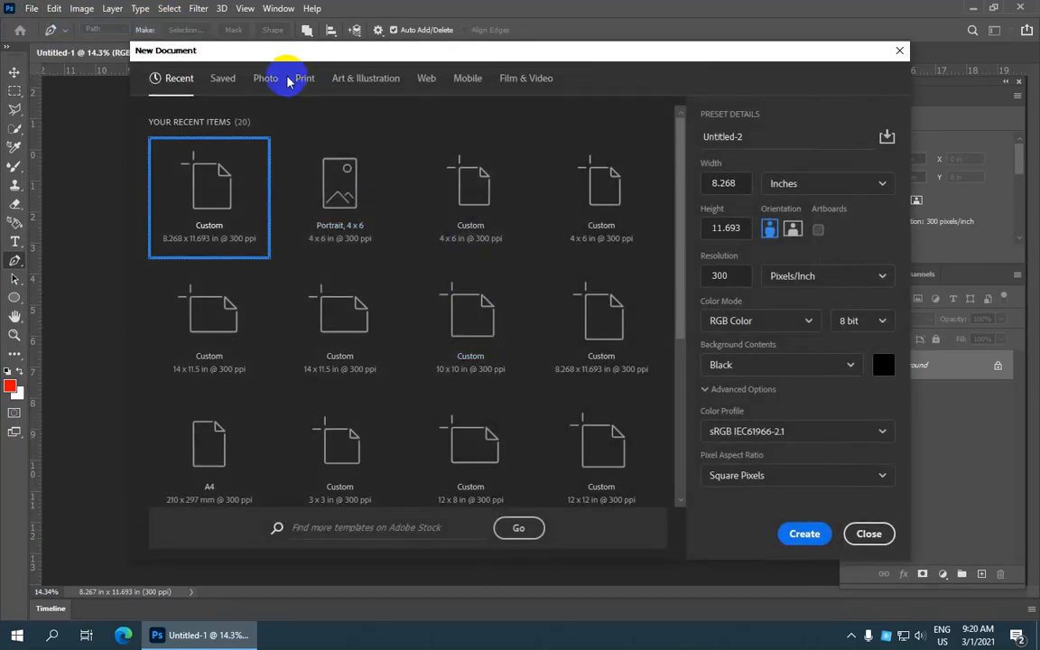
scroll(426, 227, "down", 3)
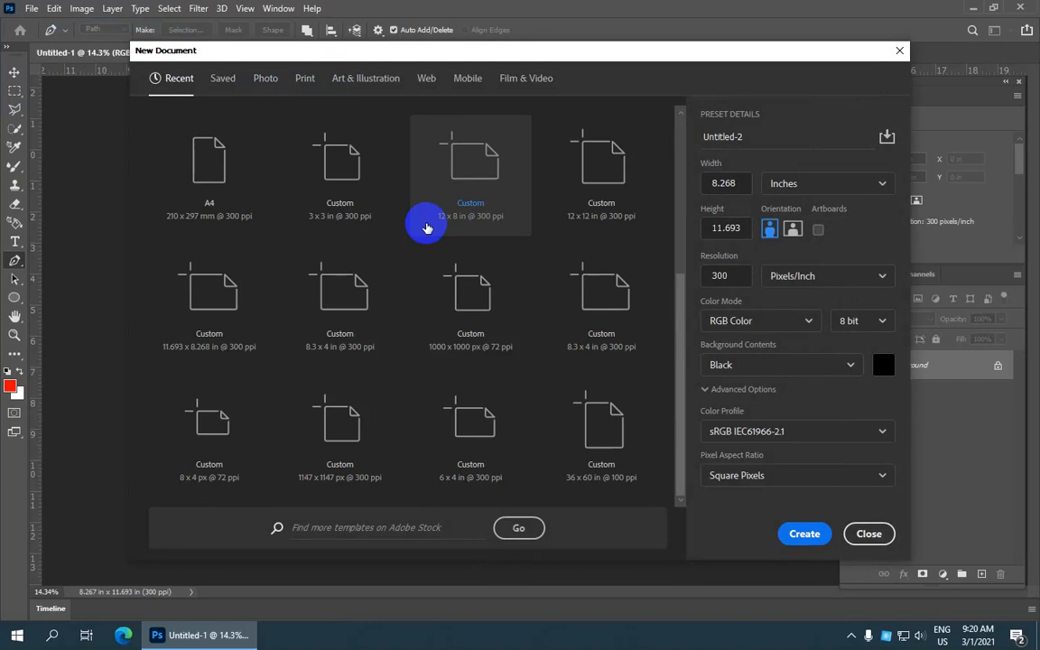
scroll(427, 227, "up", 3)
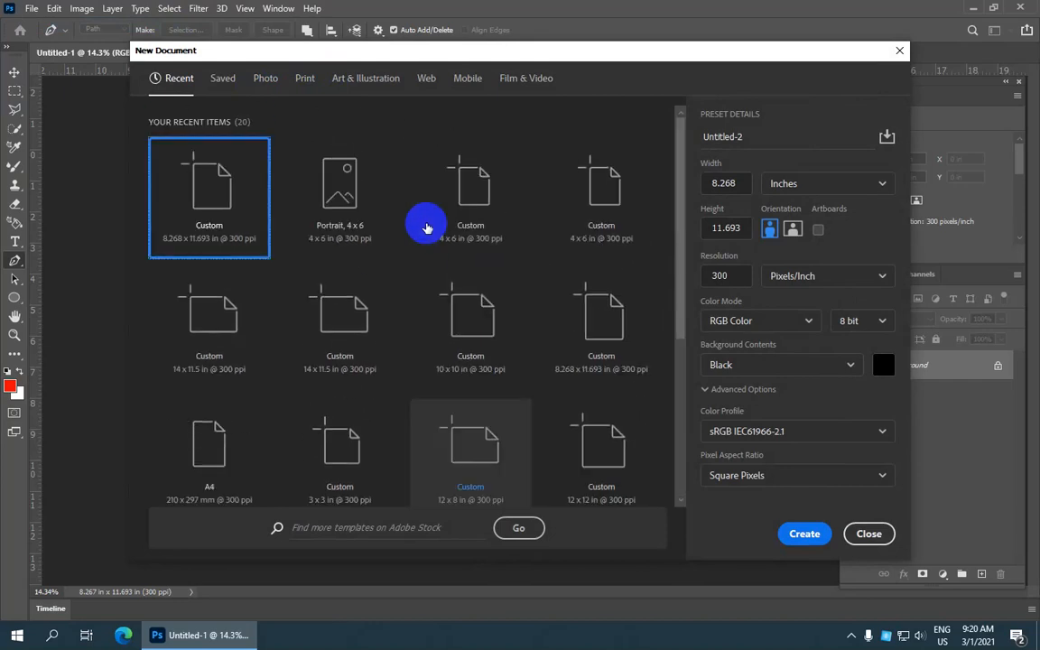
scroll(425, 226, "down", 4)
scroll(425, 226, "up", 4)
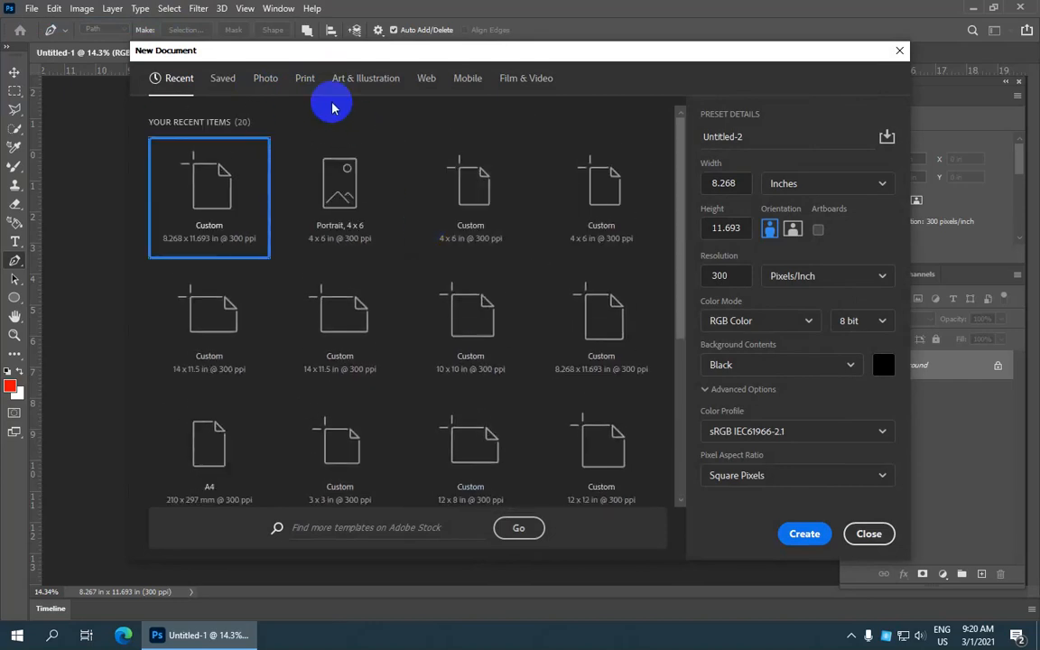
left_click(304, 78)
left_click(601, 190)
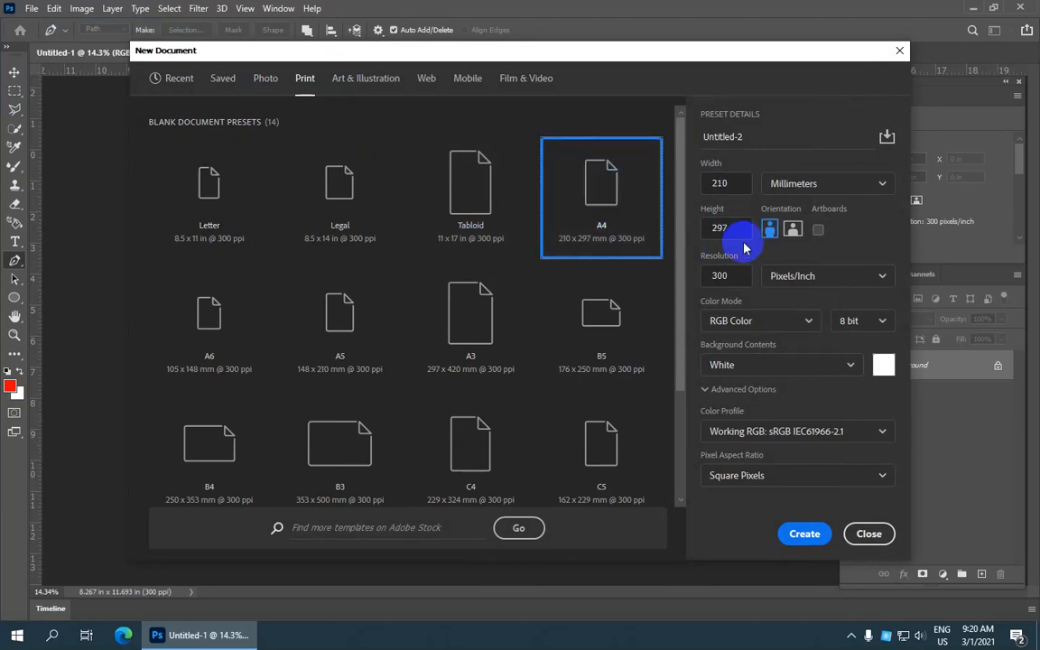
- Create the A4 document in Inches with Transparent background contents
left_click(845, 184)
left_click(880, 232)
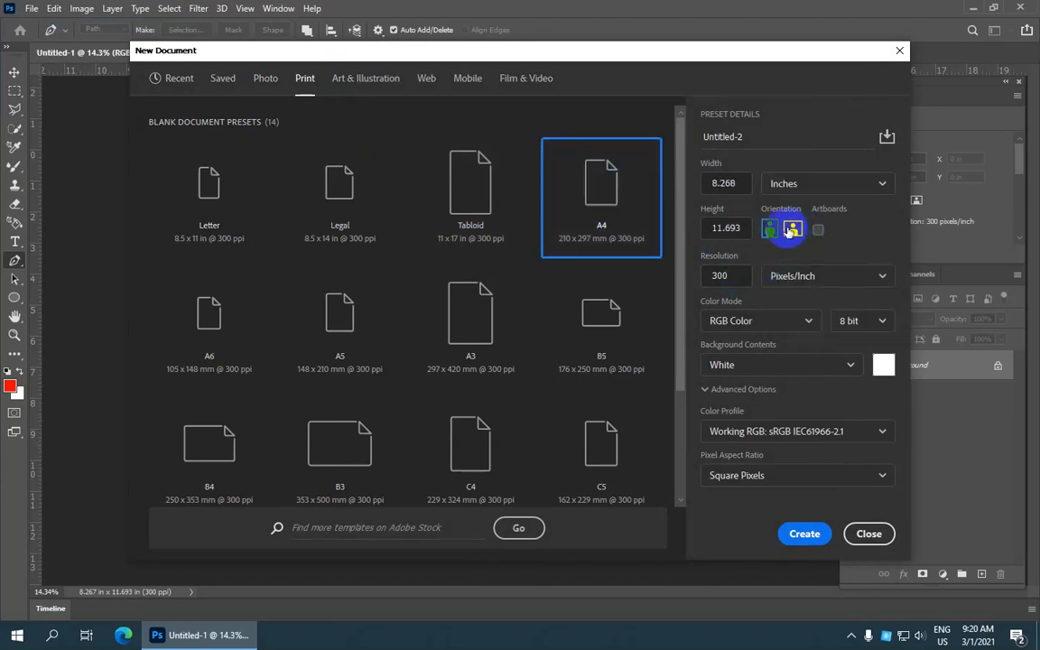
left_click(791, 366)
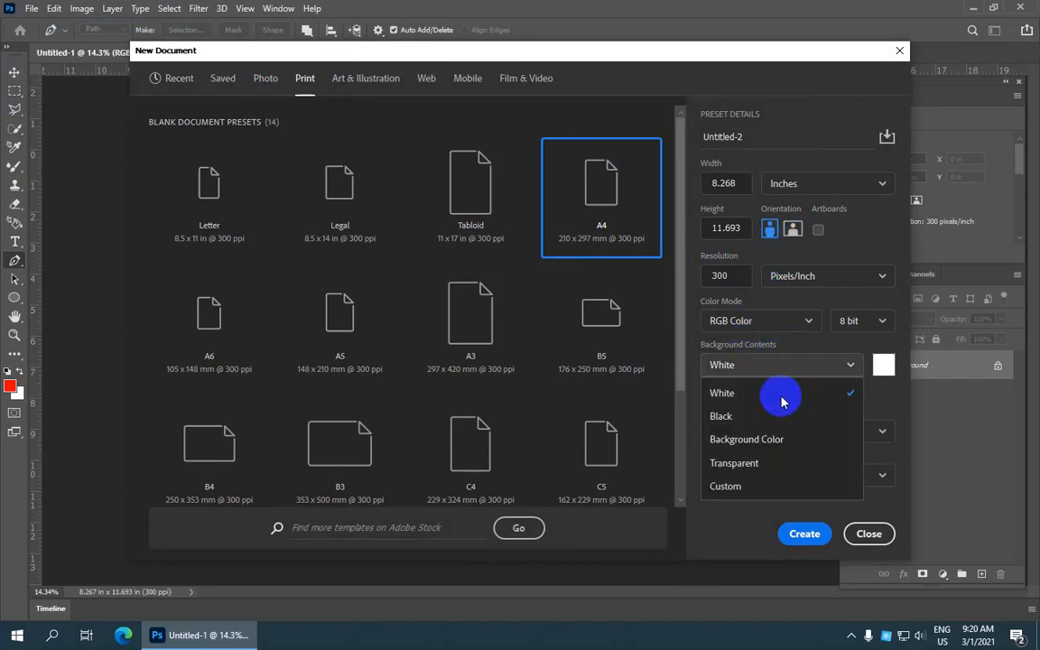
left_click(765, 465)
left_click(806, 531)
scroll(575, 336, "up", 8)
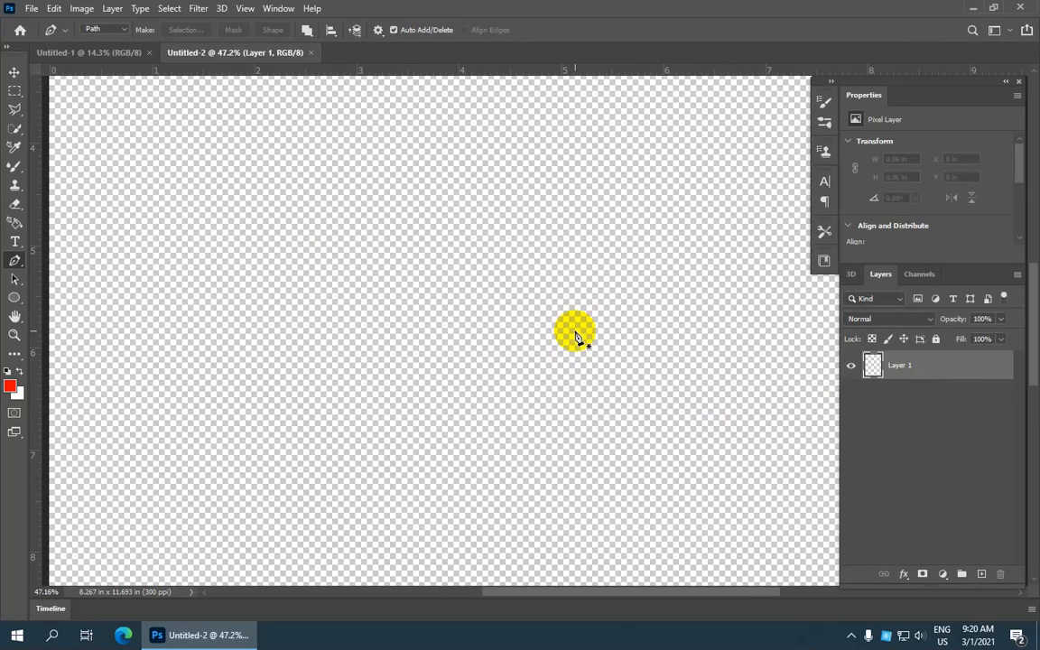
scroll(575, 336, "down", 5)
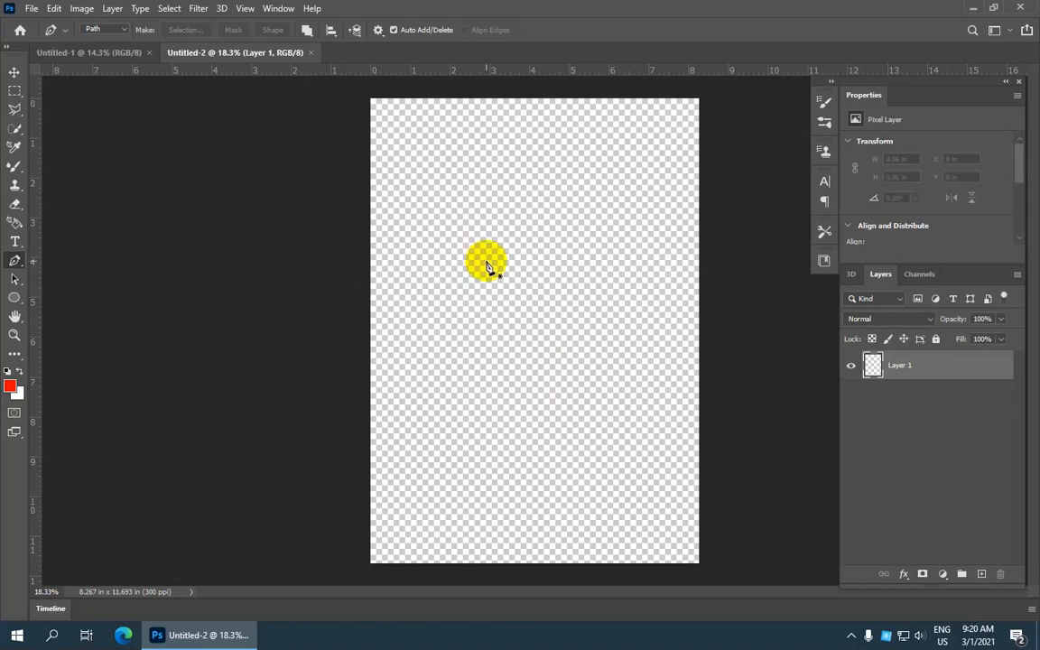
- Close the Untitled-1 document and start a new document from the Photo presets
left_click(152, 52)
left_click(34, 10)
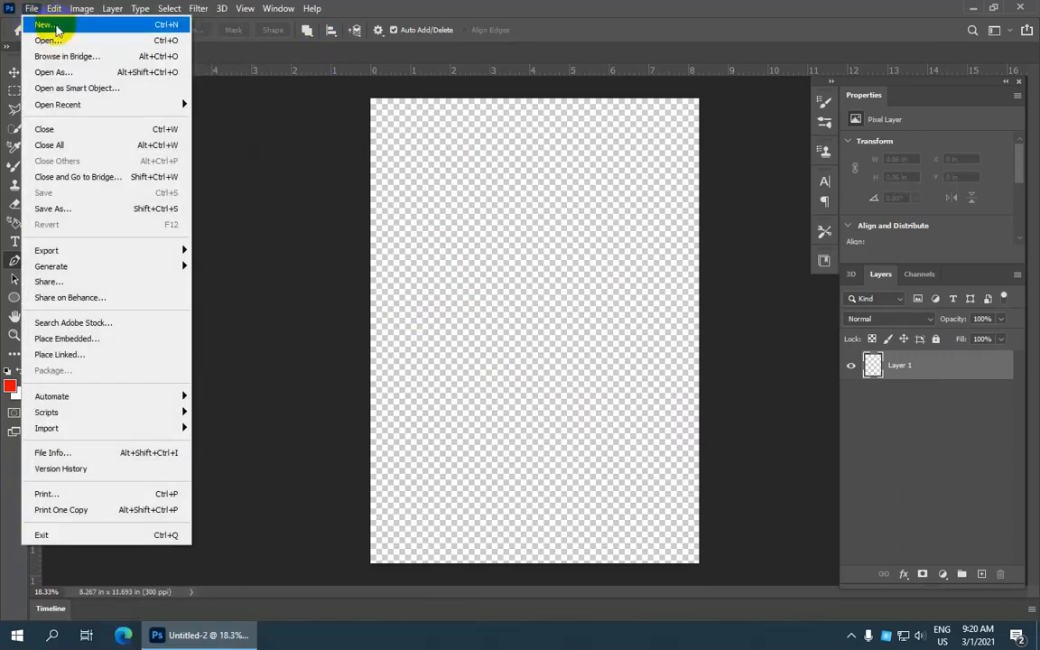
left_click(138, 27)
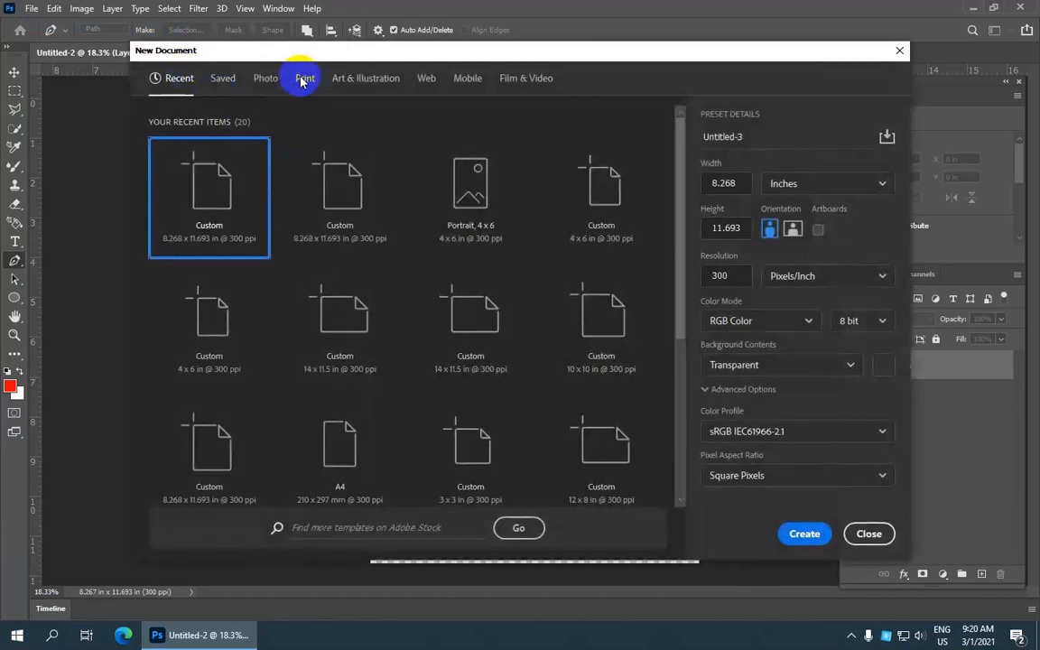
left_click(265, 78)
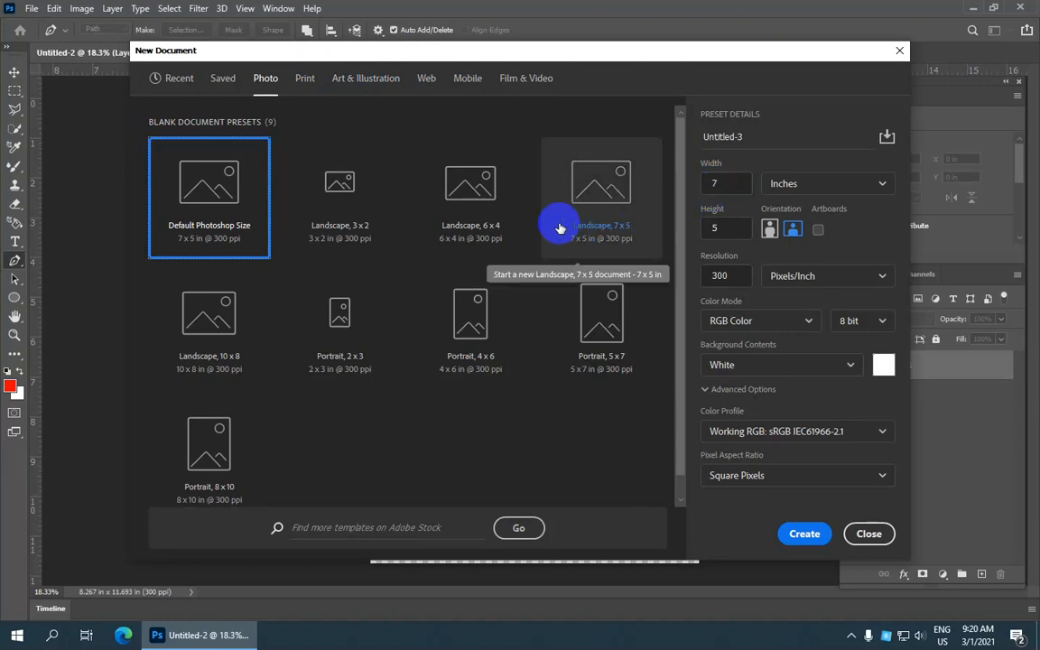
- Set the new document's width to 10 and height to 14, keeping the units in Inches
double_click(714, 183)
left_click_drag(724, 185, 679, 184)
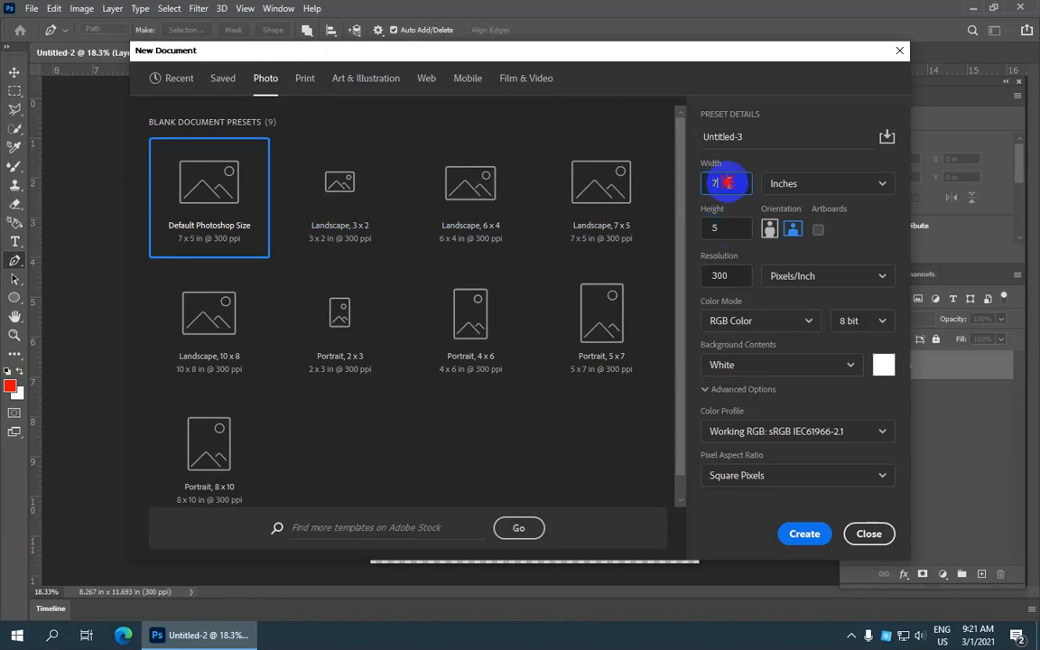
left_click_drag(730, 184, 704, 184)
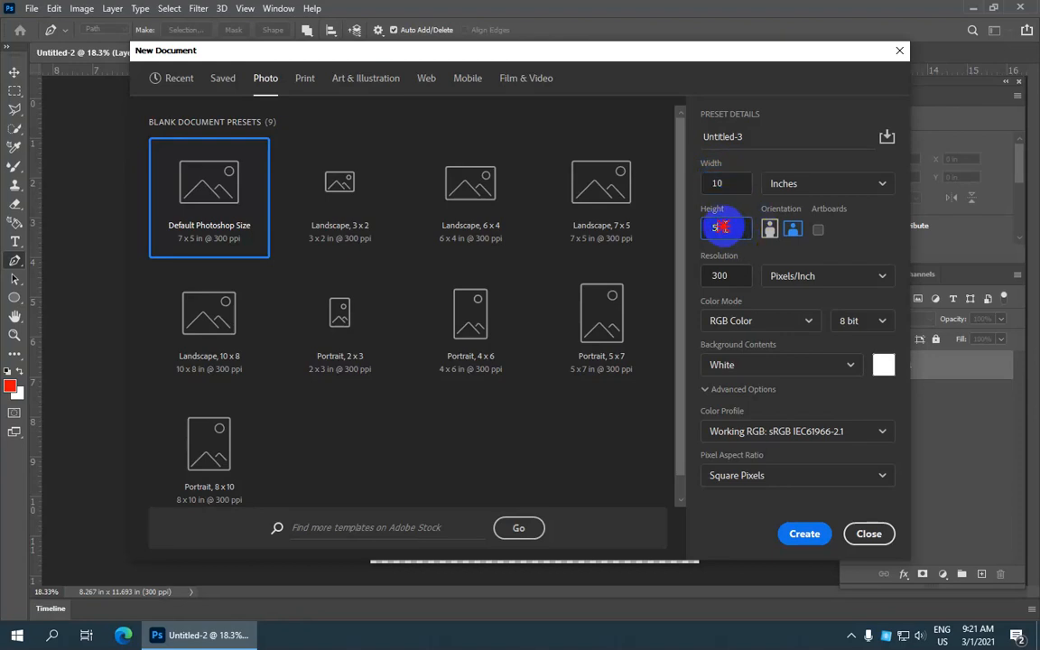
left_click_drag(722, 228, 696, 235)
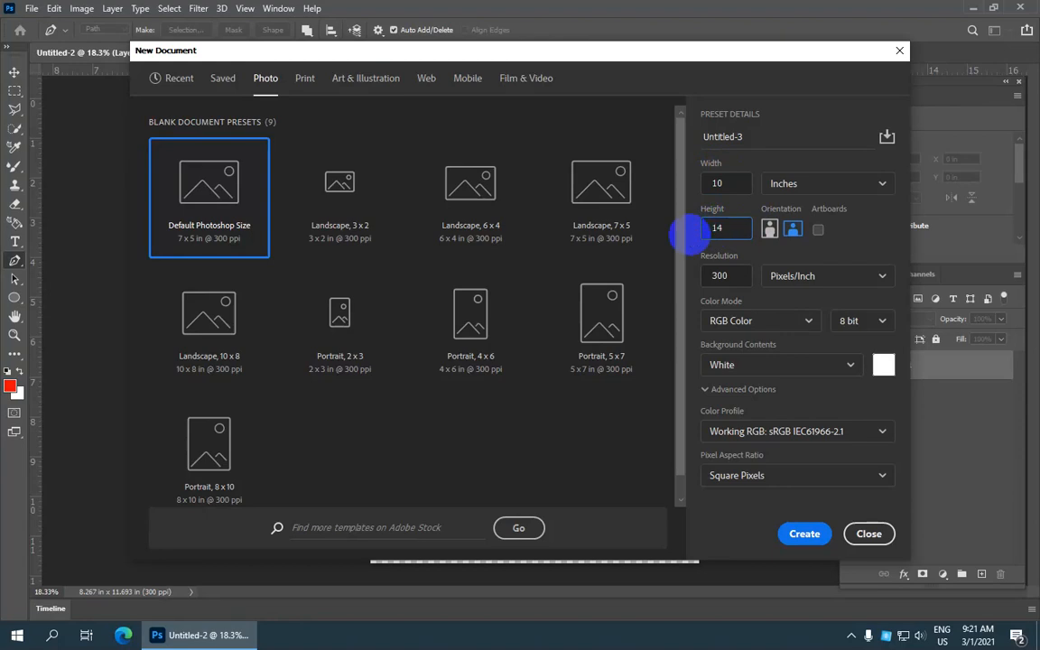
left_click(828, 191)
left_click(830, 236)
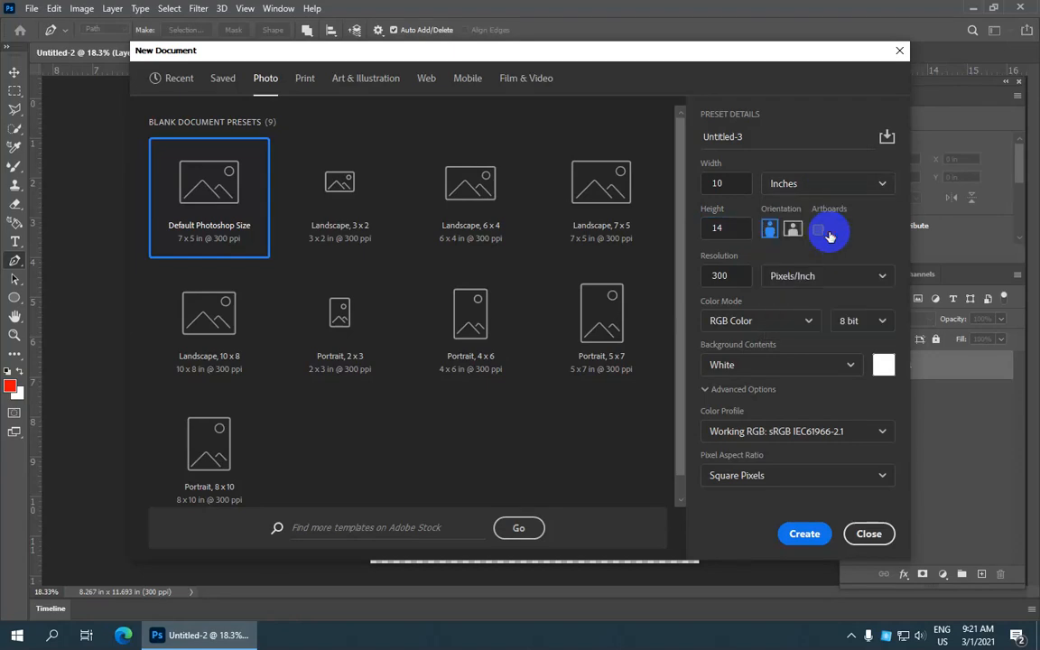
- Keep the new document's resolution at 300 Pixels/Inch and its color mode at RGB Color
left_click(731, 274)
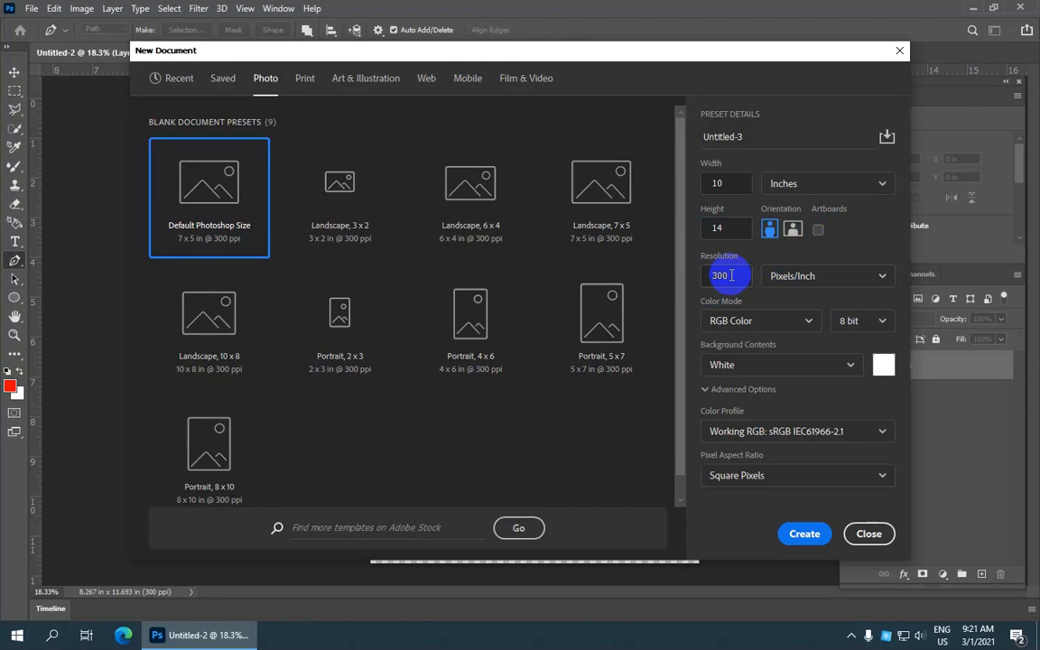
left_click_drag(731, 276, 713, 277)
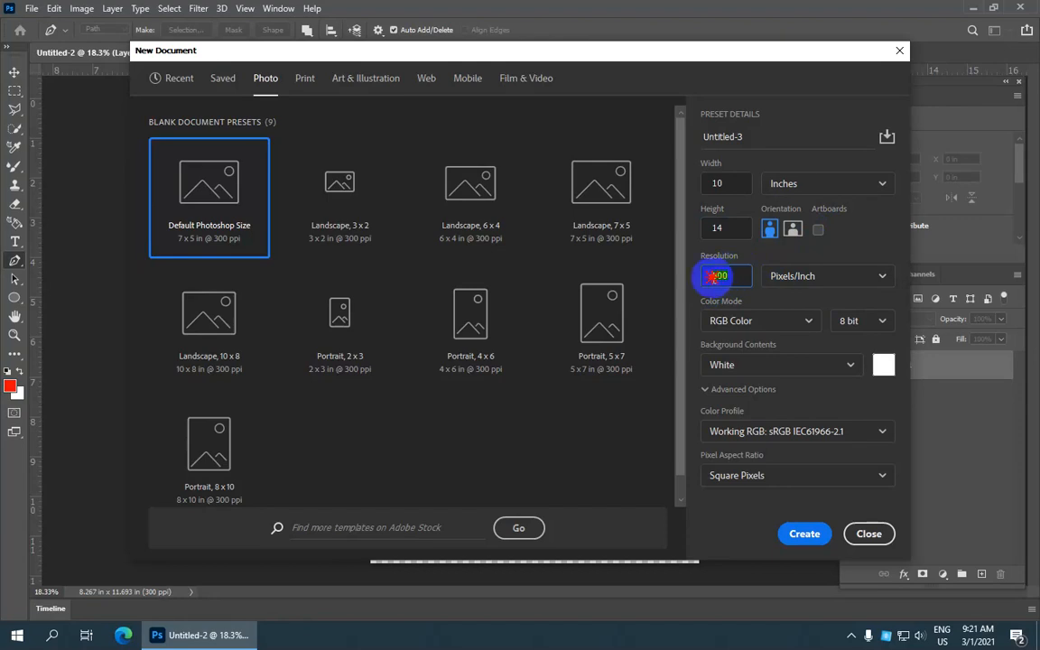
left_click(851, 275)
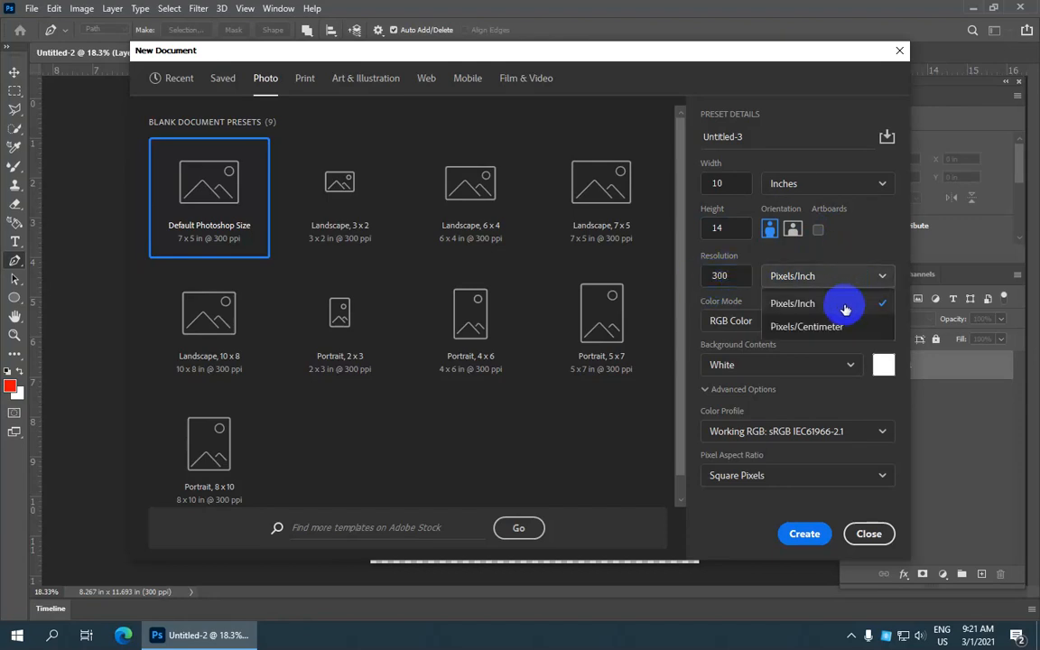
left_click(844, 305)
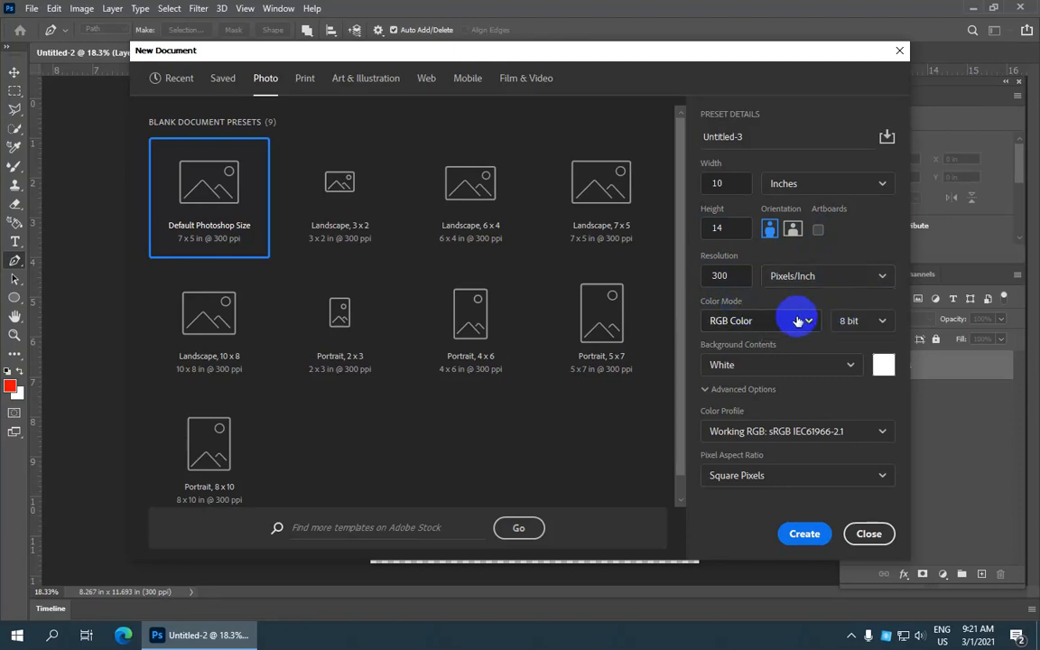
left_click(806, 320)
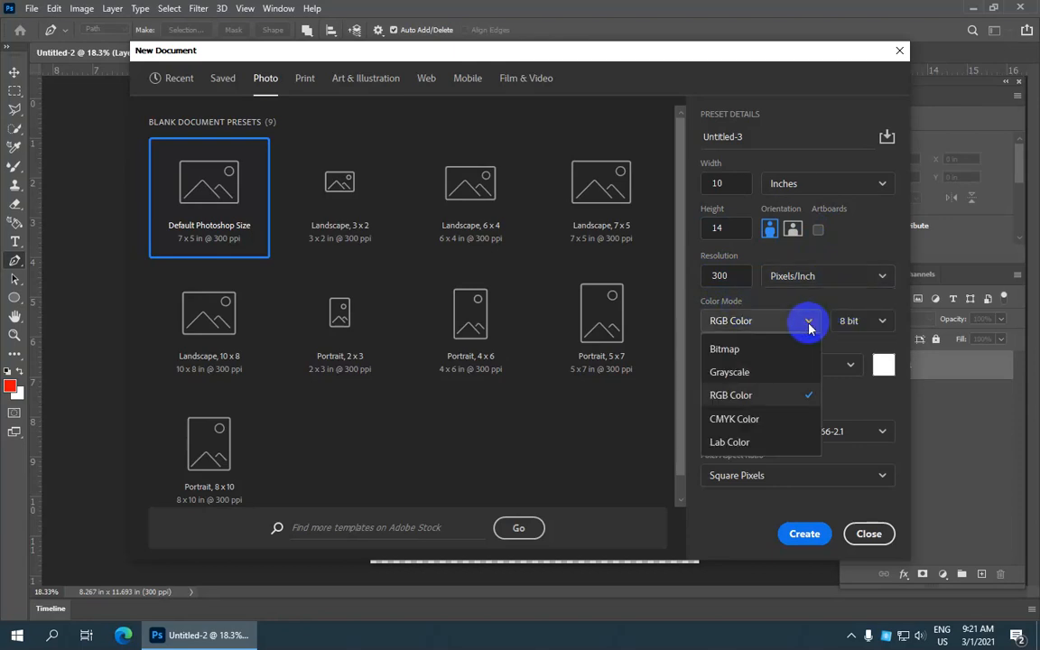
left_click(804, 401)
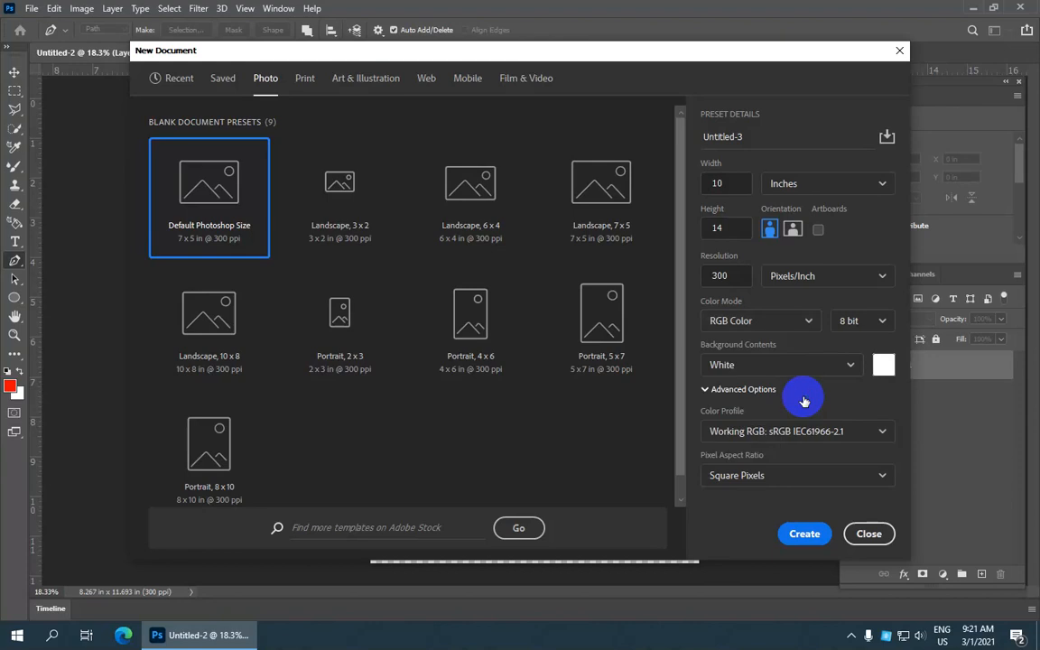
- Keep the background contents White and create the 10 x 14 inch document
left_click(850, 365)
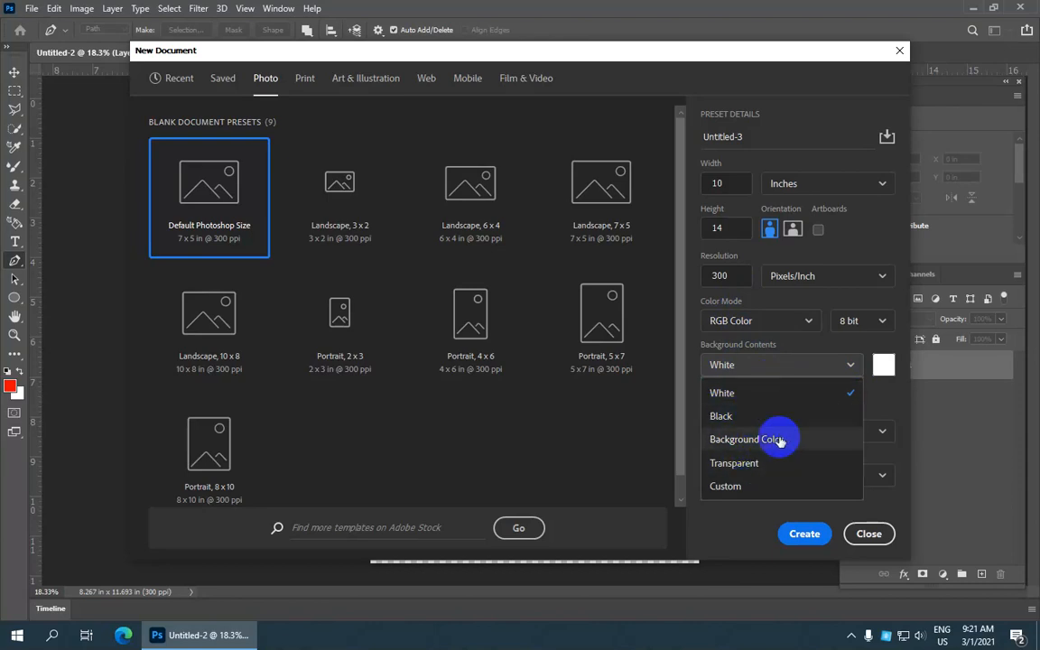
left_click(805, 394)
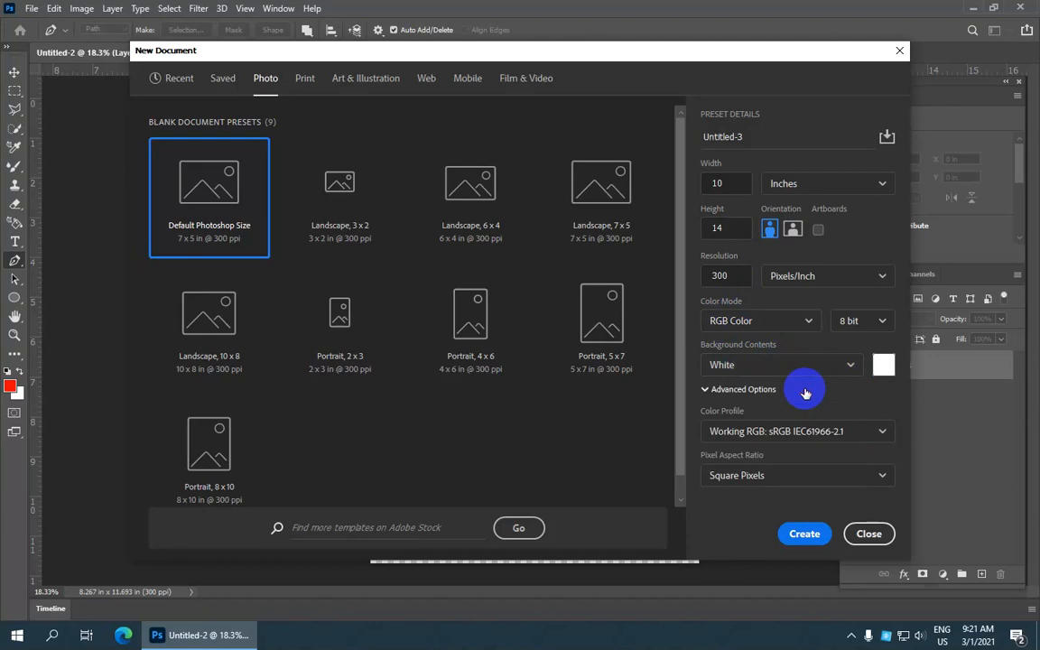
left_click(808, 535)
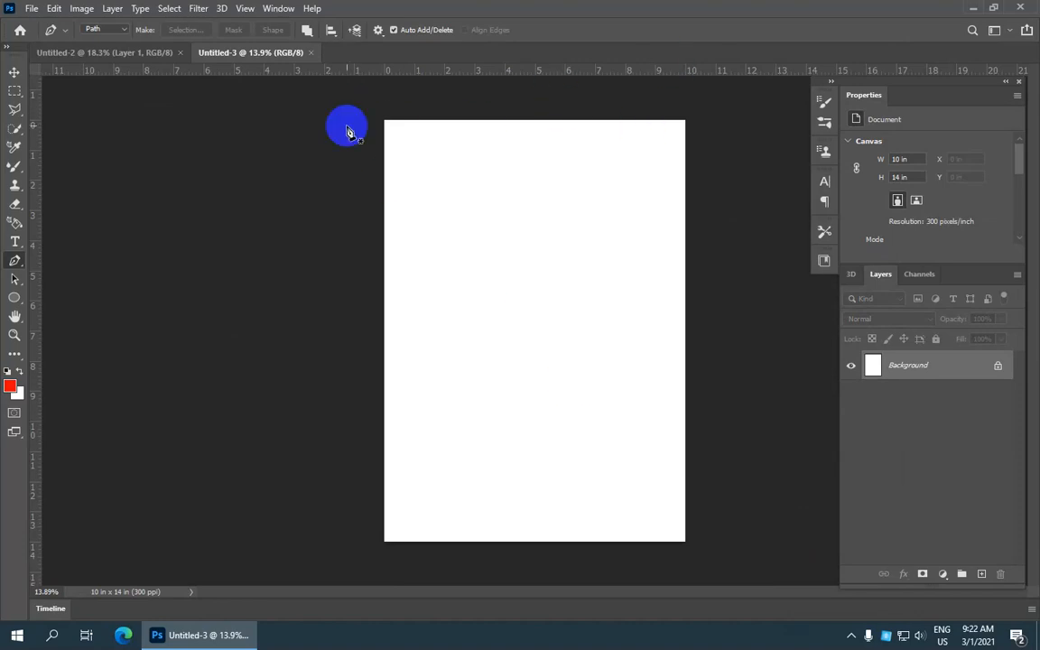
scroll(452, 426, "up", 3)
scroll(453, 426, "down", 4)
scroll(452, 426, "up", 3)
scroll(452, 426, "down", 3)
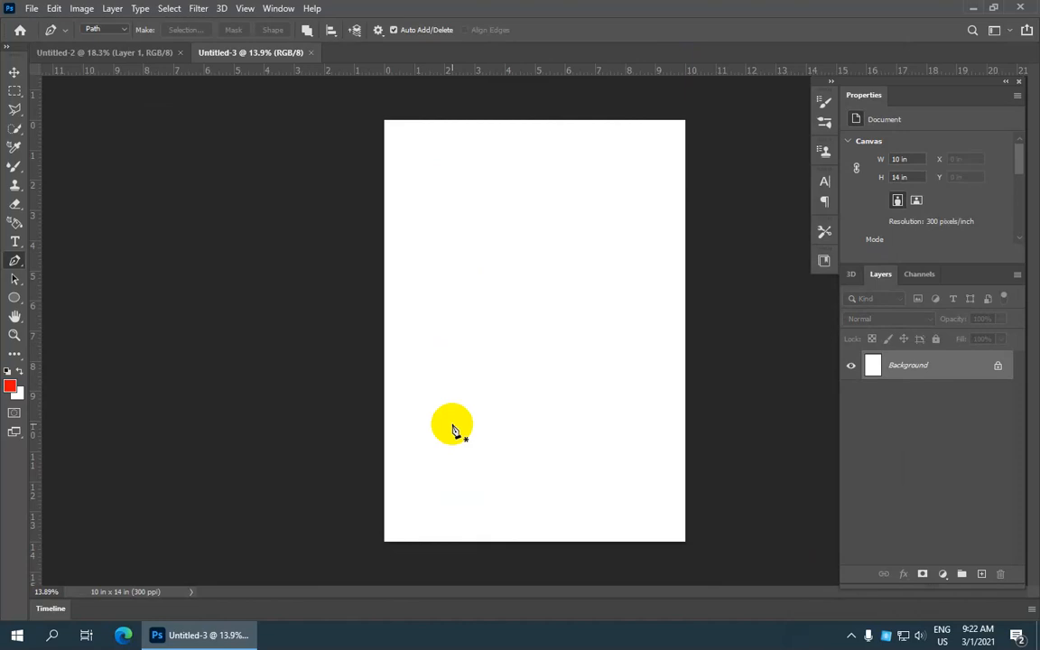
scroll(453, 426, "up", 1)
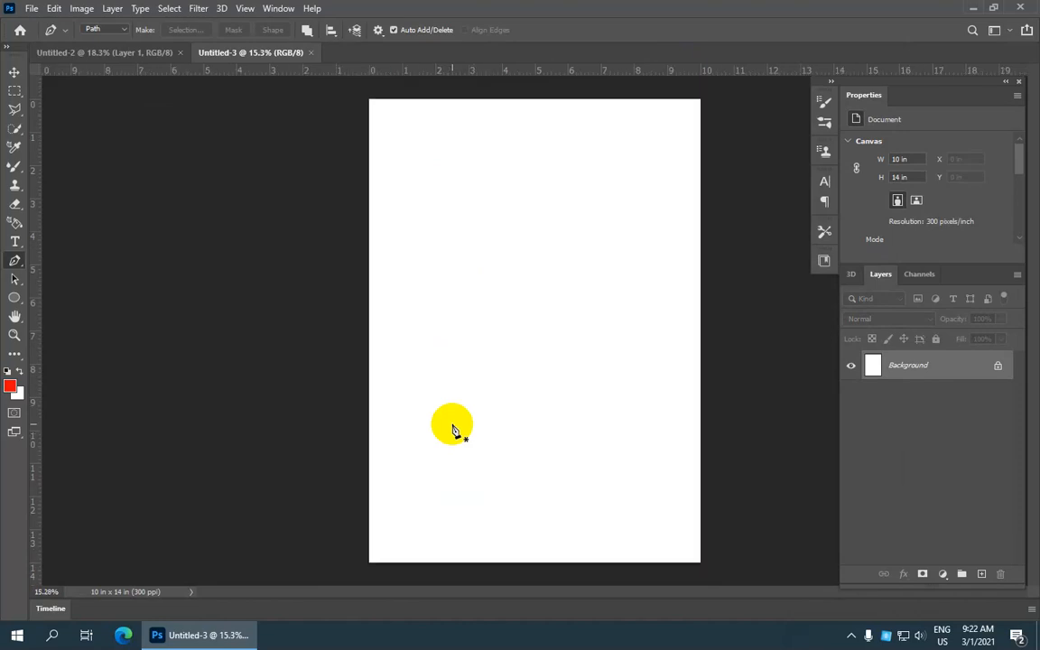
- Start another new document and set its width to 18 inches and height to 24 inches
left_click(34, 9)
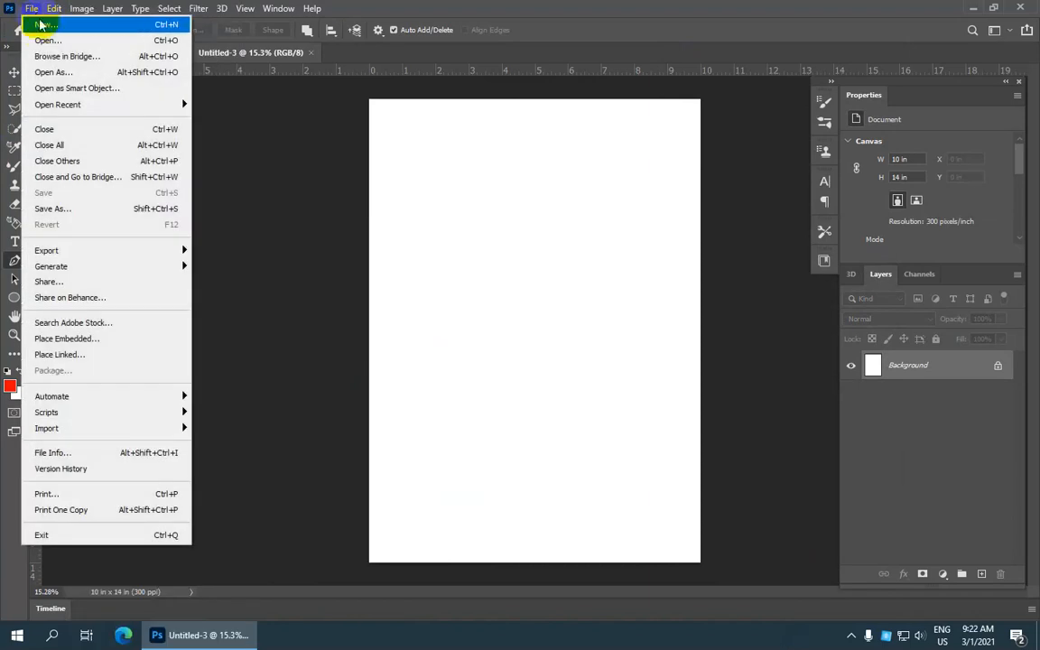
left_click(43, 25)
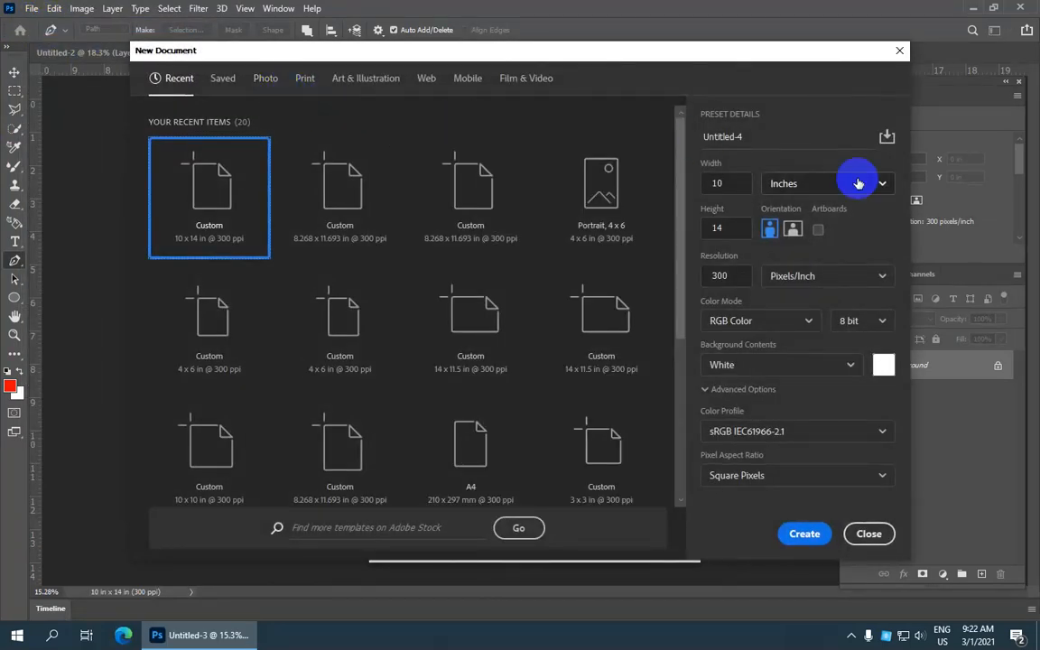
left_click_drag(728, 184, 690, 199)
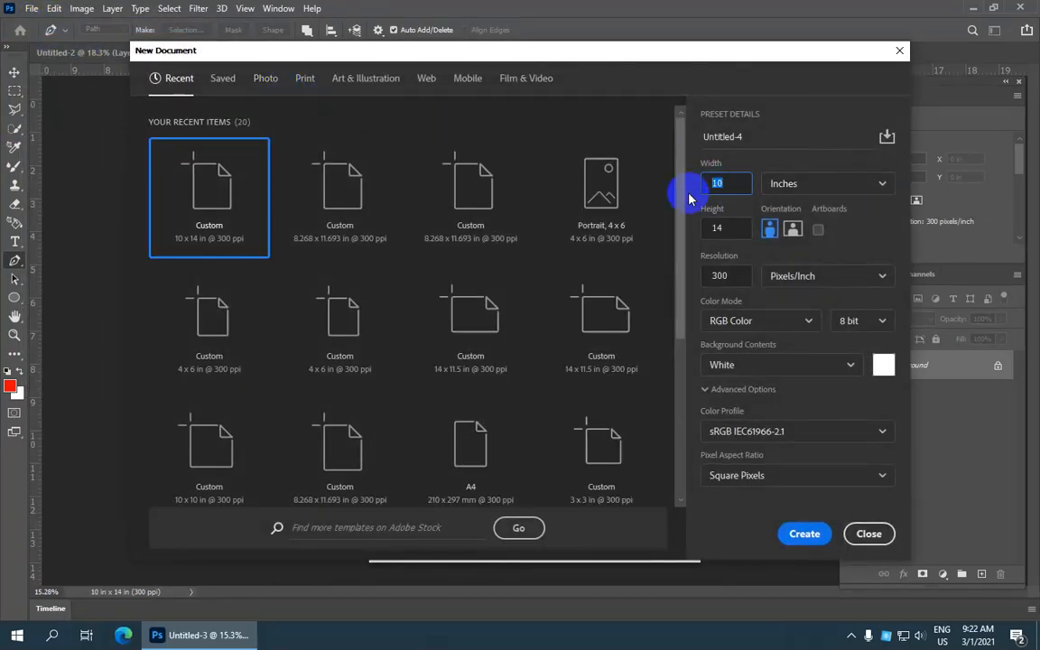
left_click(724, 184)
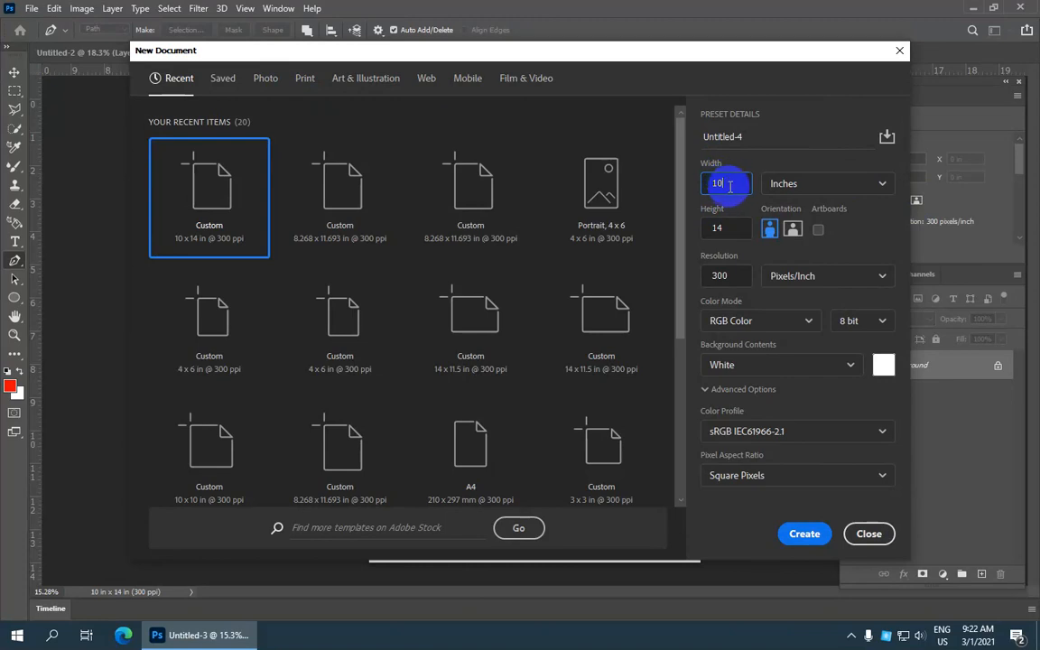
left_click_drag(725, 182, 693, 199)
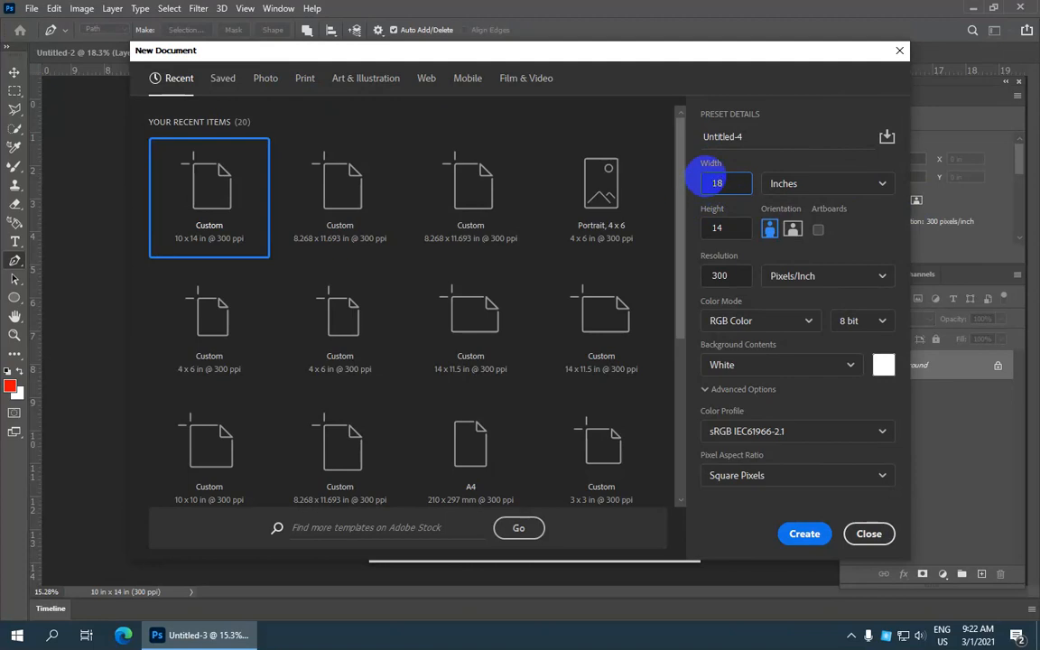
left_click_drag(728, 228, 700, 238)
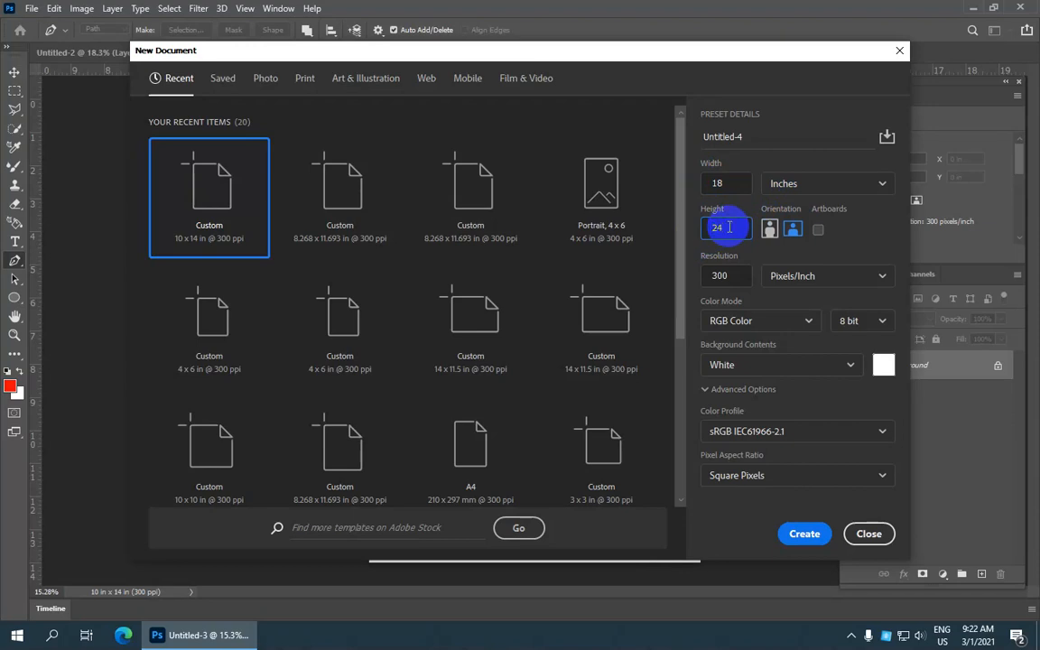
type("24")
- Set the resolution to 100 Pixels/Inch and create the 18 x 24 inch document
left_click_drag(731, 279, 697, 289)
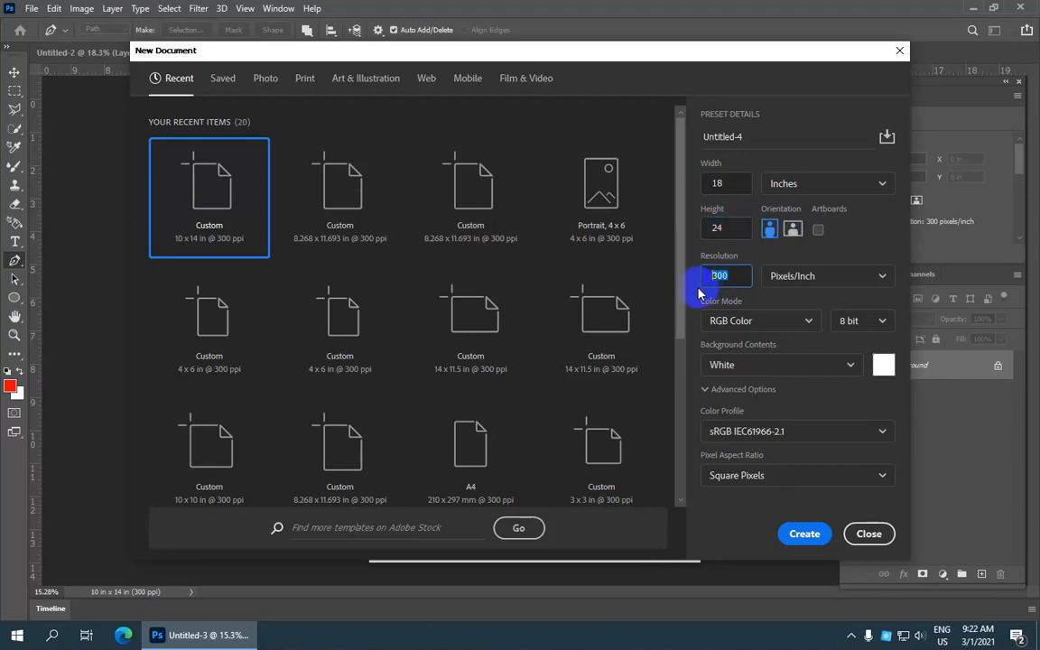
type("100")
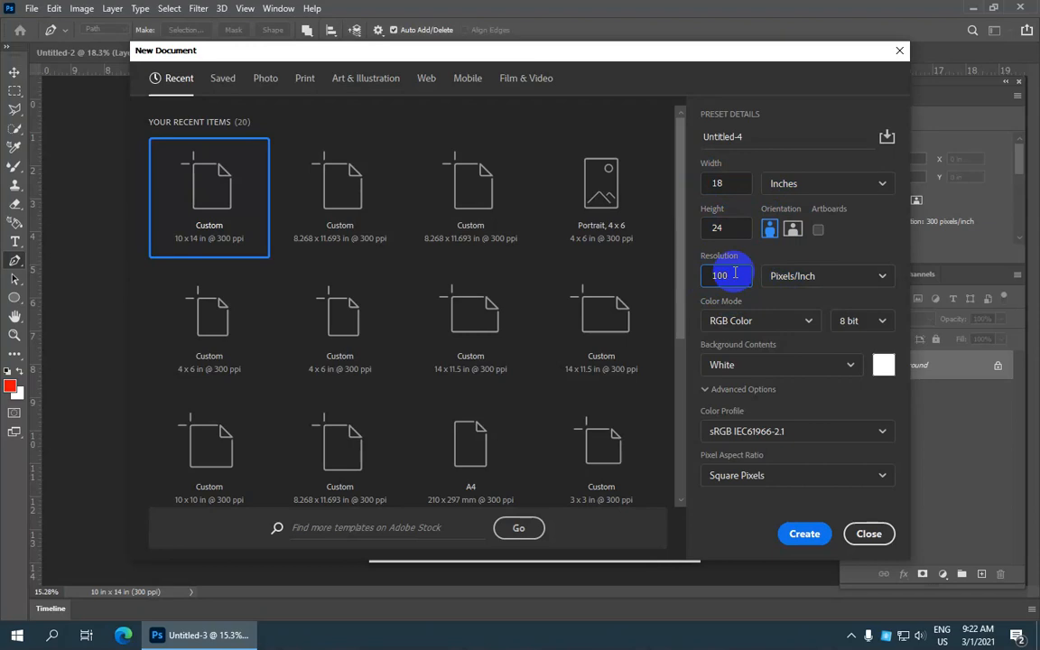
left_click(792, 275)
left_click(827, 310)
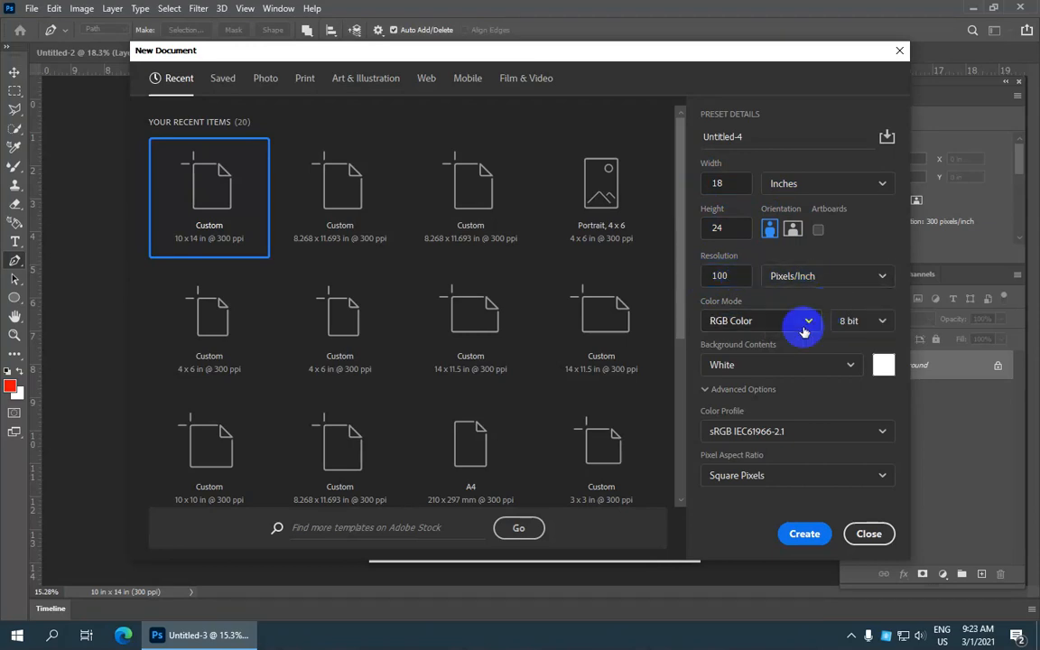
left_click(820, 534)
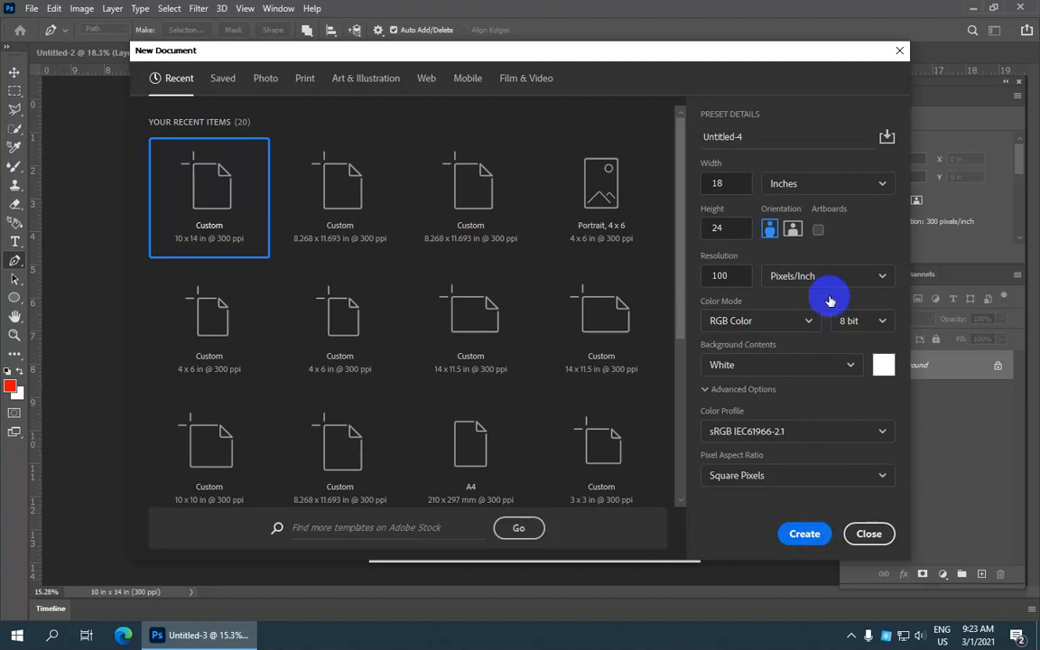
left_click(806, 533)
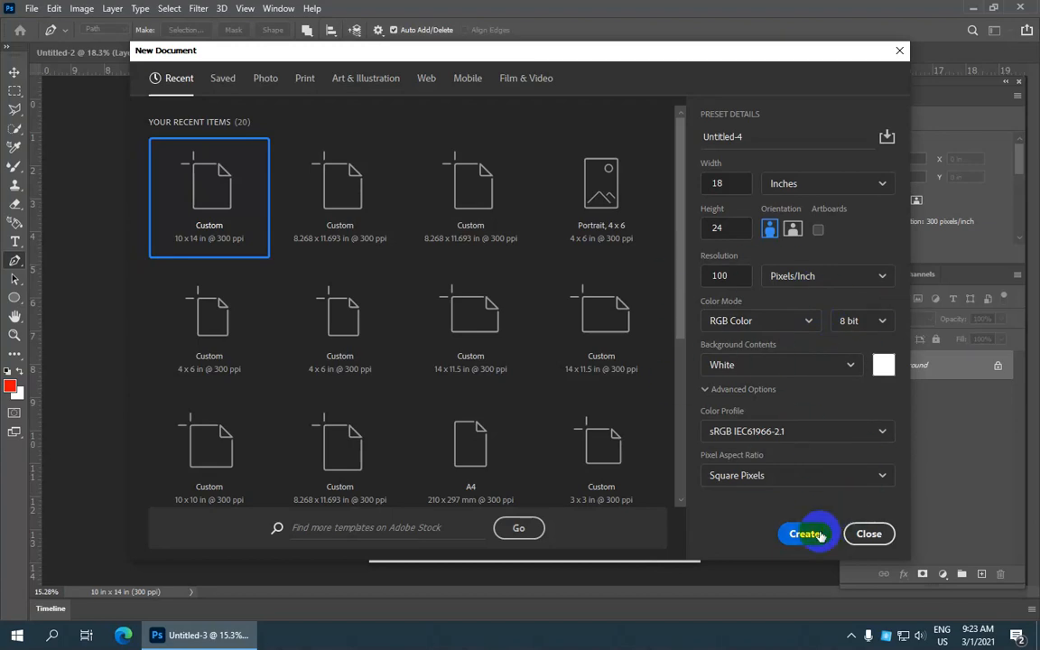
scroll(437, 266, "down", 6)
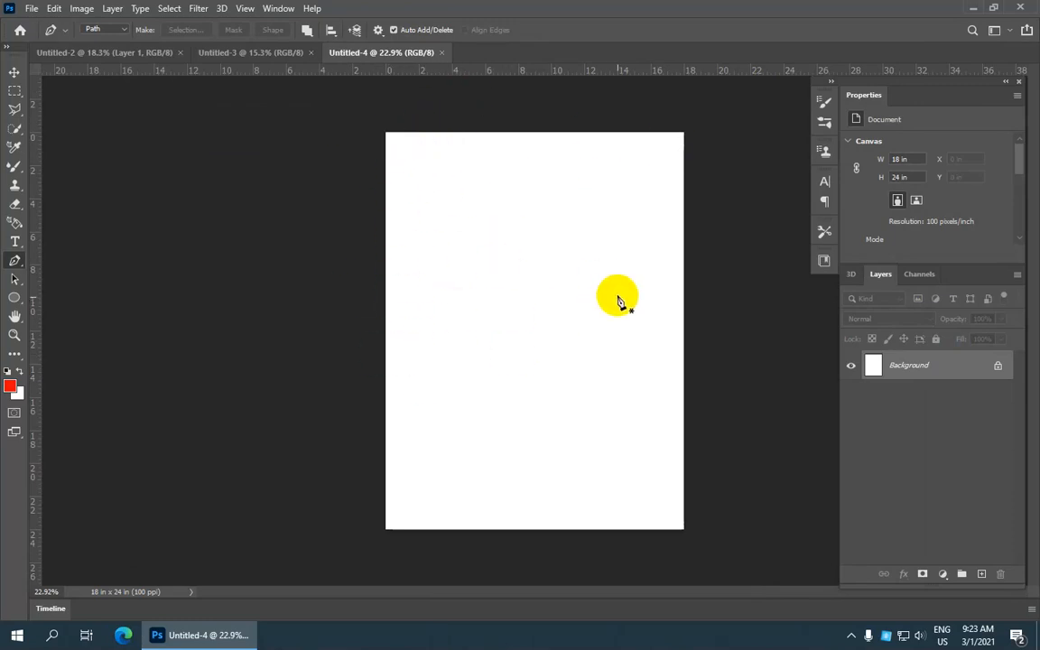
scroll(603, 289, "up", 1)
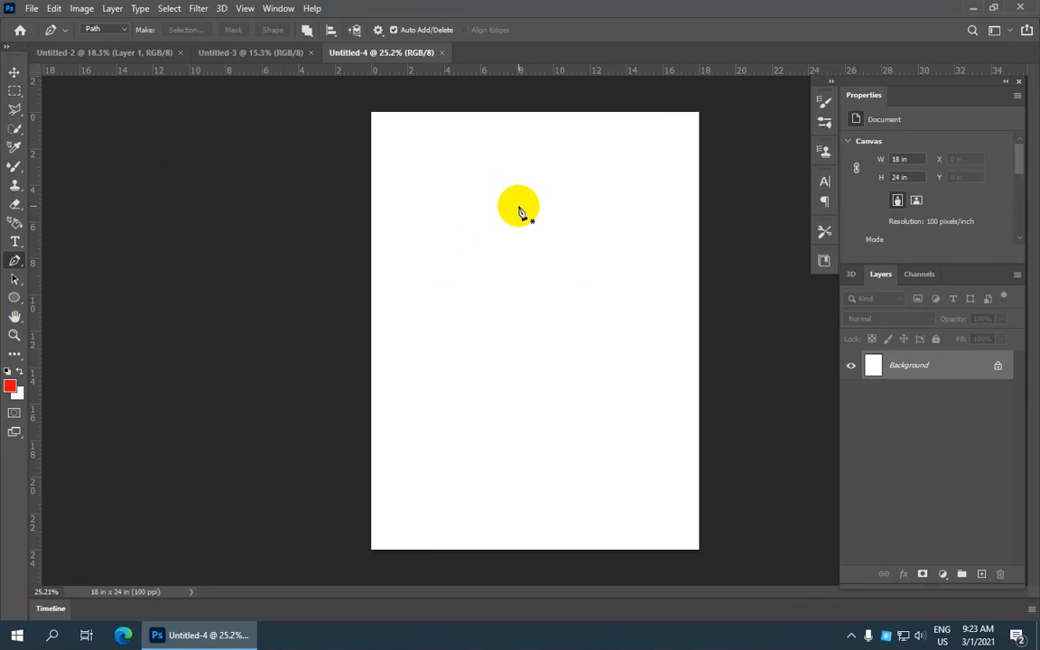
- Start another new document from the Print presets, setting width 6 inches, height 8 inches and resolution 100 Pixels/Inch
left_click(30, 9)
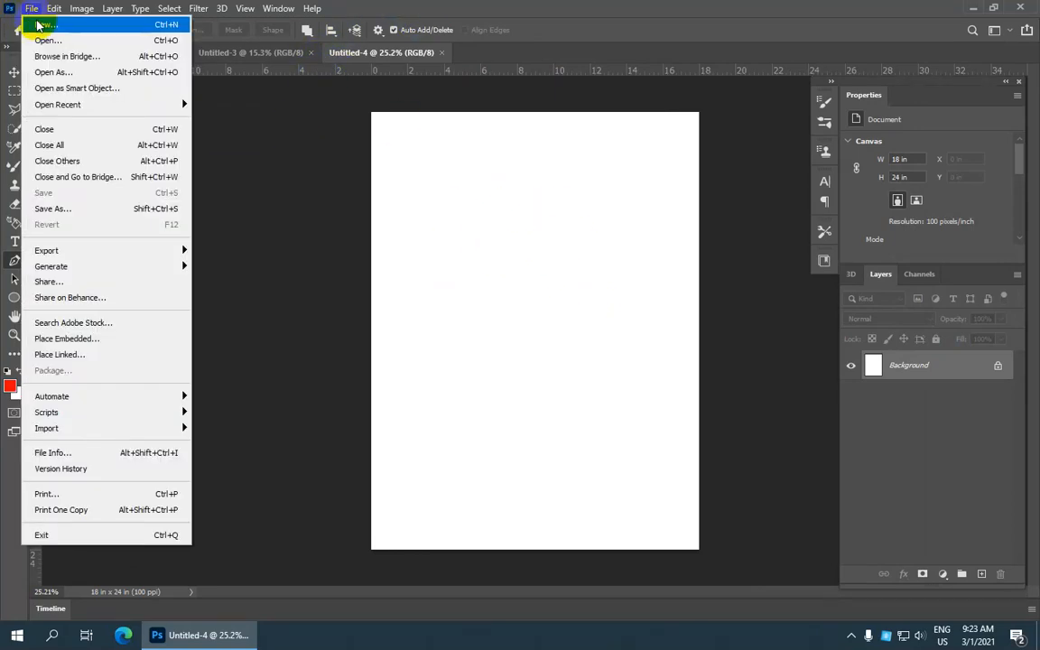
left_click(38, 25)
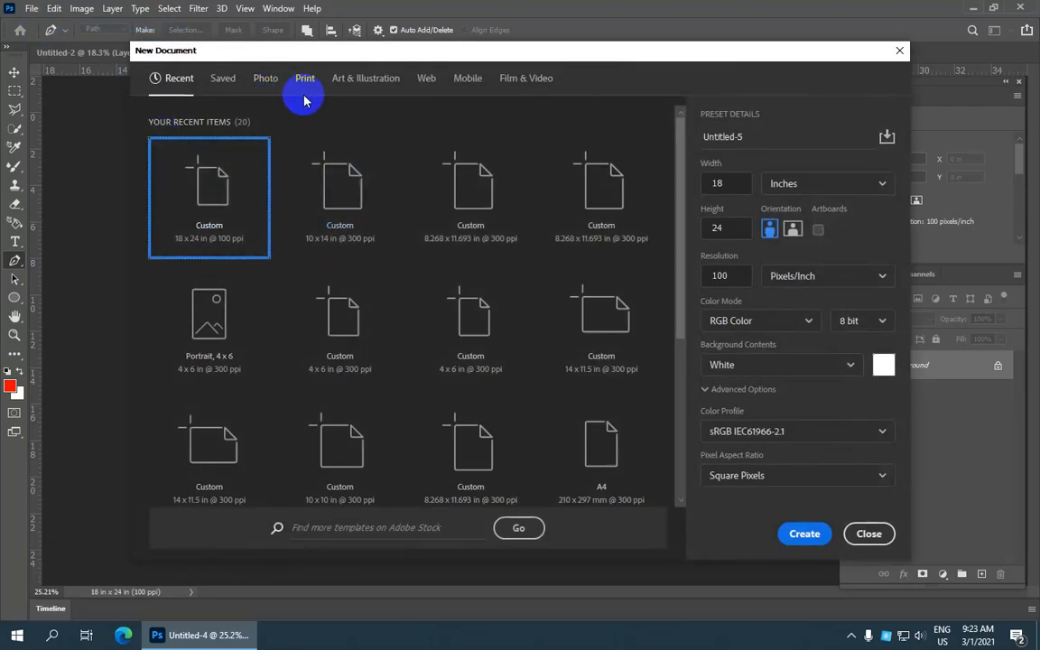
left_click(302, 80)
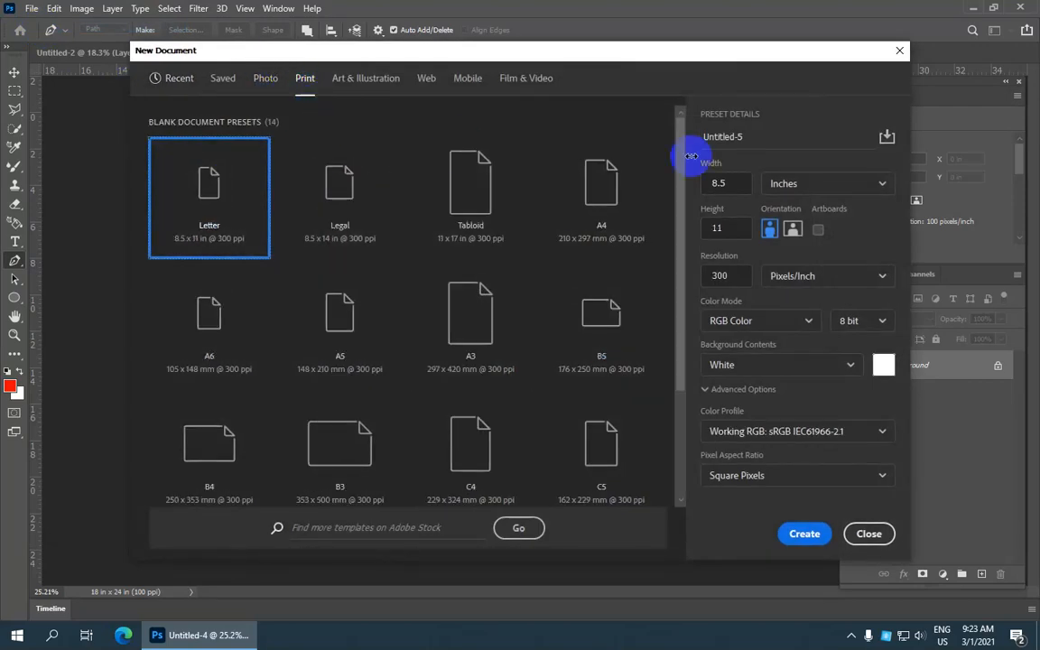
left_click_drag(740, 185, 691, 195)
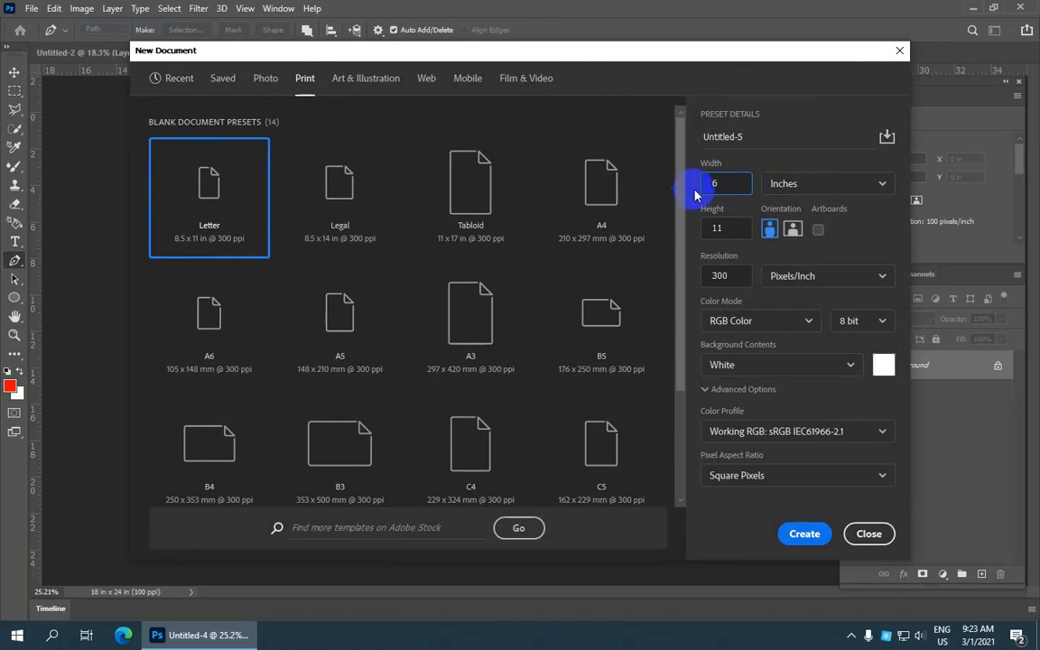
left_click_drag(732, 230, 688, 246)
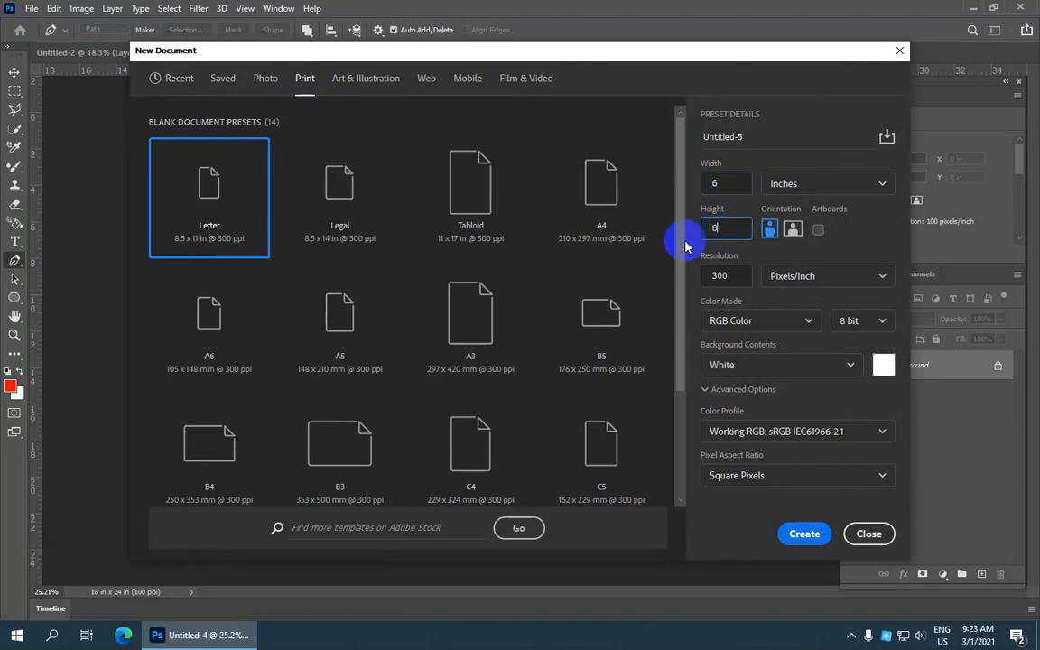
mouse_move(731, 277)
left_mouse_down()
mouse_move(696, 283)
mouse_move(732, 279)
left_mouse_up()
type("100")
left_click(727, 275)
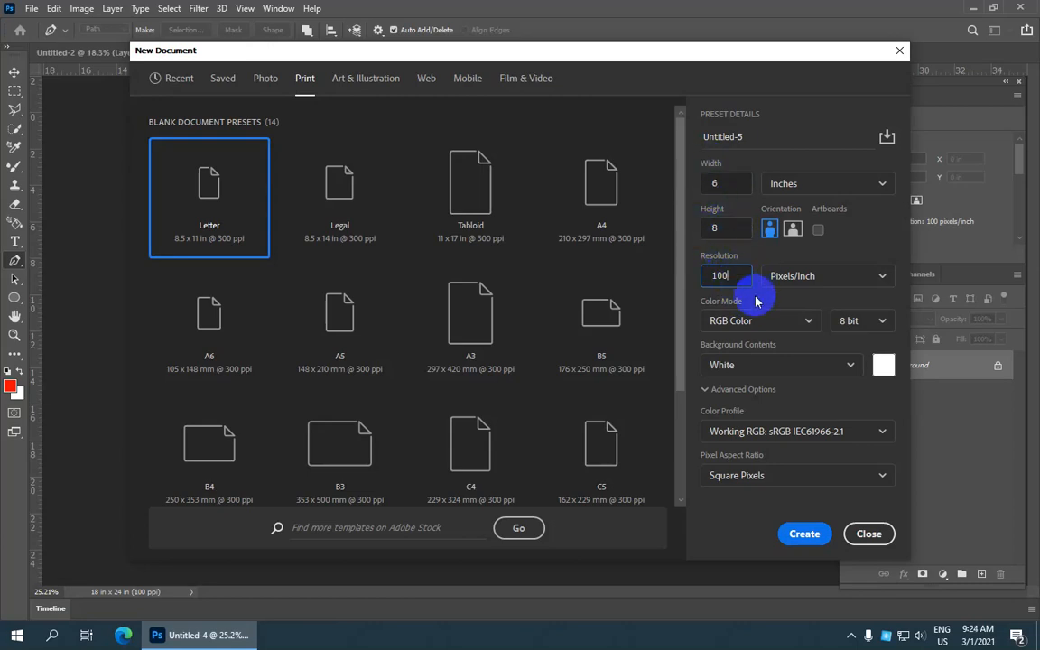
- Switch the document size unit between Pixels and Inches to compare the dimensions, ending on Inches
left_click(824, 185)
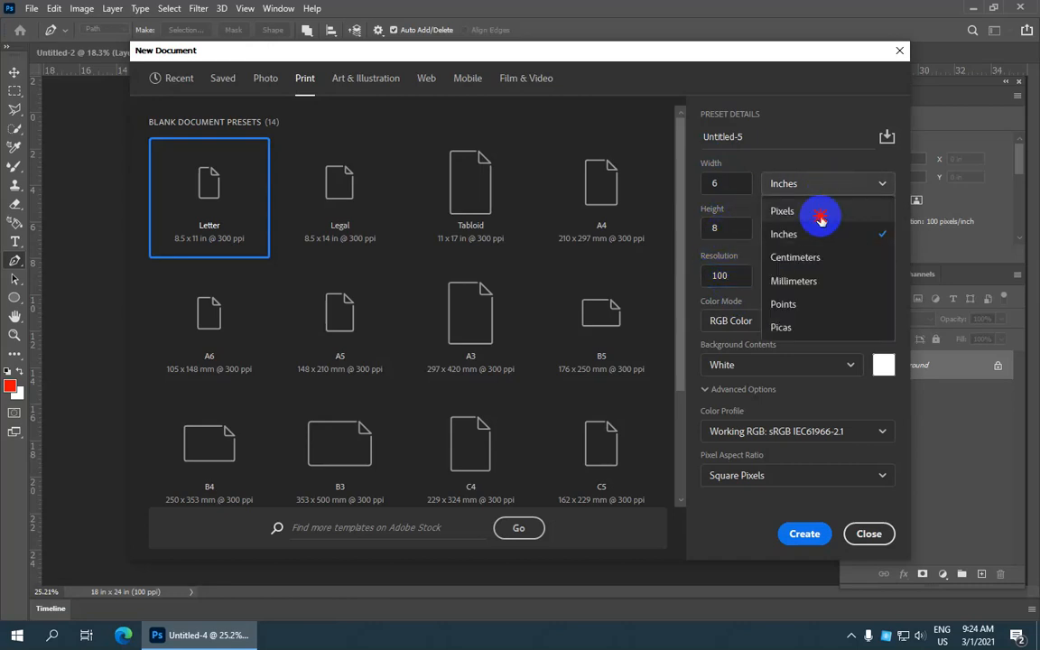
left_click(819, 217)
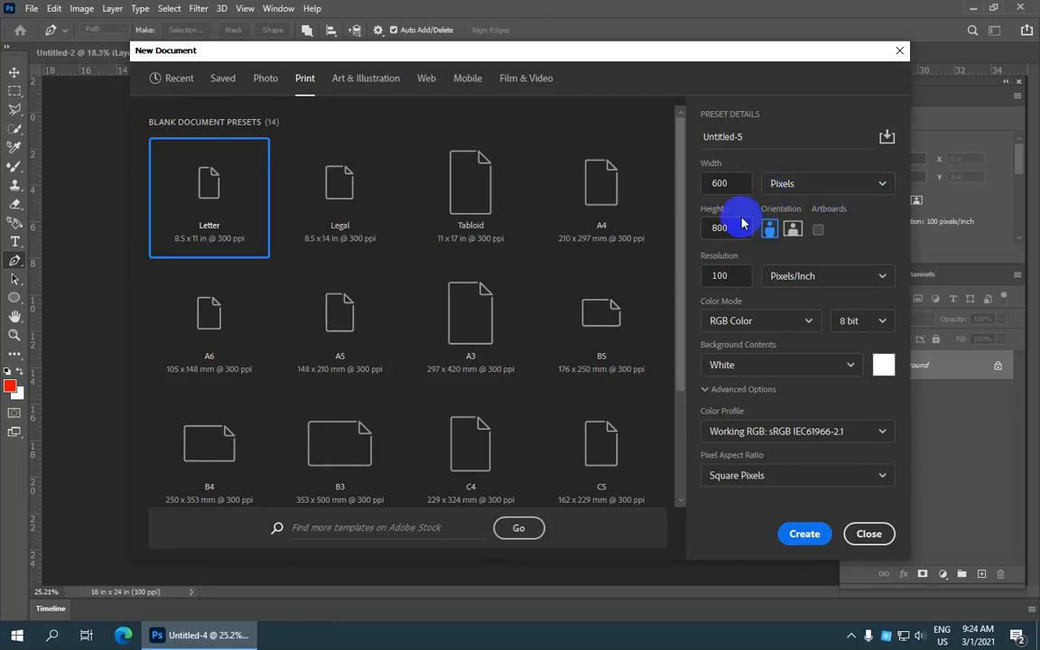
left_click(841, 181)
left_click(817, 234)
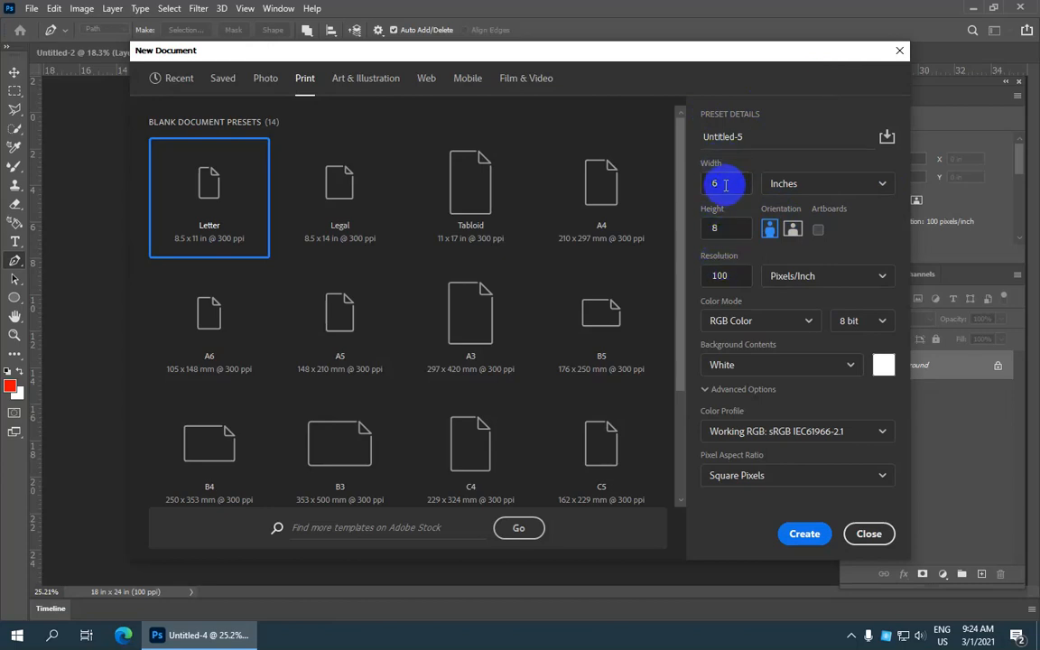
left_click(821, 183)
left_click(823, 206)
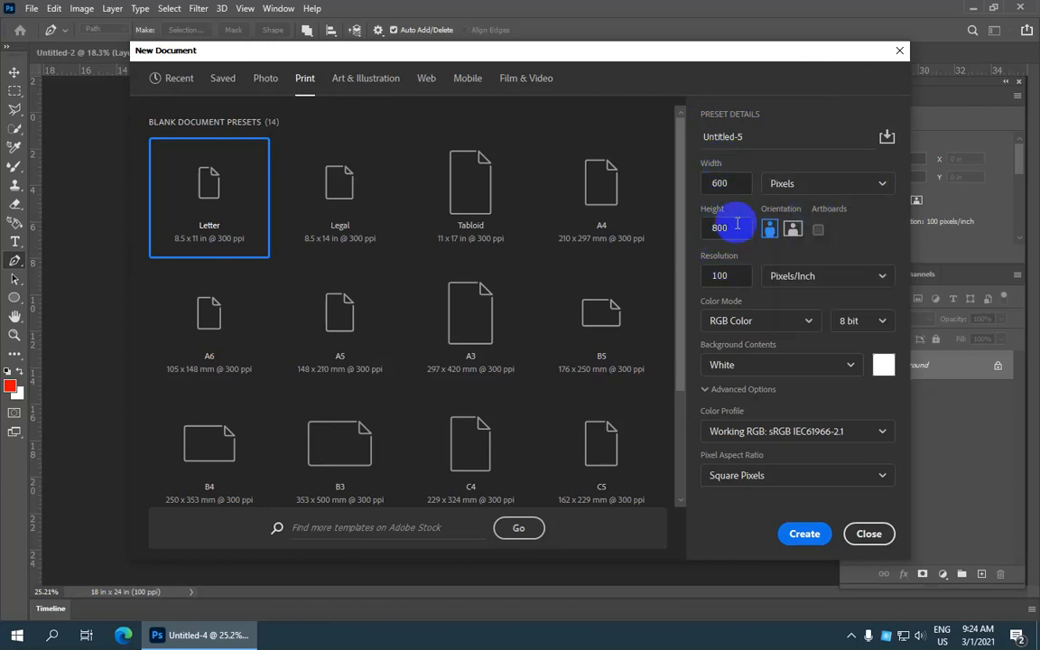
left_click(841, 192)
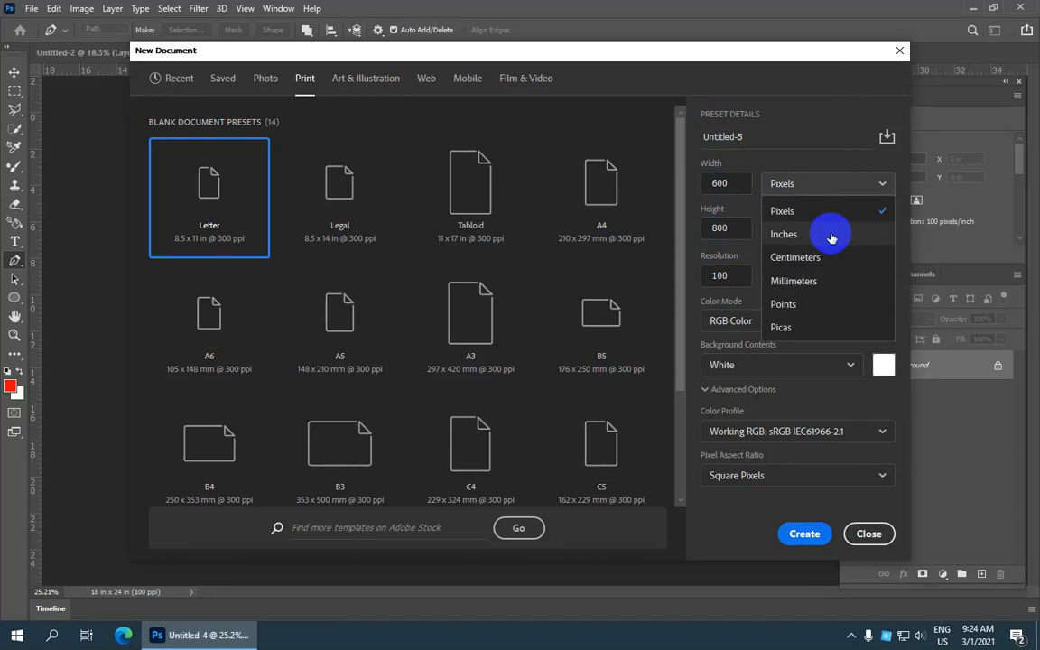
left_click(829, 232)
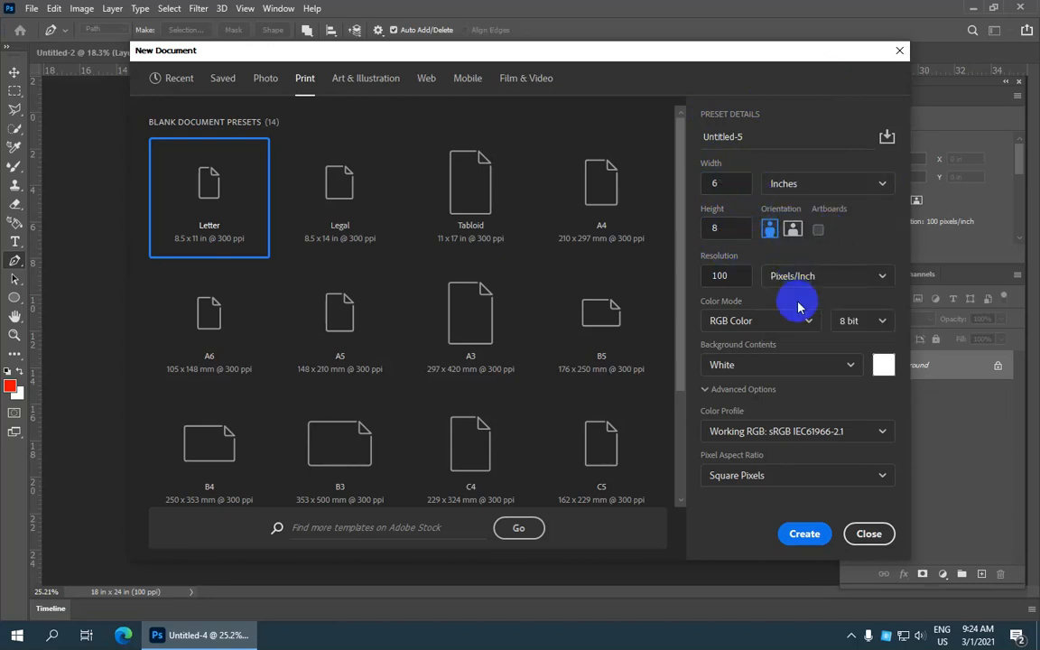
- Create the 6 x 8 inch document and check its canvas at different magnifications
left_click(815, 534)
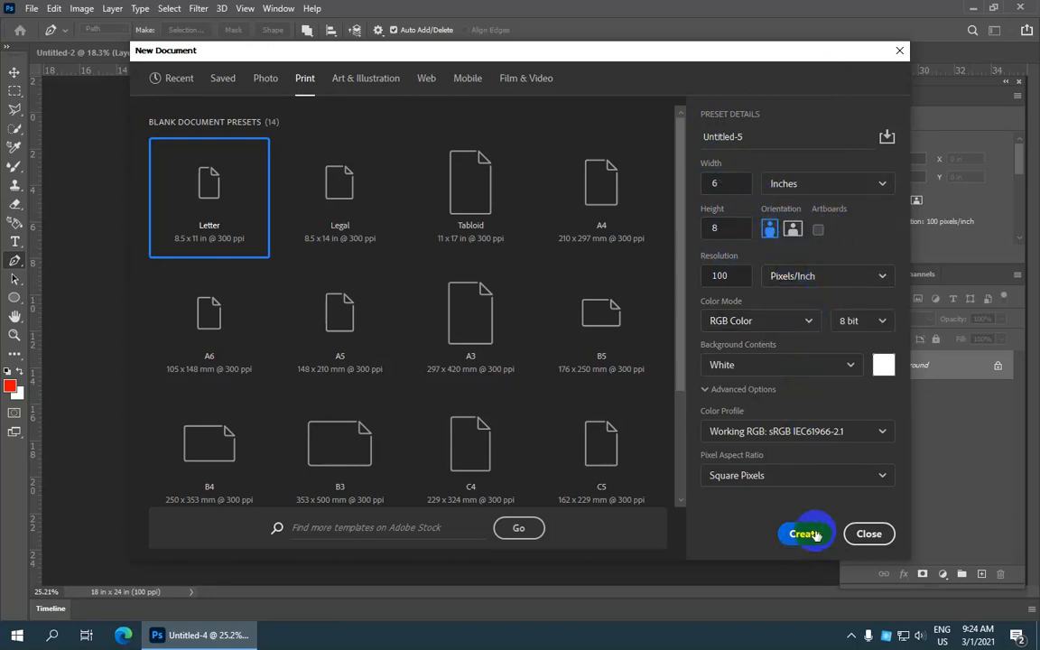
scroll(519, 123, "up", 4)
scroll(518, 123, "down", 4)
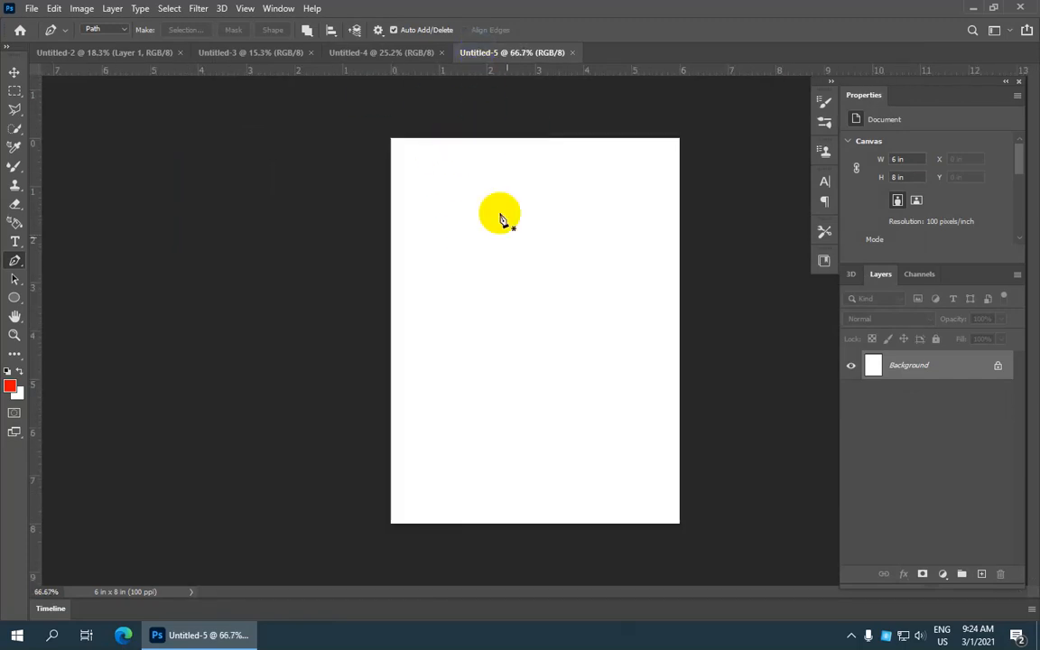
scroll(471, 179, "up", 3)
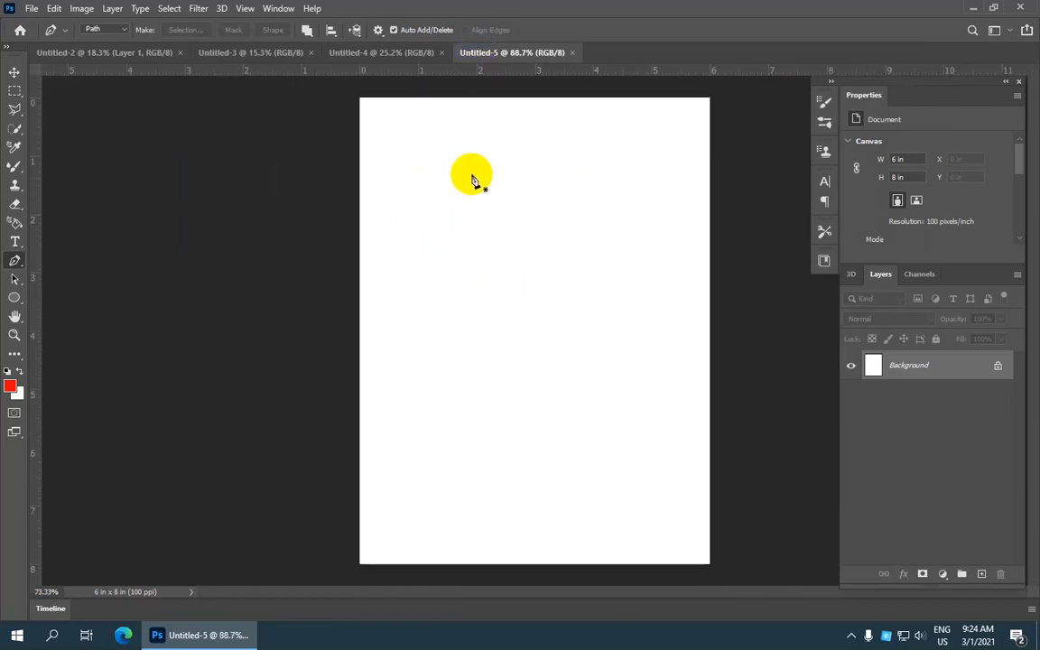
scroll(471, 179, "down", 2)
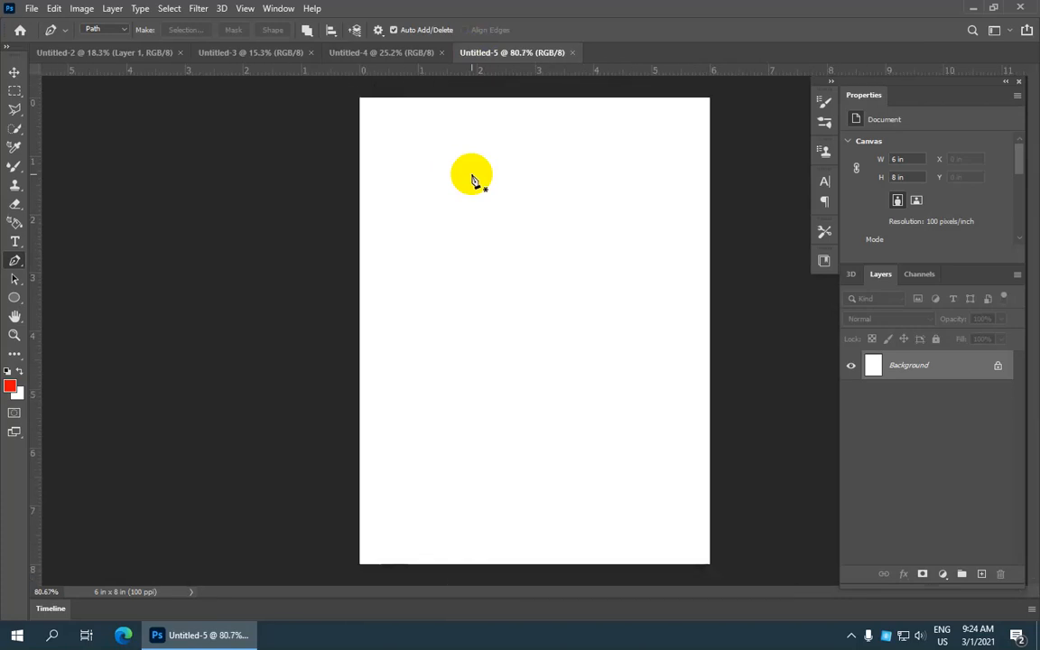
- Close the 6 x 8, 18 x 24 and 10 x 14 inch documents, keeping only the transparent one open
left_click(571, 53)
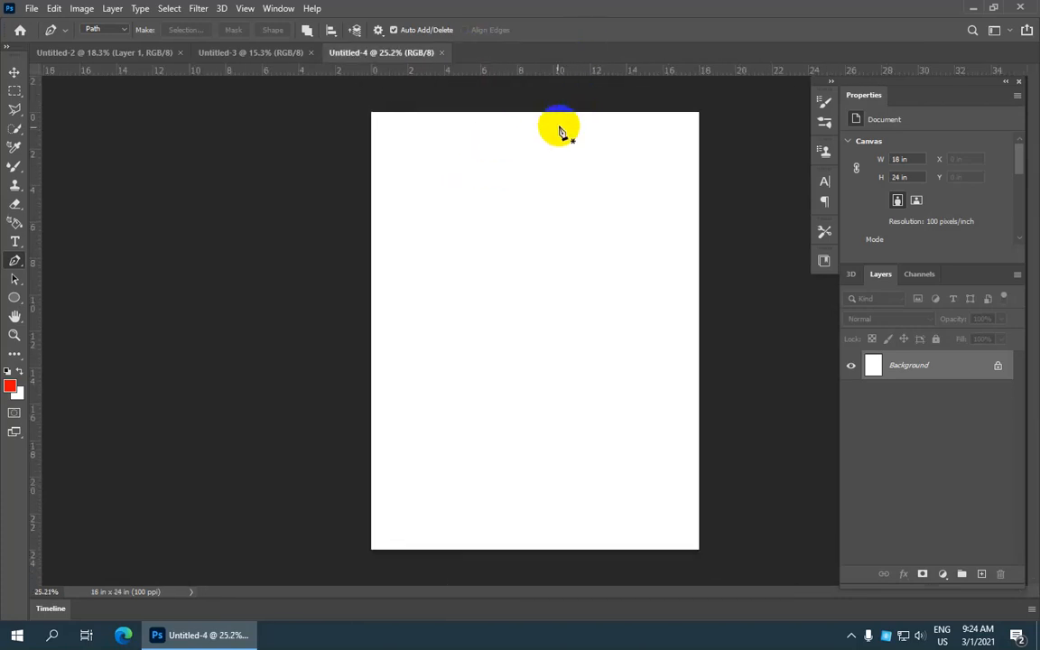
left_click(442, 53)
left_click(310, 53)
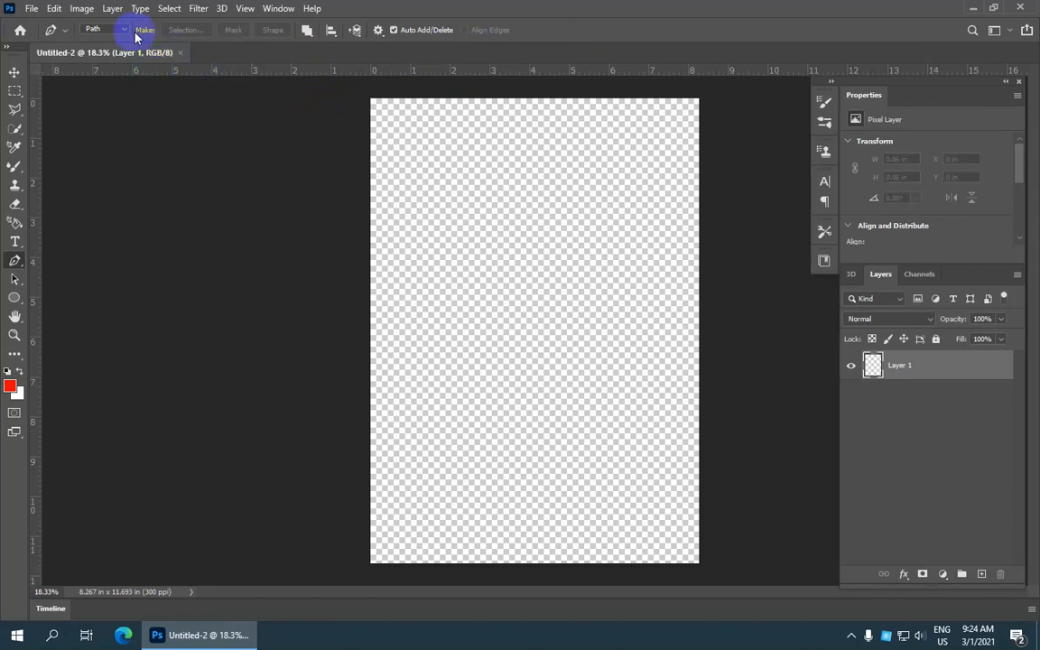
- Bring up the Open dialog for existing files and look through the Adobe Photoshop CC 2021 folder
left_click(31, 9)
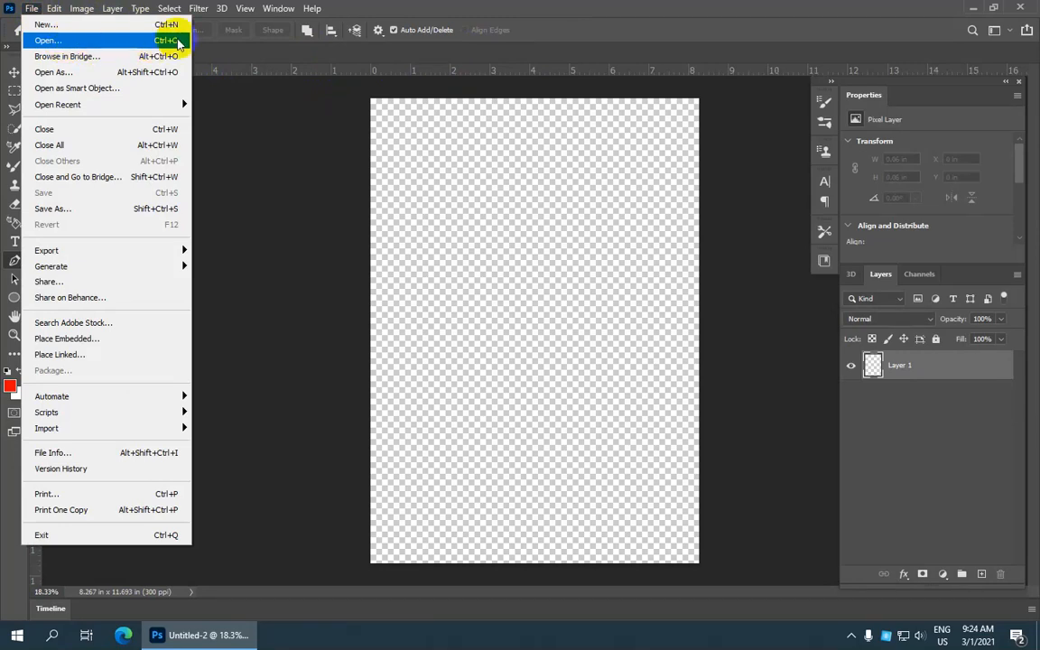
left_click(165, 42)
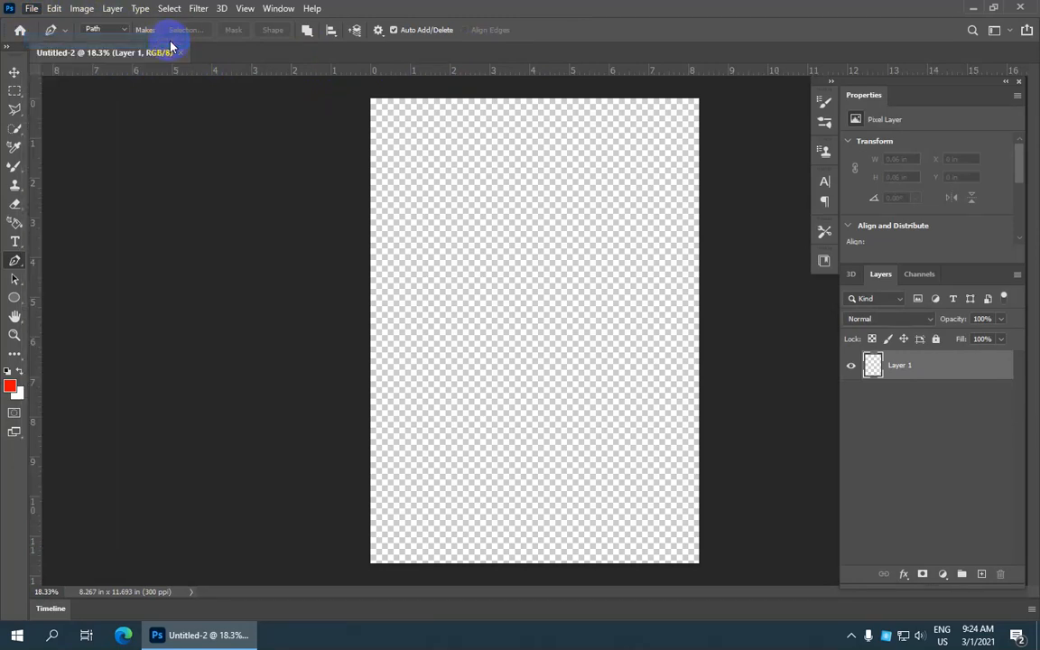
scroll(251, 127, "down", 1)
scroll(280, 144, "down", 3)
scroll(280, 145, "up", 5)
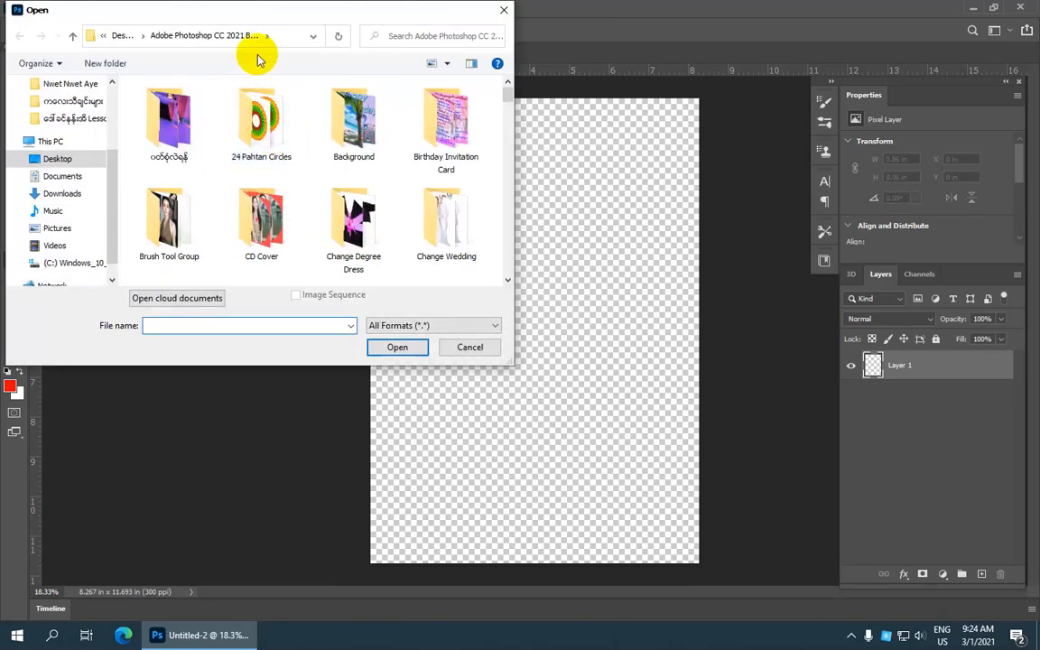
left_click(447, 66)
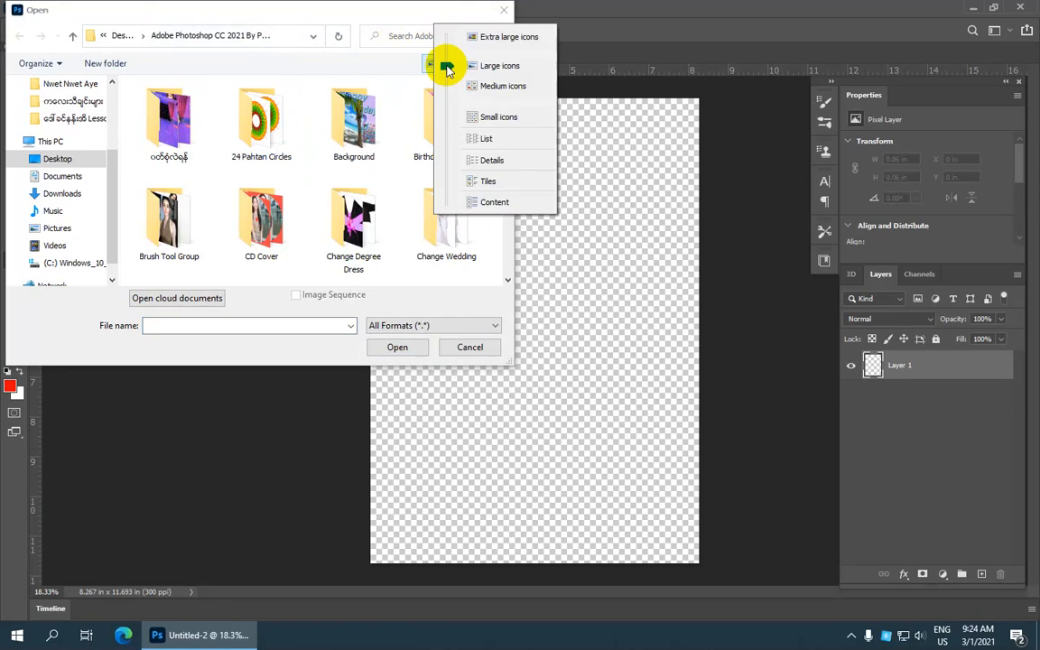
left_click(396, 66)
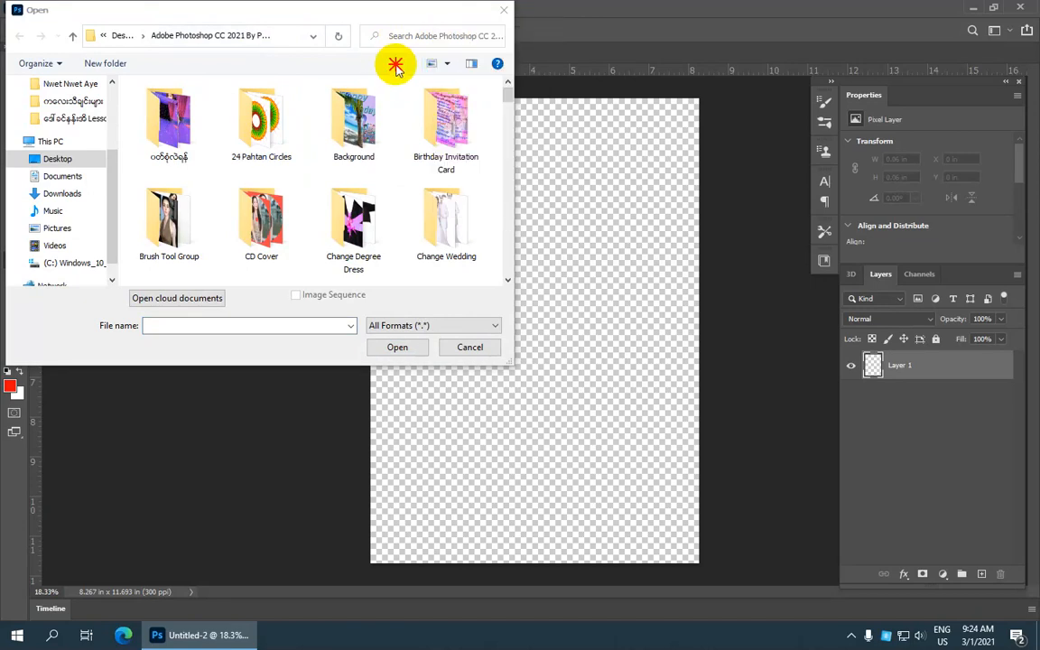
- Display the folder's contents as extra large icons and browse through them
left_click(448, 65)
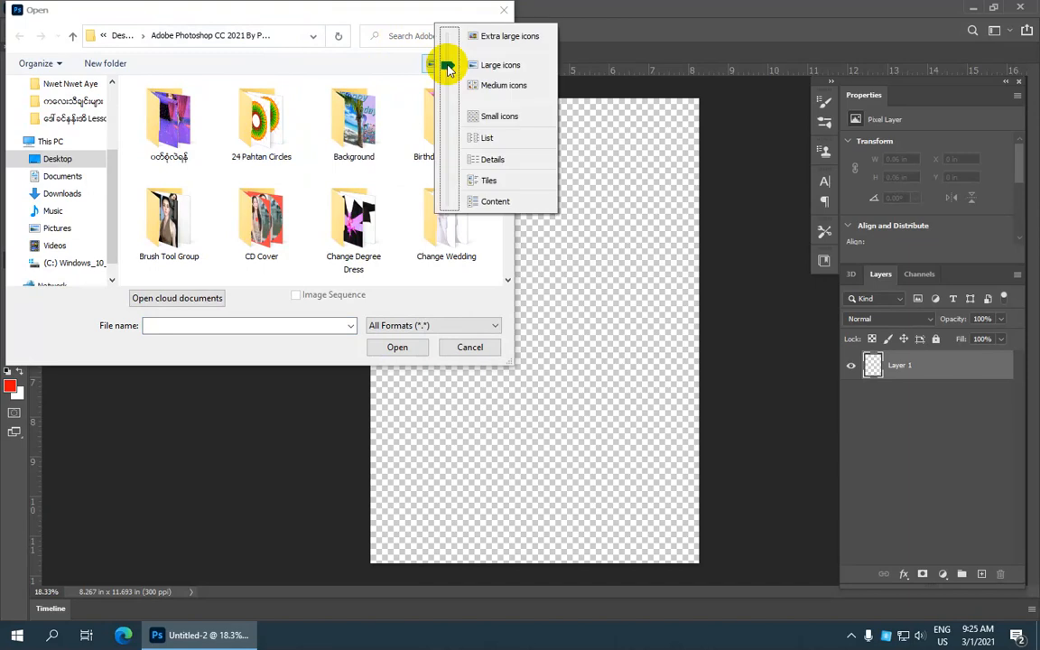
left_click(548, 38)
scroll(307, 172, "down", 5)
scroll(307, 171, "up", 5)
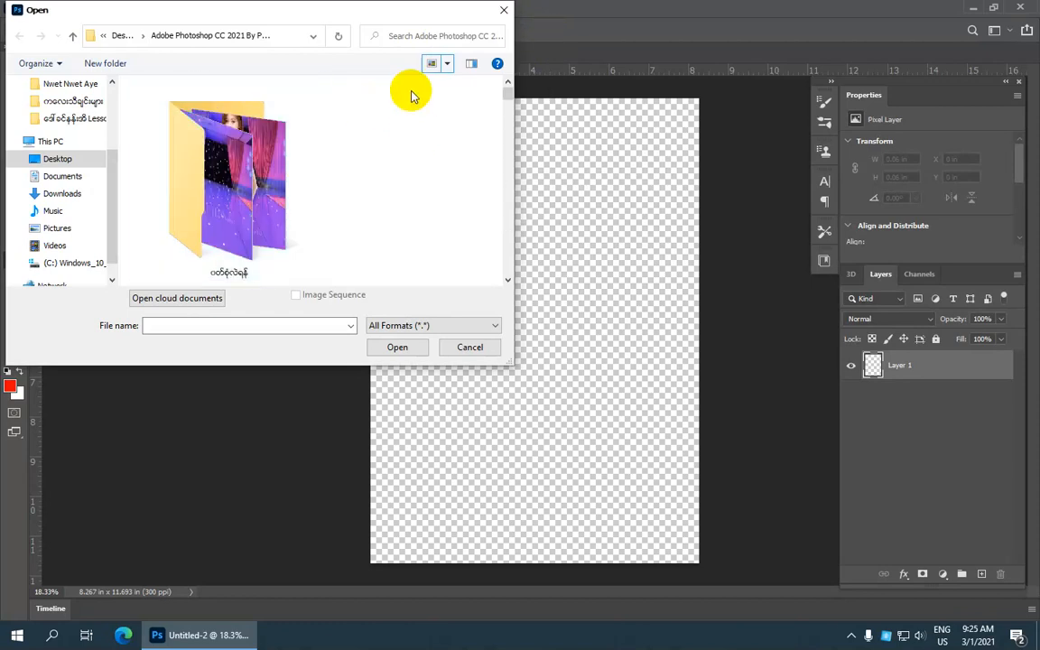
- Change the folder display to large icons and browse through the lesson folders
left_click(447, 63)
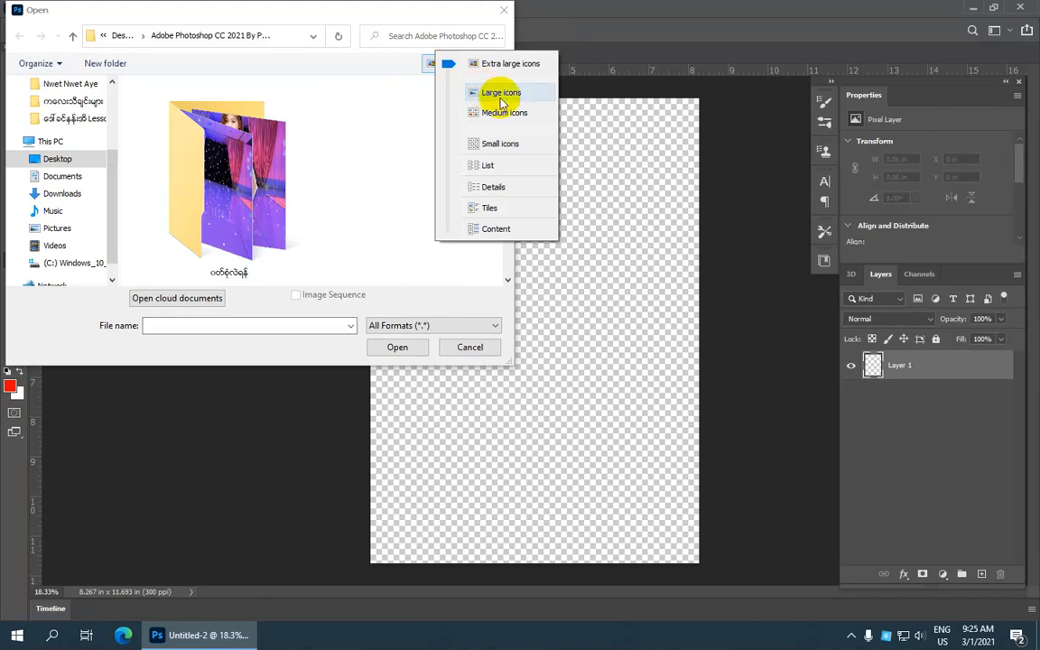
left_click(502, 93)
scroll(388, 160, "down", 10)
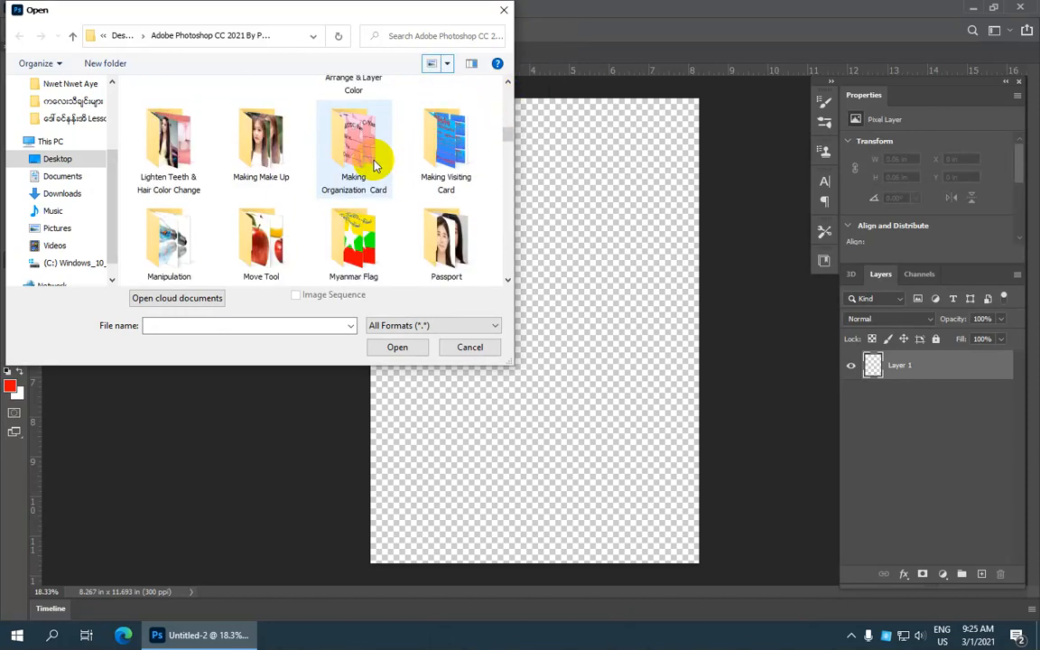
scroll(377, 165, "down", 5)
scroll(377, 166, "up", 10)
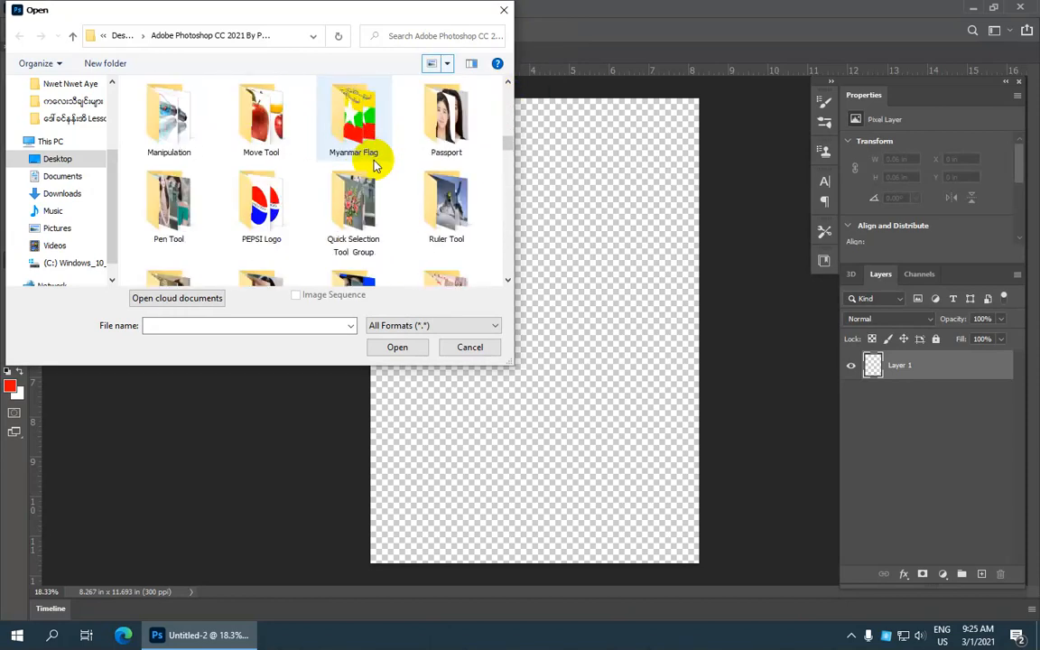
scroll(266, 117, "up", 2)
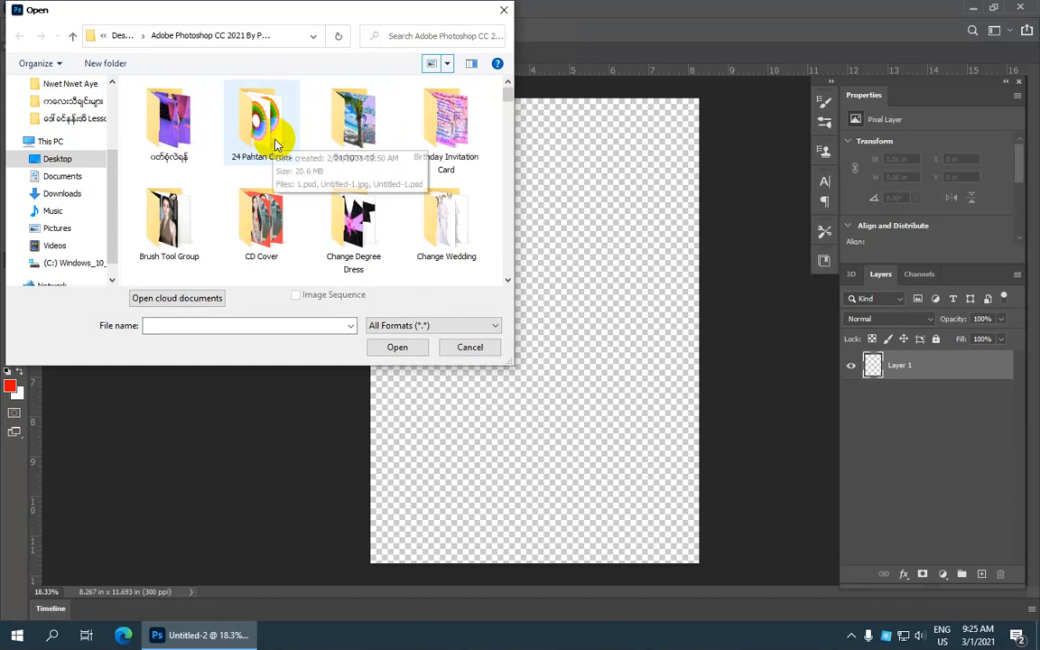
- Show the folder's items as medium icons and browse through the folders and video files
left_click(448, 65)
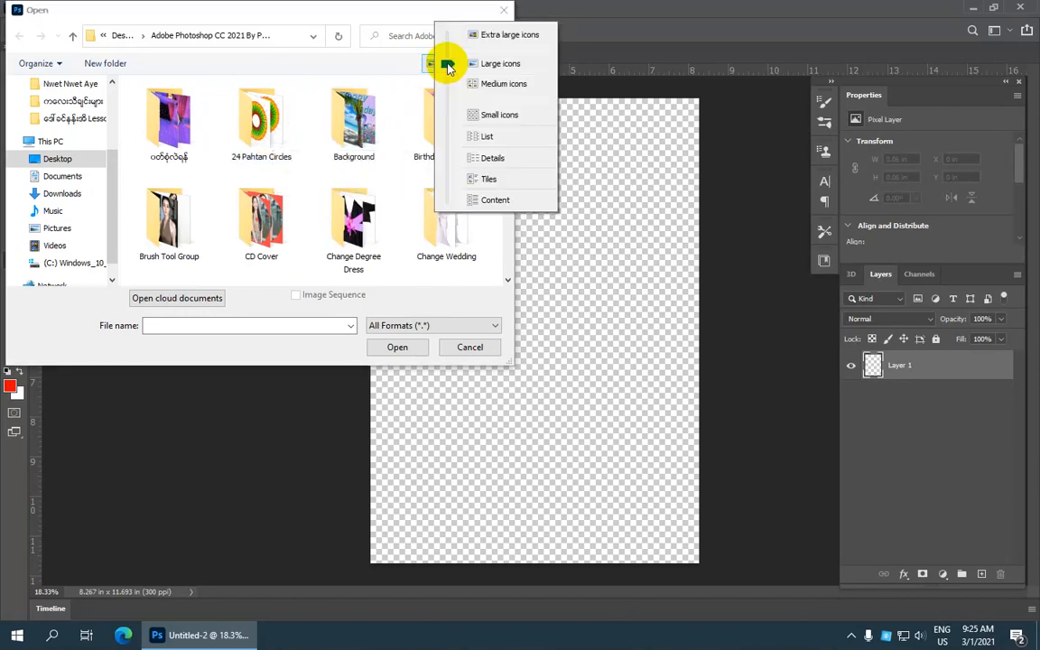
left_click(493, 87)
scroll(344, 158, "down", 10)
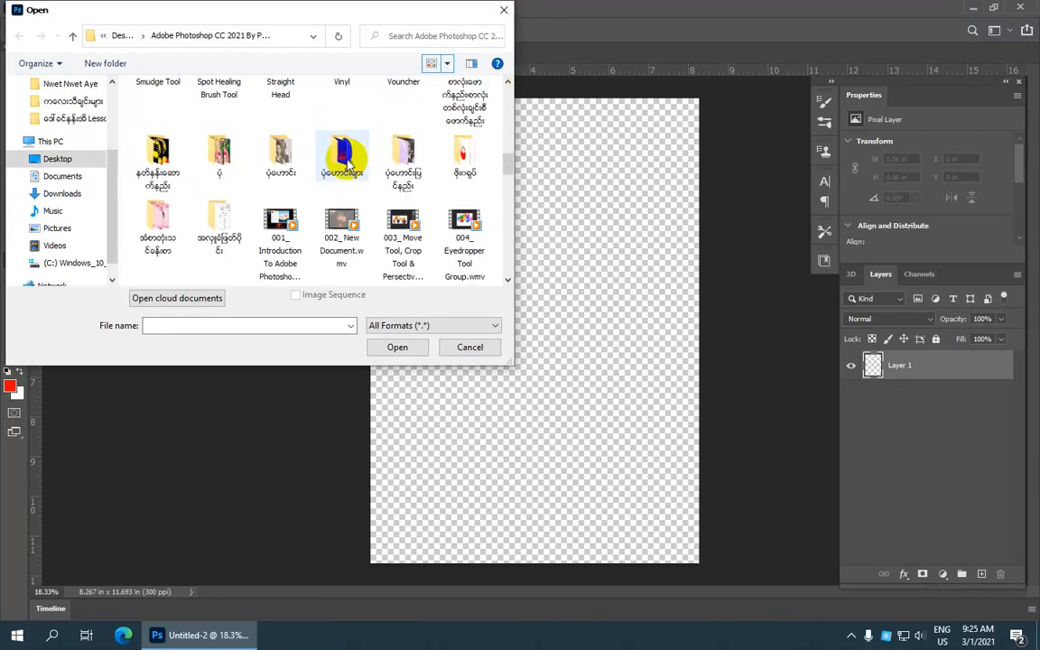
scroll(347, 161, "up", 2)
scroll(346, 164, "up", 3)
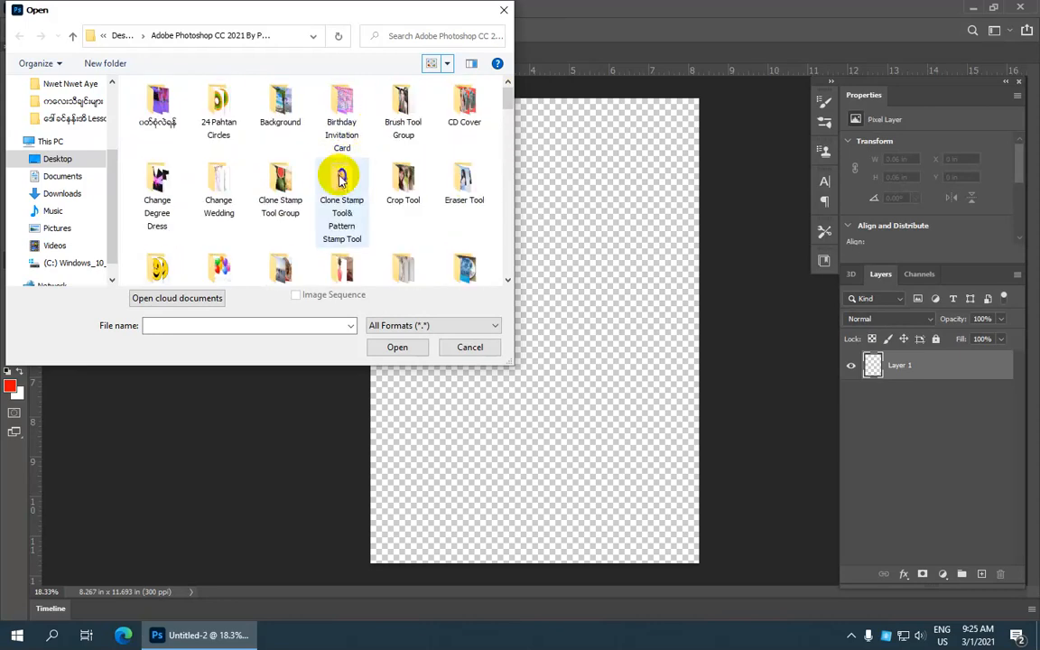
scroll(287, 160, "down", 5)
scroll(288, 158, "up", 5)
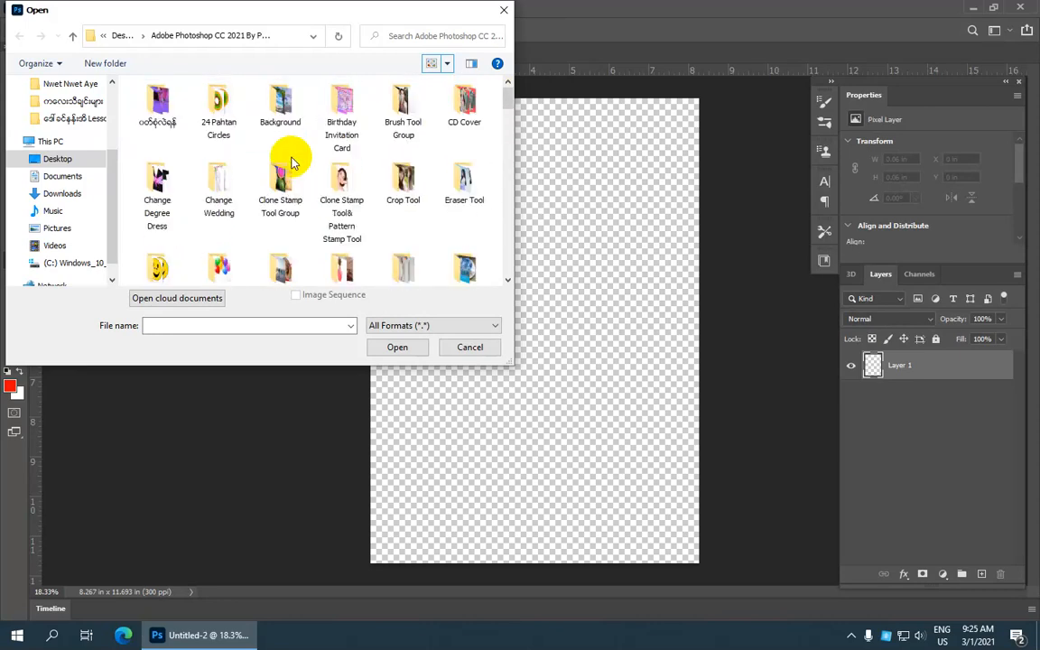
- Set the file list in the Open dialog to small icons
left_click(446, 63)
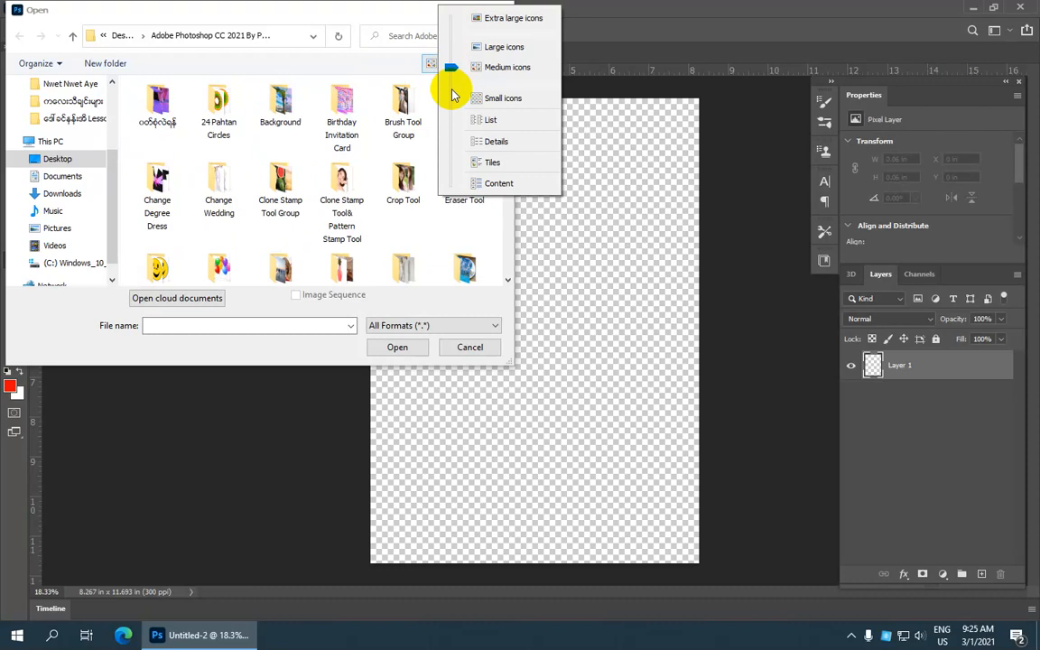
left_click(505, 100)
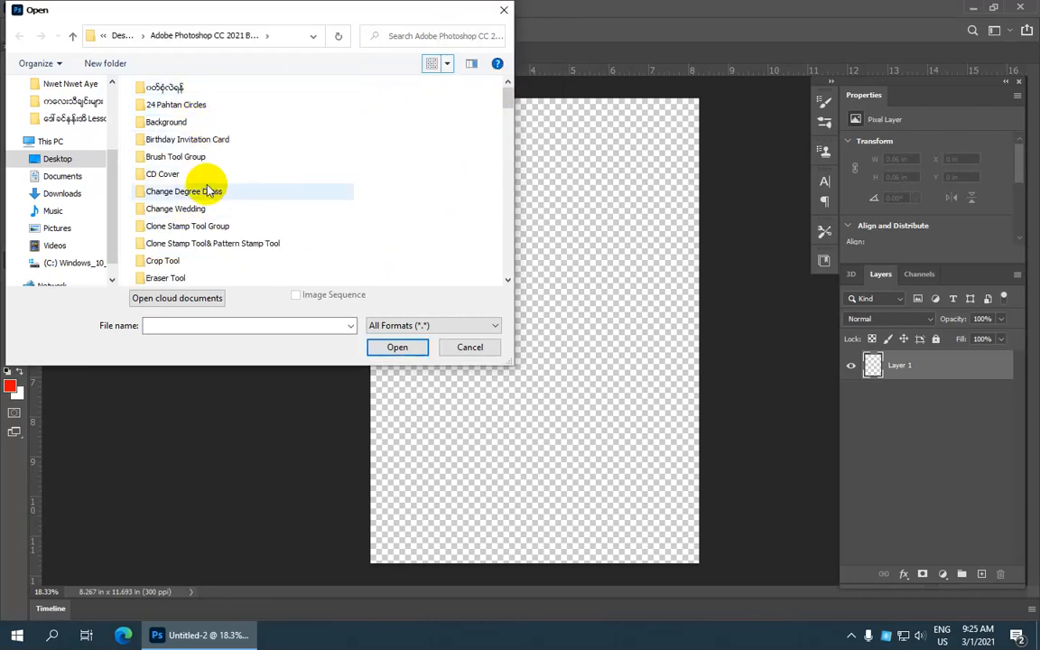
- Browse through the folder's subfolders and video files in the small icons view
scroll(224, 133, "down", 4)
scroll(226, 129, "down", 15)
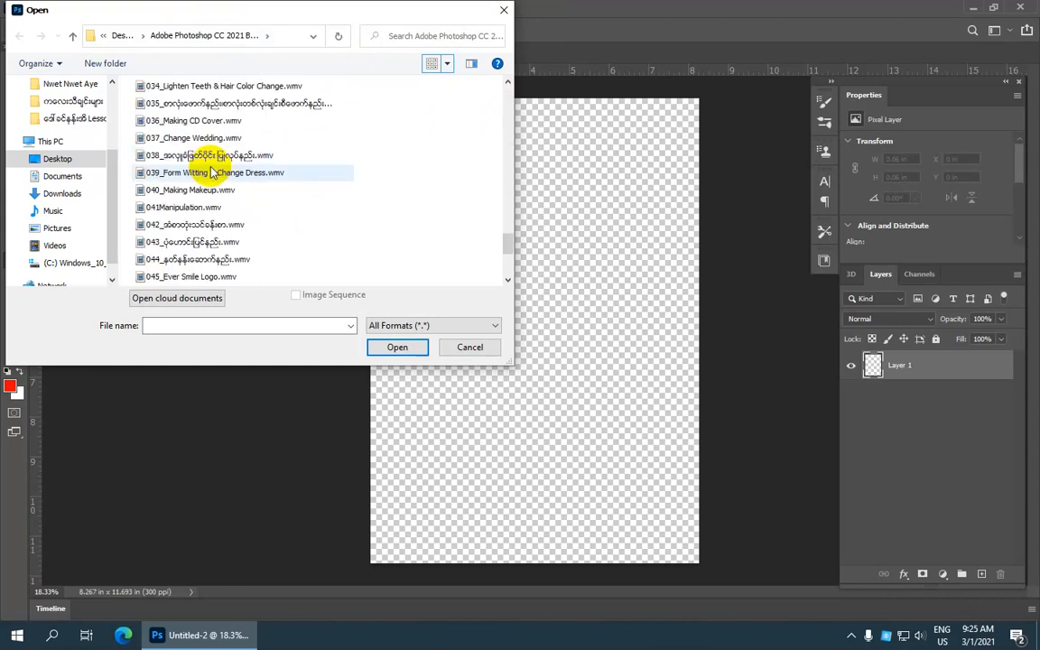
scroll(210, 172, "down", 3)
scroll(210, 171, "up", 12)
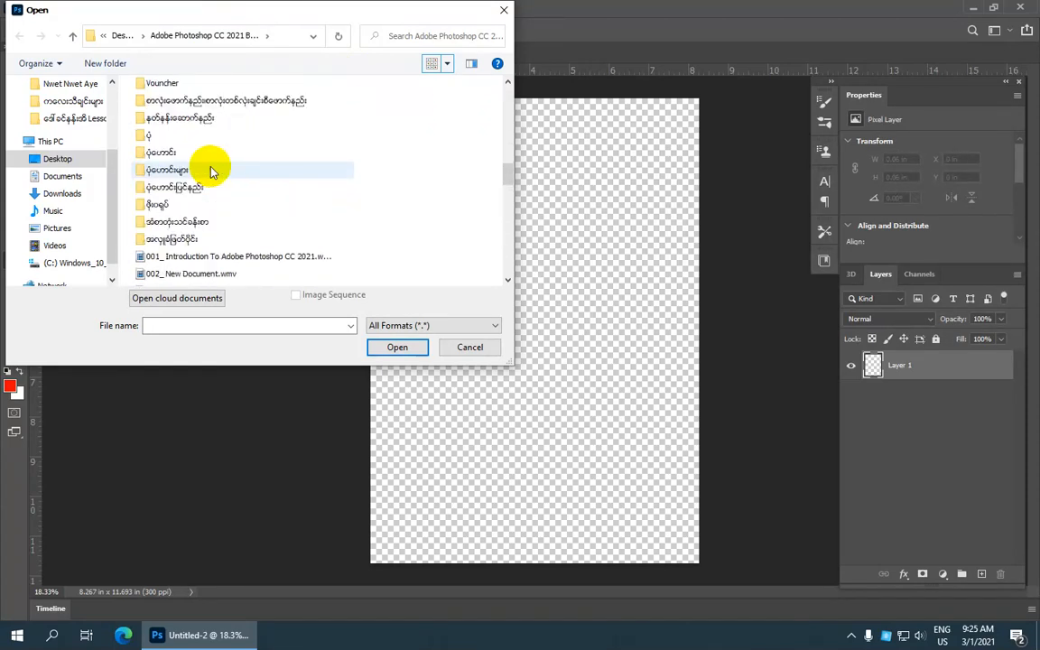
scroll(211, 170, "up", 6)
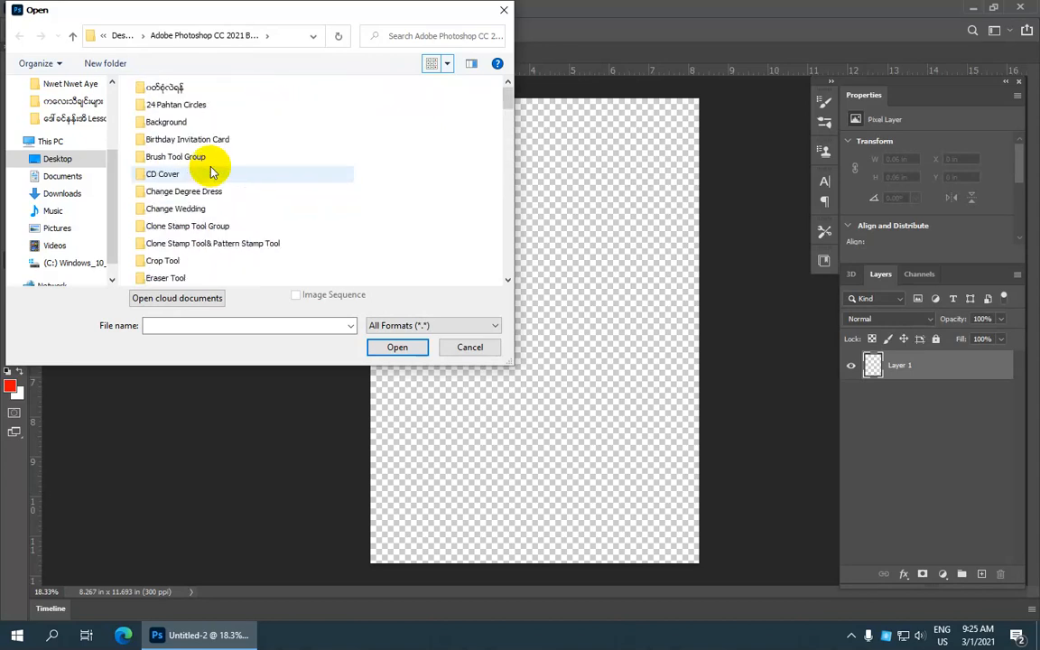
- Switch the Open dialog's file list to the Details view and look through its date and type columns
left_click(446, 63)
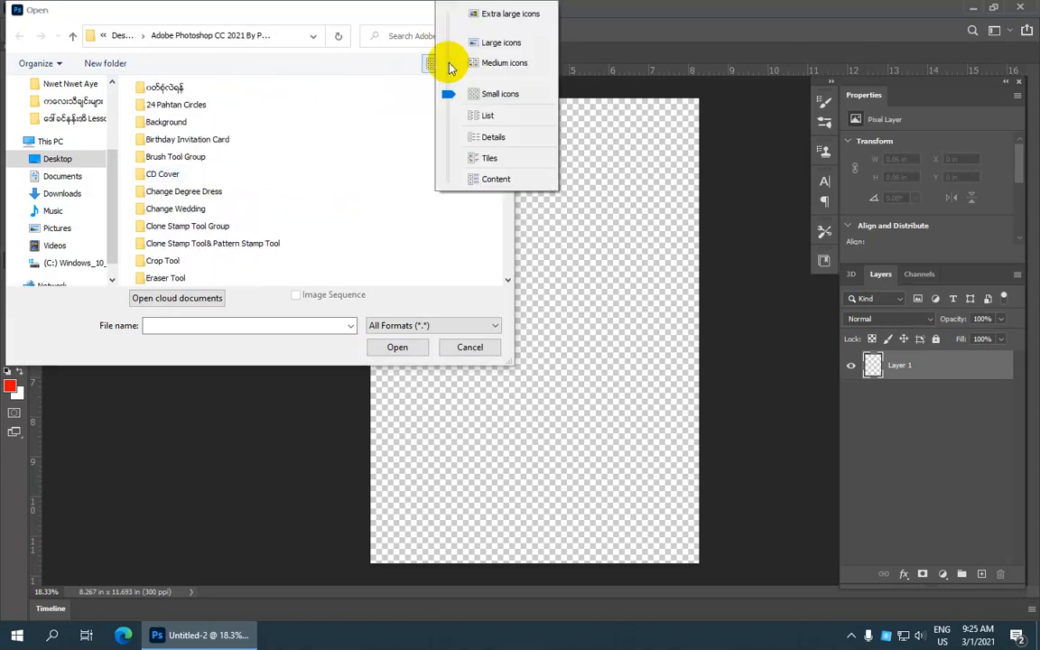
left_click(495, 137)
scroll(260, 162, "down", 2)
scroll(260, 160, "up", 2)
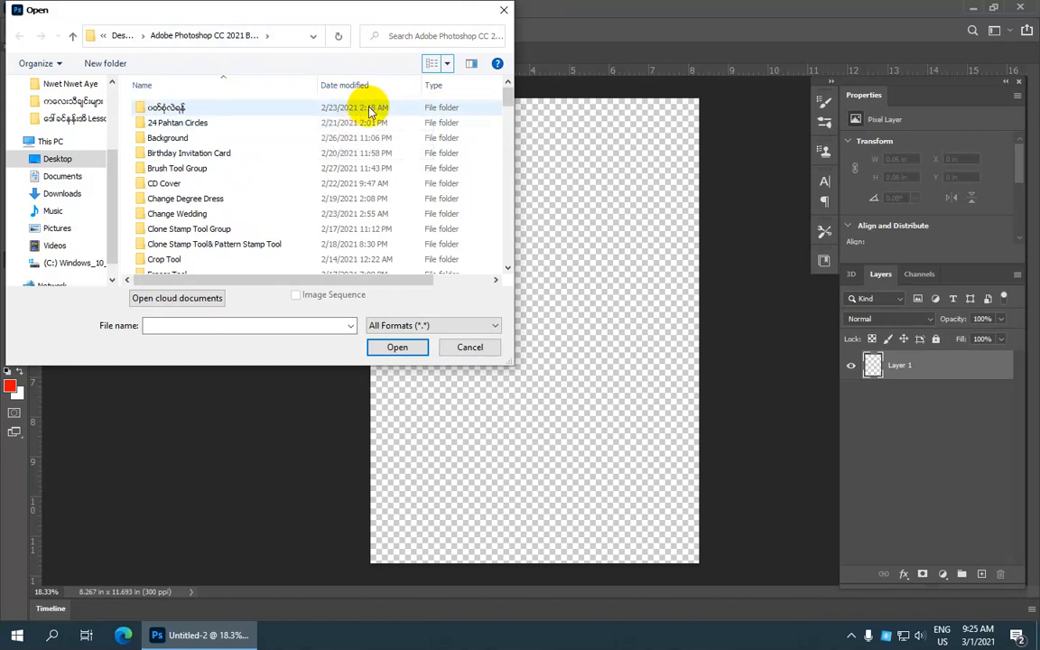
- Display the lesson folder's contents as large icons and browse through the folder thumbnails
left_click(449, 66)
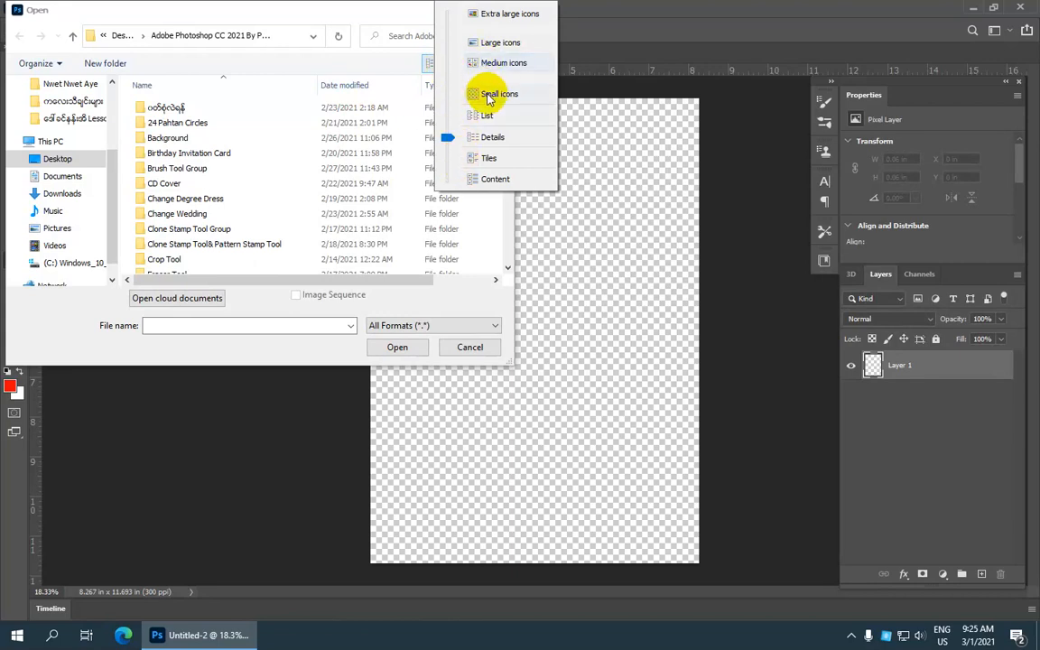
left_click(524, 47)
scroll(349, 135, "down", 15)
scroll(349, 135, "down", 3)
scroll(348, 116, "up", 20)
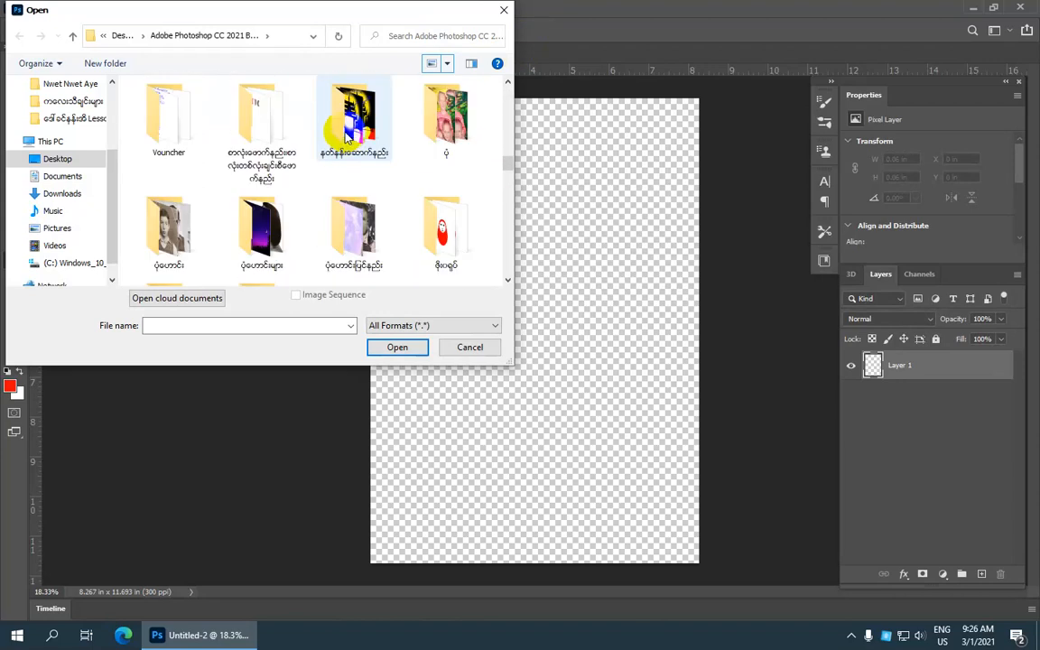
- Go to the Desktop location and reopen the Adobe Photoshop CC 2021 lesson folder from there
left_click(312, 35)
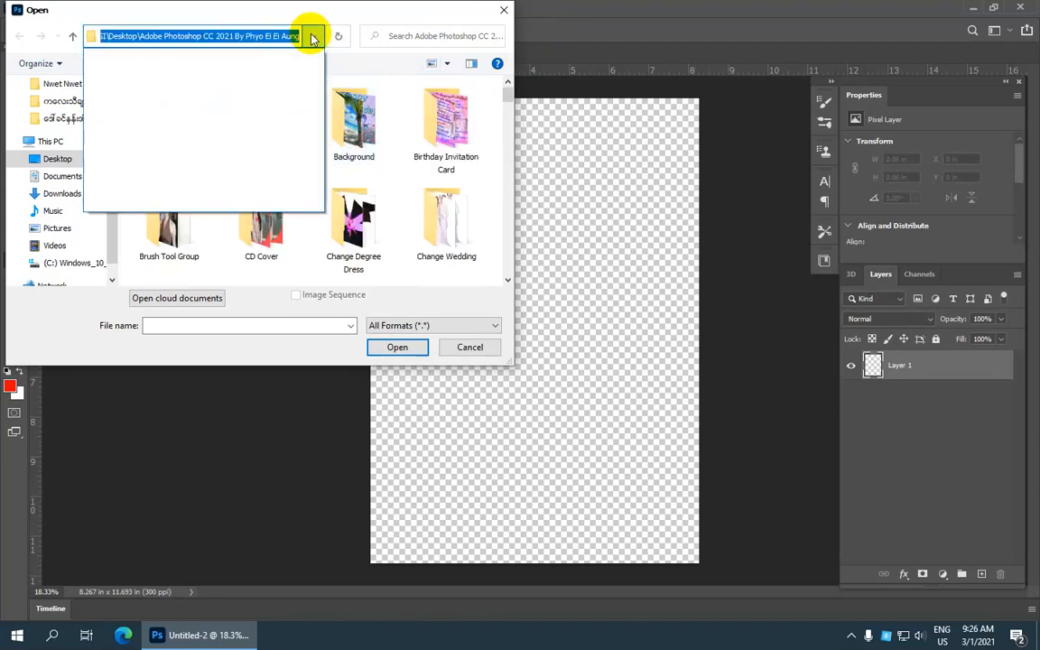
left_click(311, 36)
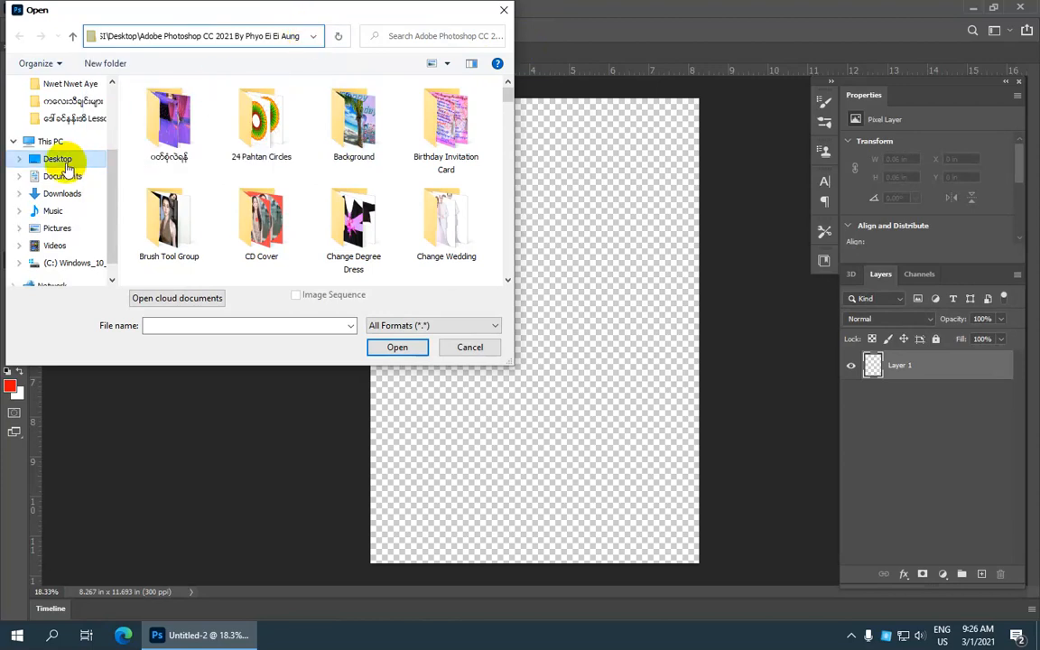
left_click(65, 163)
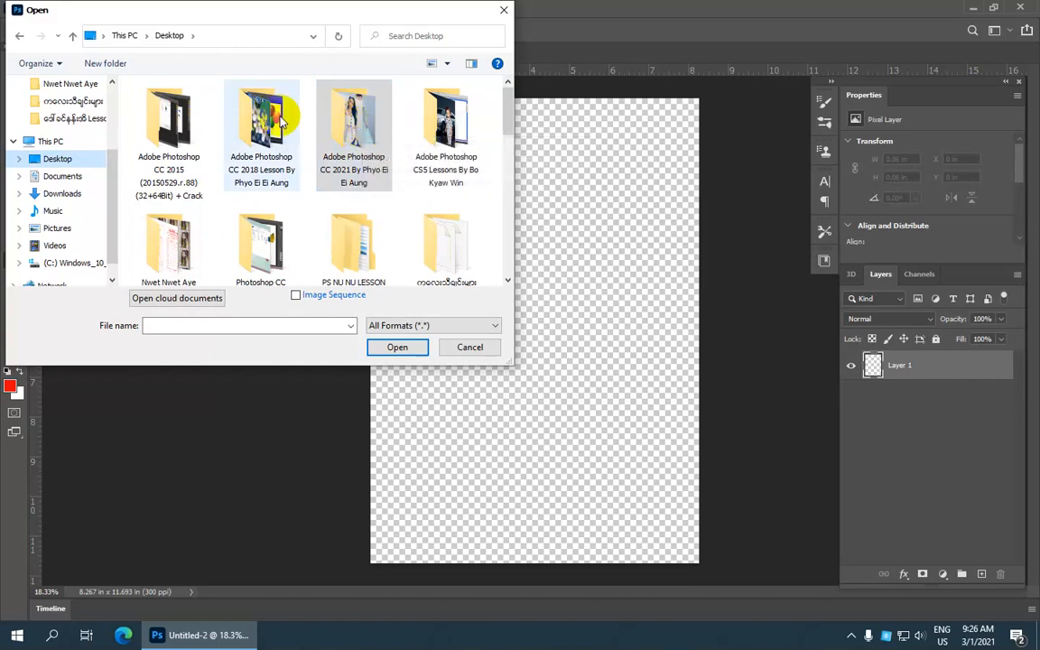
left_click(374, 129)
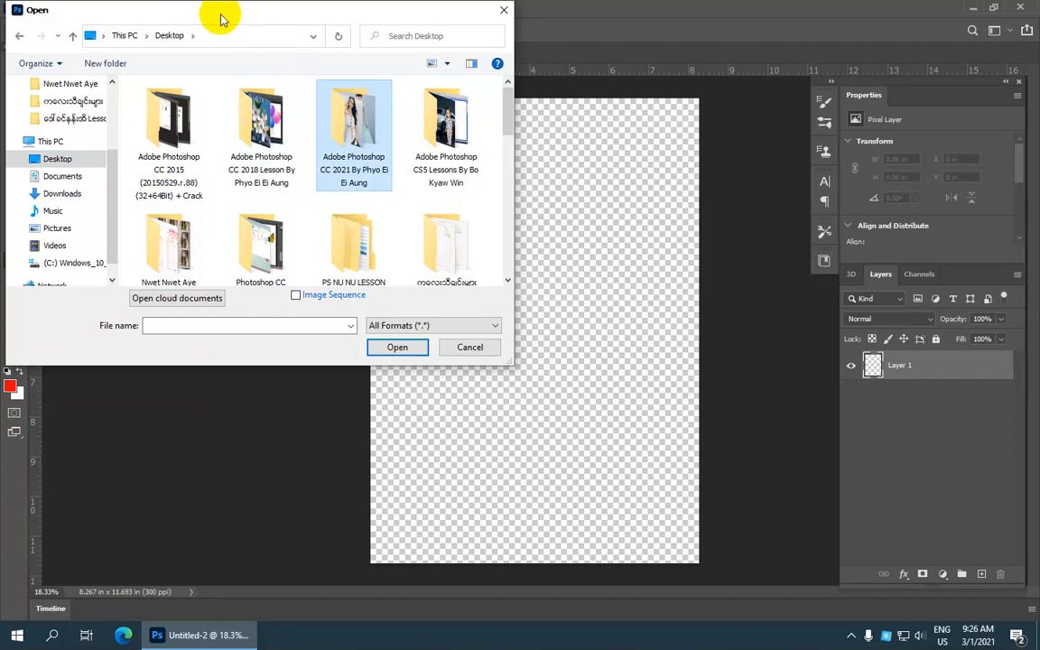
left_click(379, 345)
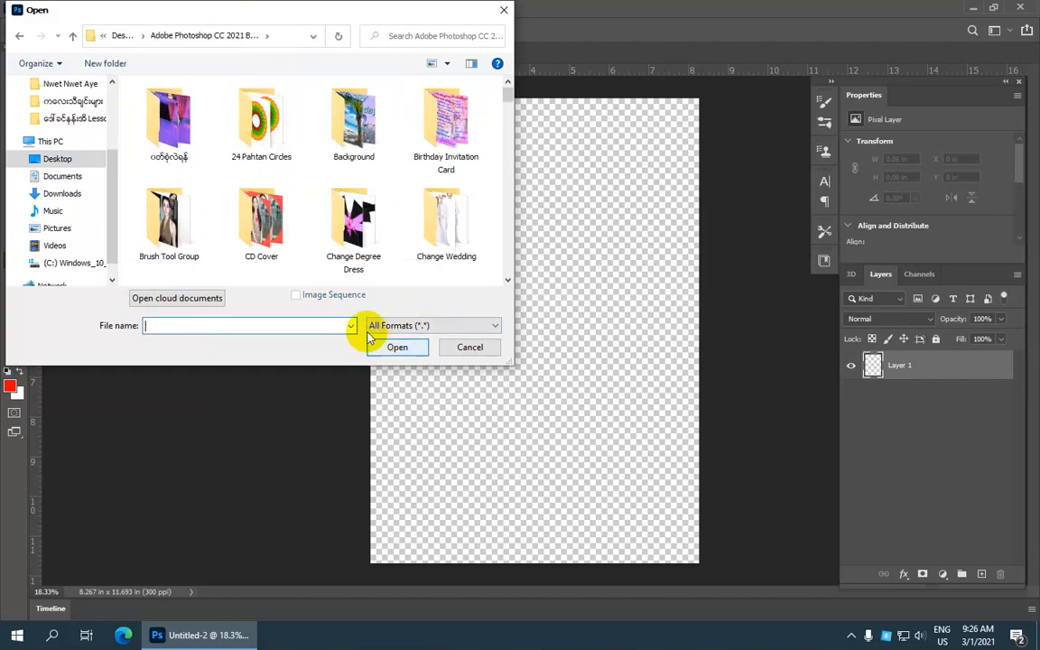
- Open the photo 64c5f204e10743b1708924cddb2dee8d.jpg of the woman in white from the end of the lesson folder
scroll(401, 237, "down", 3)
scroll(402, 237, "down", 15)
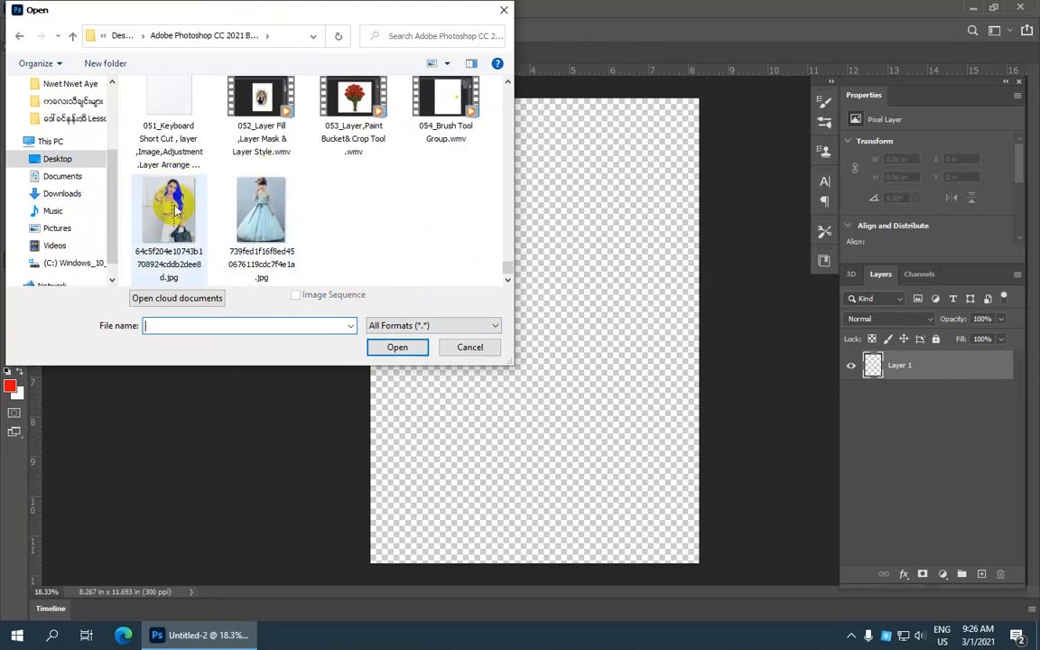
left_click(181, 210)
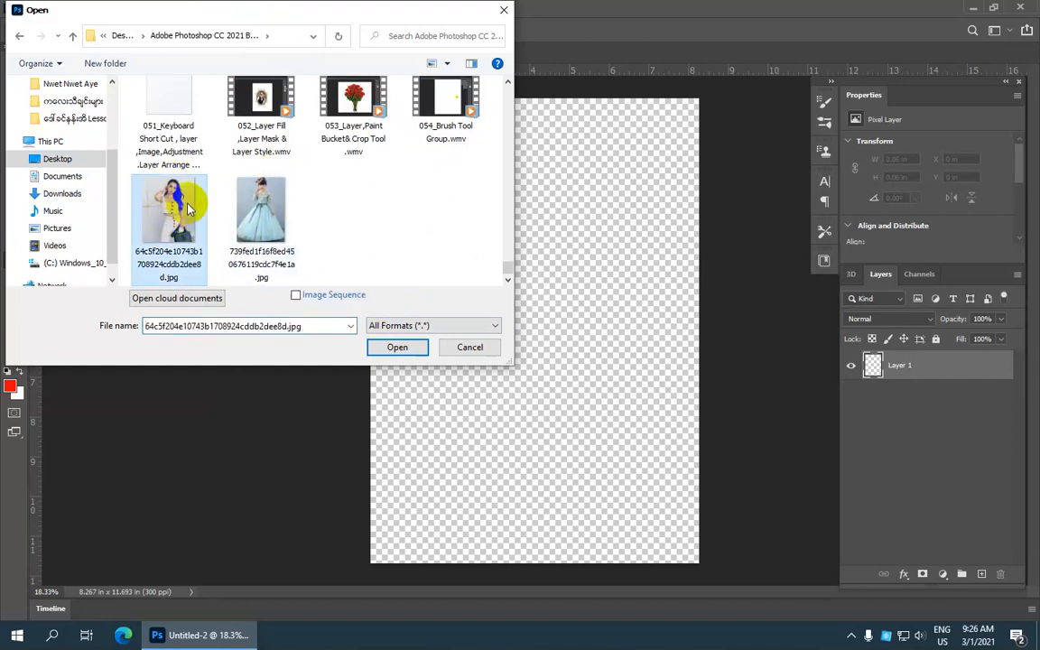
left_click(408, 348)
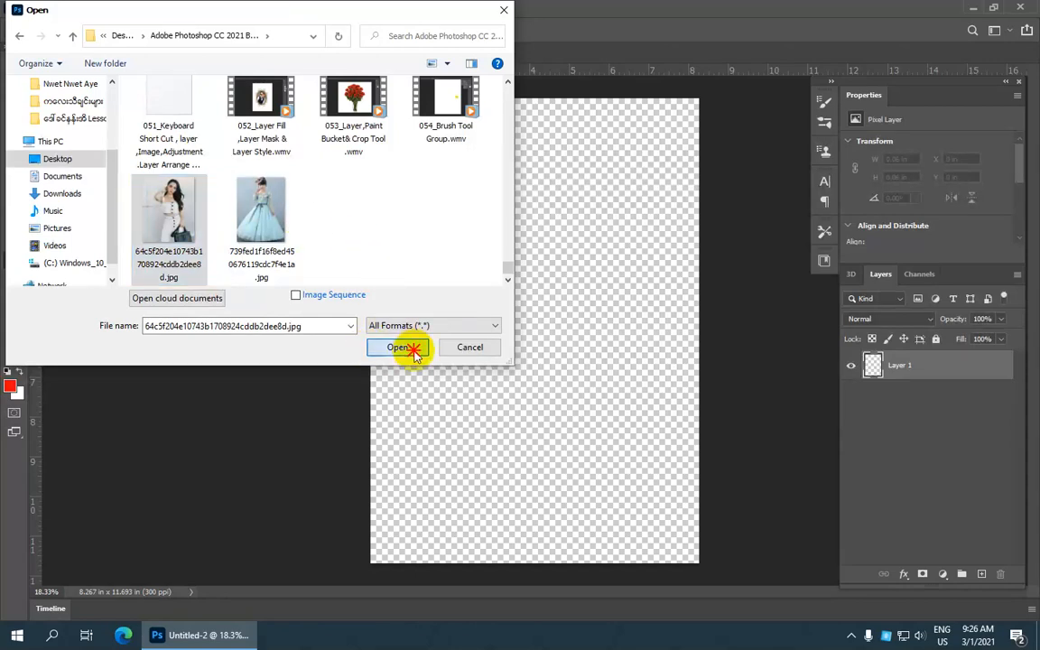
scroll(465, 305, "up", 3)
scroll(465, 305, "down", 2)
scroll(465, 305, "up", 2)
scroll(465, 305, "down", 1)
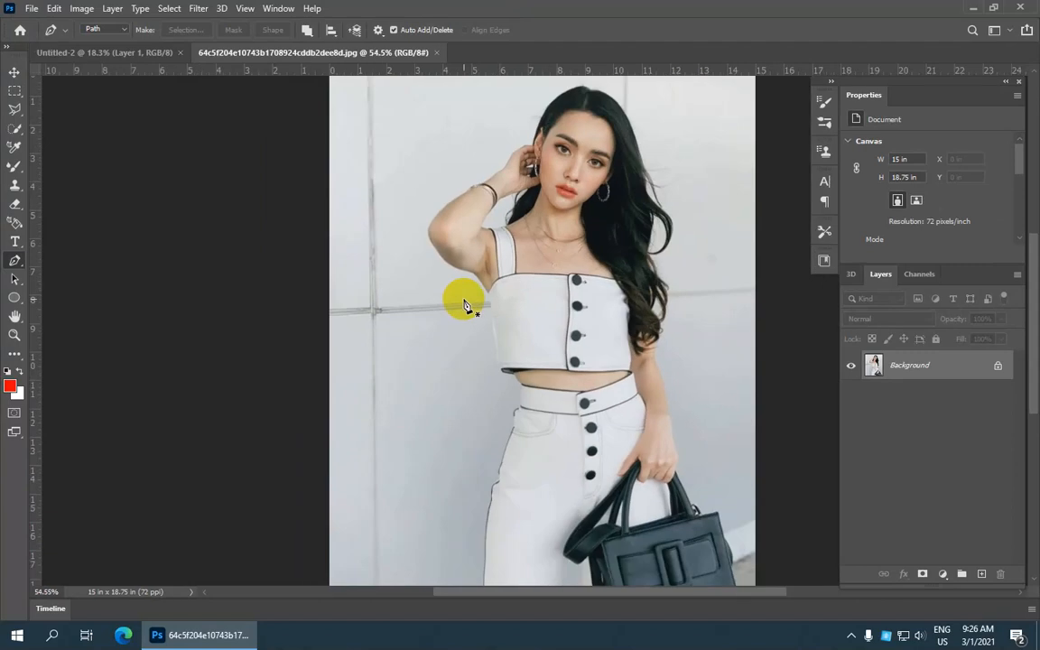
scroll(465, 305, "up", 3)
scroll(465, 305, "down", 3)
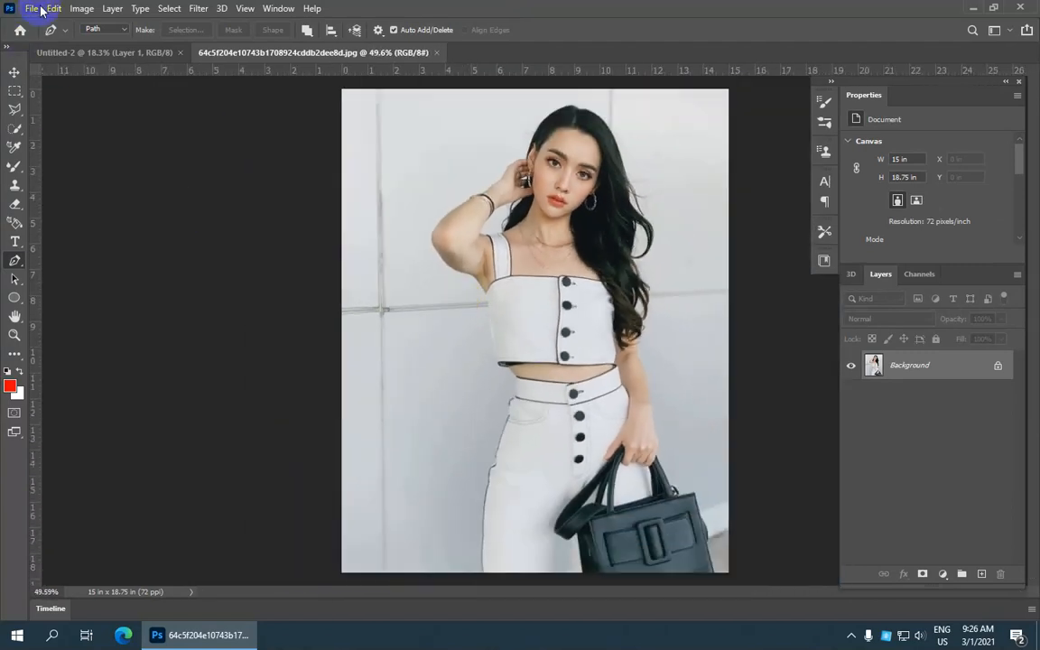
scroll(413, 215, "up", 1)
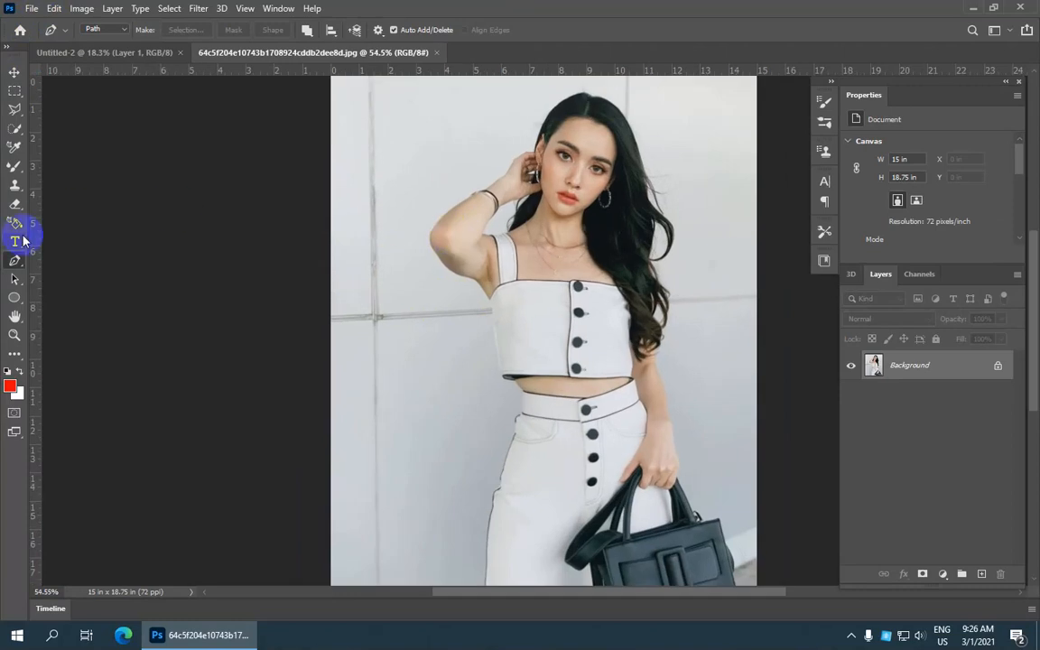
- Activate the Freeform Pen tool in Path mode for tracing the shoulder strap of the white top
right_click(17, 263)
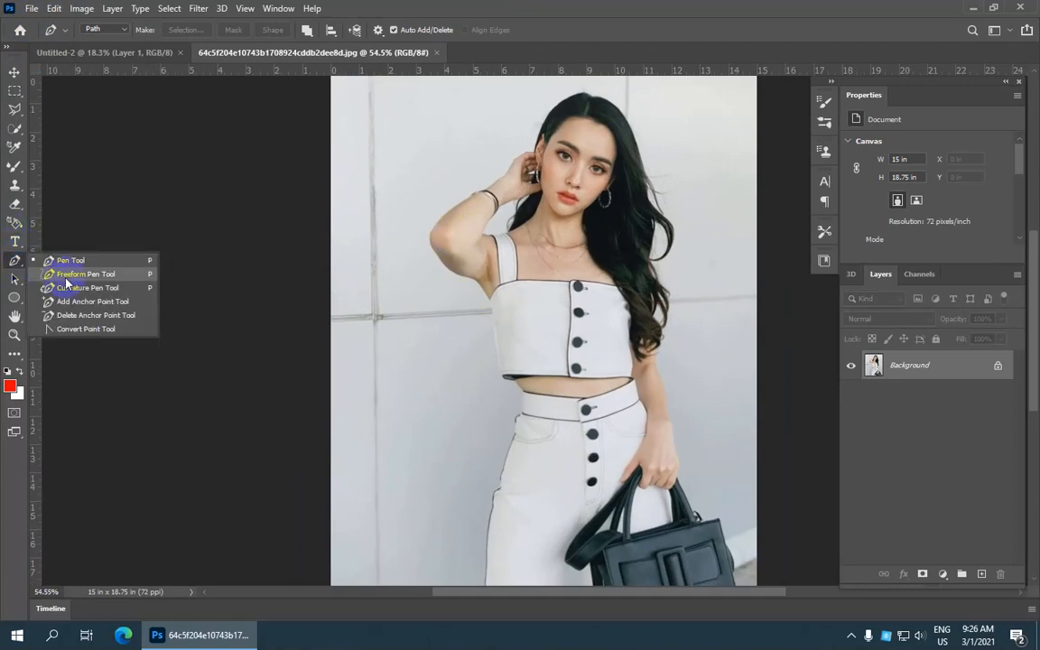
left_click(144, 276)
scroll(487, 289, "up", 4)
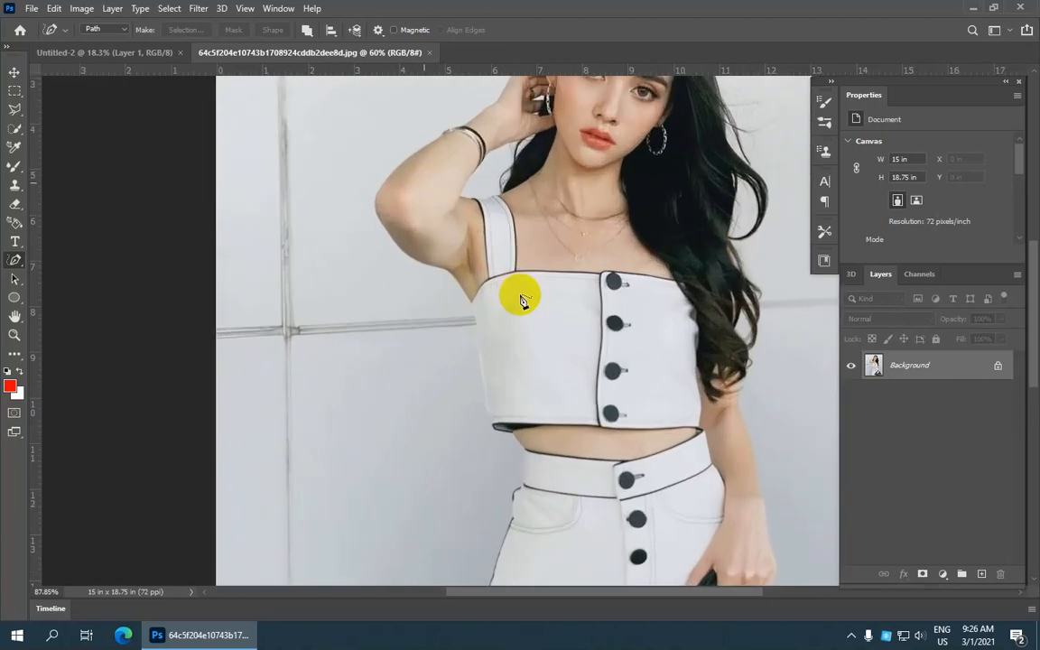
left_click_drag(14, 262, 155, 281)
scroll(471, 265, "up", 3)
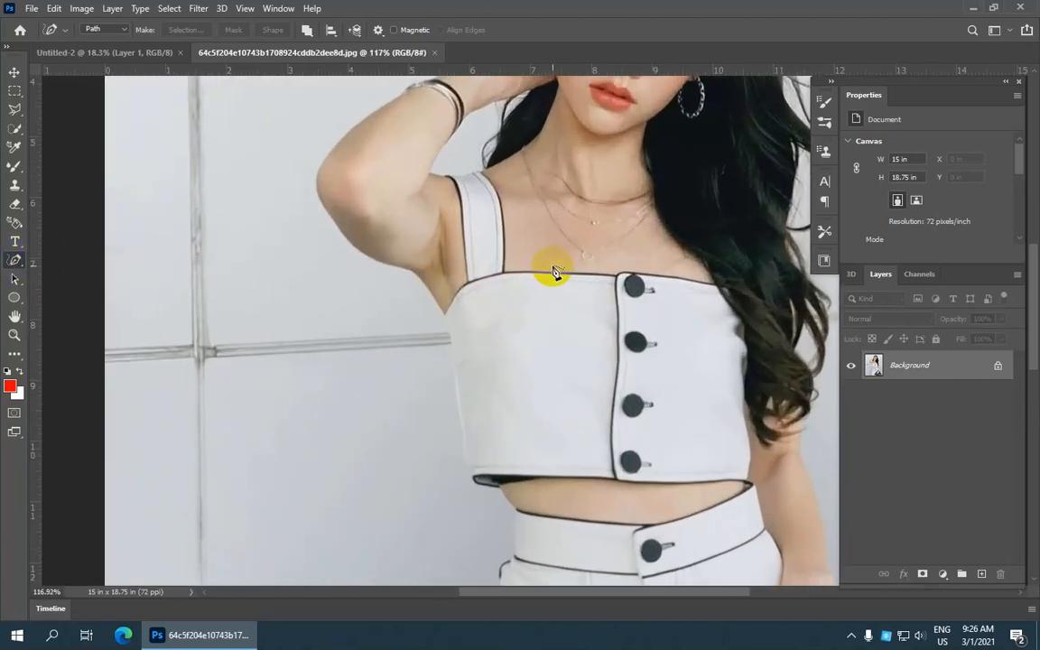
left_click_drag(372, 230, 312, 222)
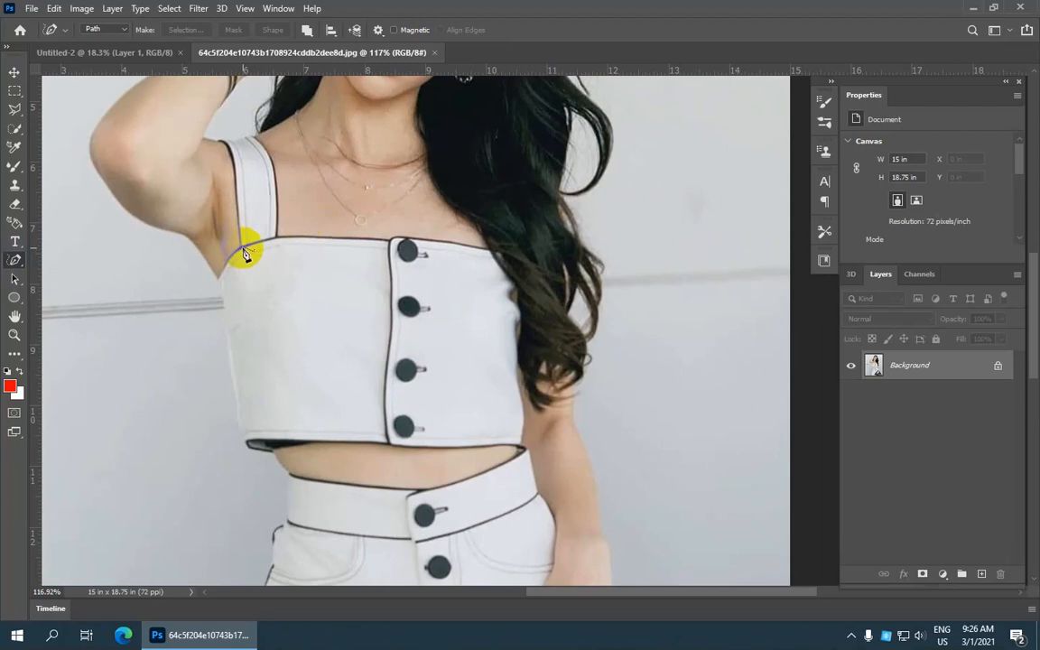
left_click_drag(15, 260, 69, 257)
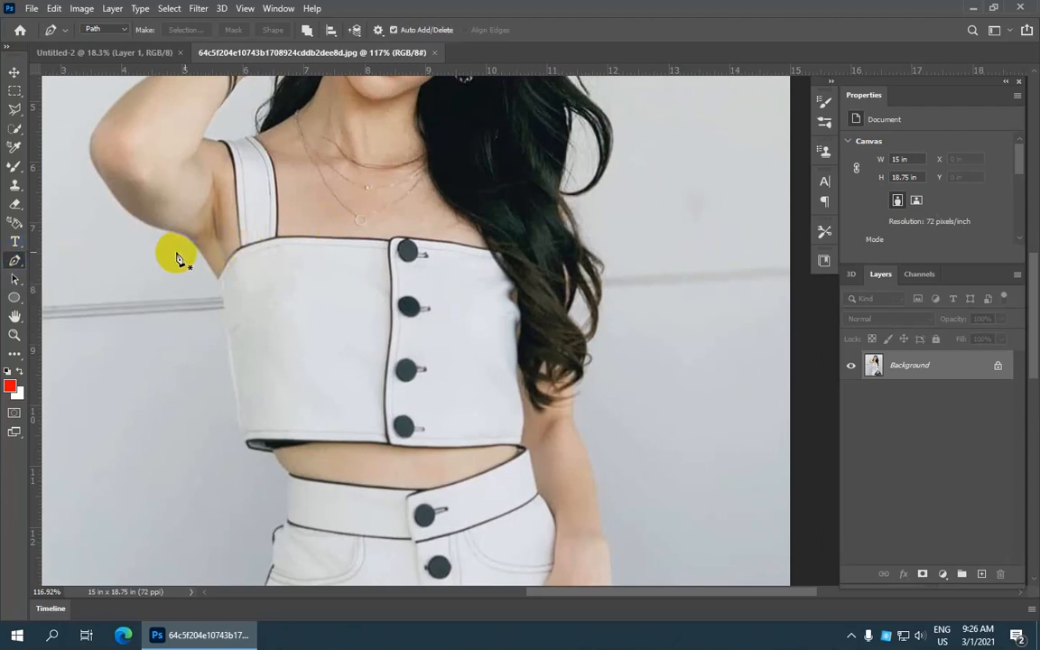
left_click(243, 247)
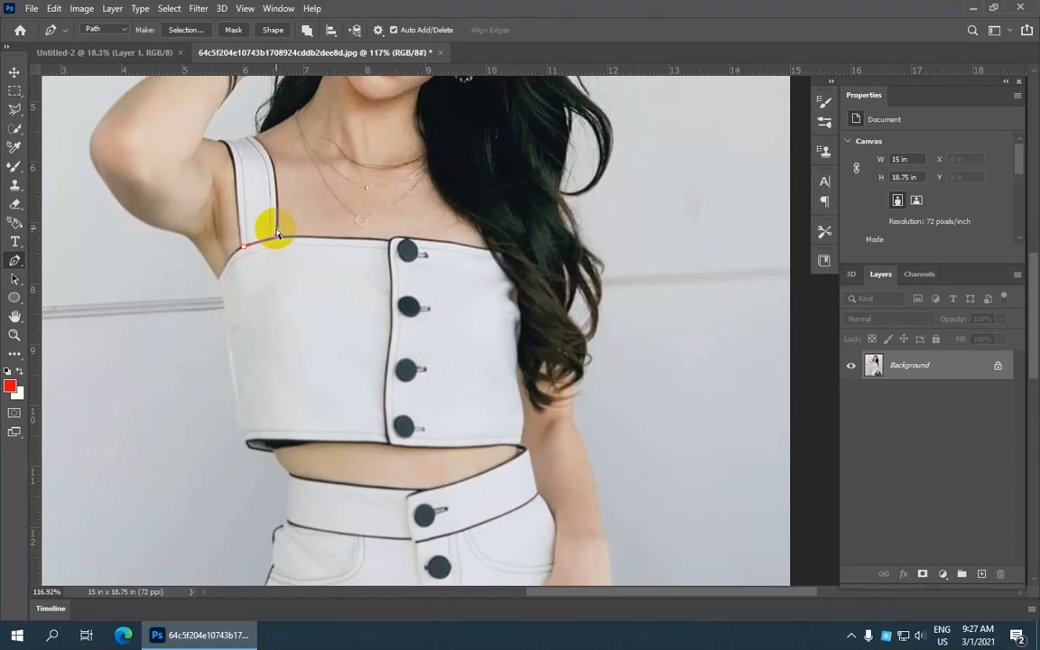
key("ctrl+z")
- Trace a closed path around the white top's shoulder strap with the Freeform Pen tool
left_click(24, 262)
left_click_drag(20, 262, 72, 277)
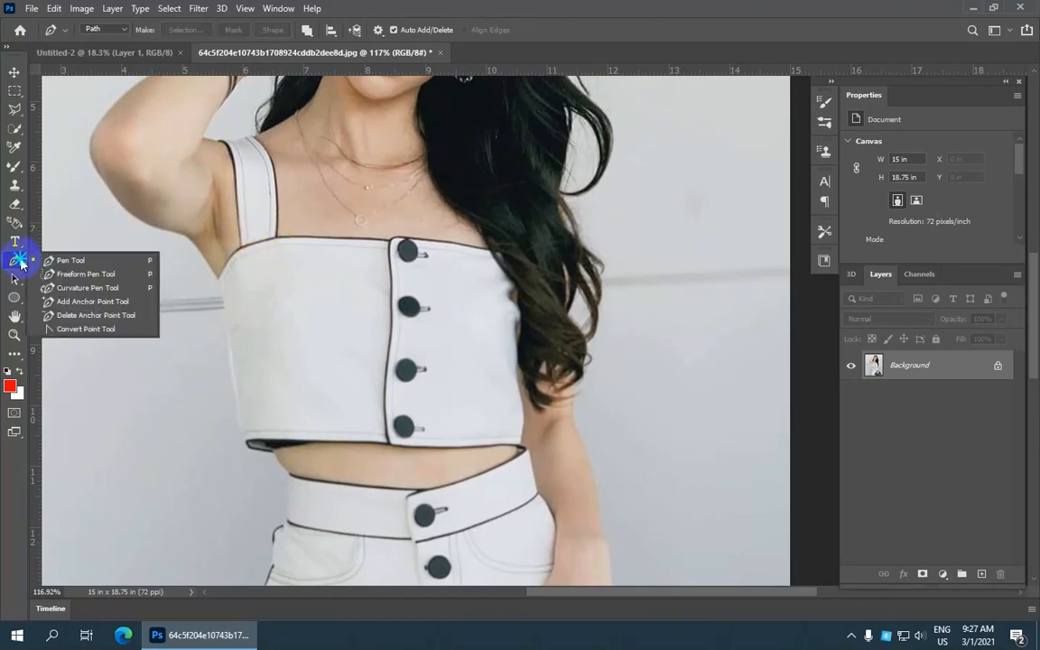
left_click(111, 281)
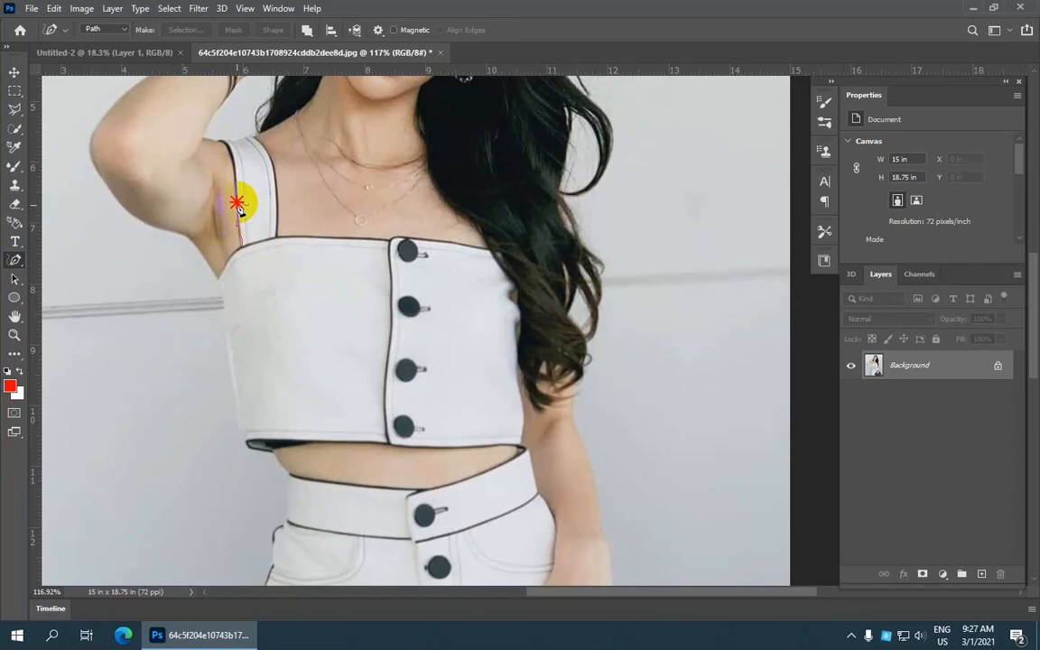
mouse_move(237, 162)
left_mouse_down()
mouse_move(227, 147)
mouse_move(253, 136)
mouse_move(273, 202)
mouse_move(272, 228)
mouse_move(241, 248)
left_mouse_up()
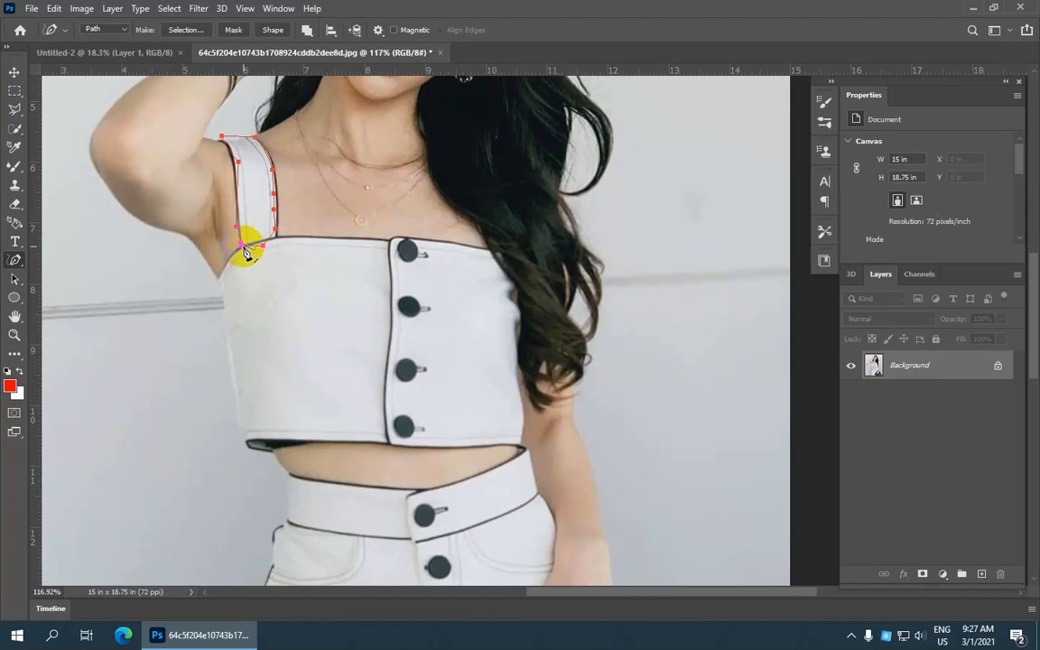
- Use the Curvature Pen tool to move the lower and middle anchor points of the strap's arm-side edge onto its outline
left_click(15, 263)
right_click(16, 262)
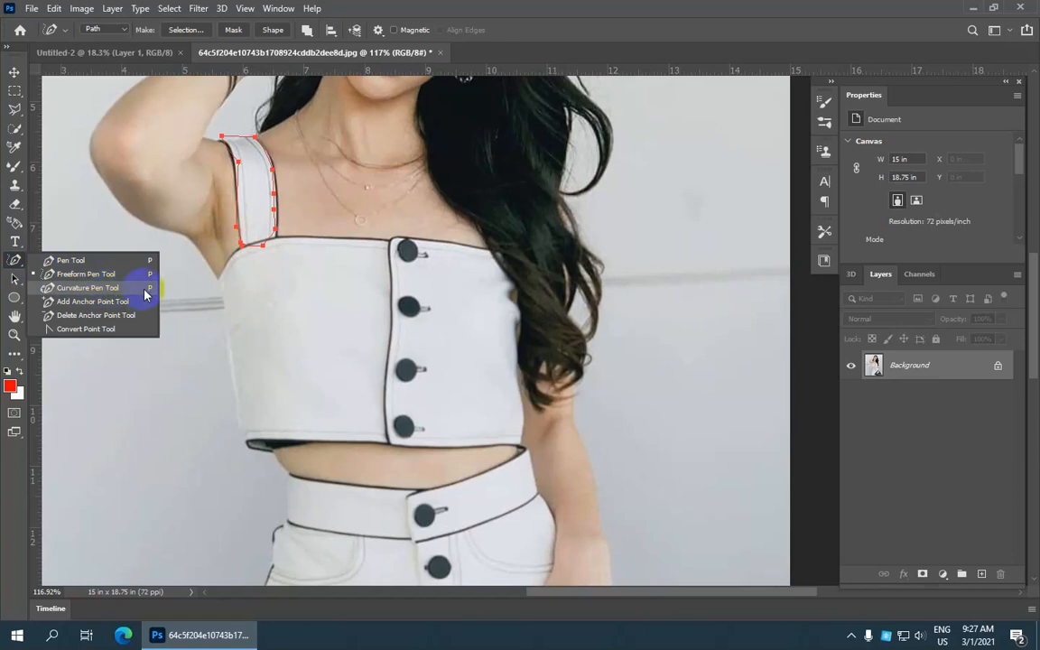
left_click(88, 287)
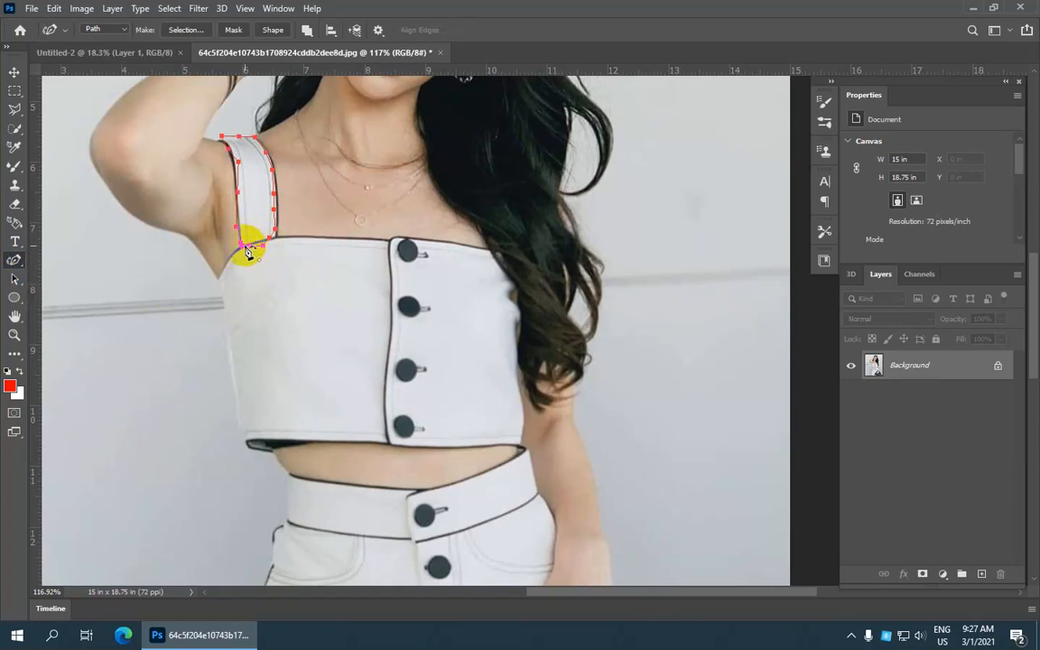
scroll(244, 248, "up", 3)
scroll(248, 251, "up", 1)
scroll(251, 251, "down", 2)
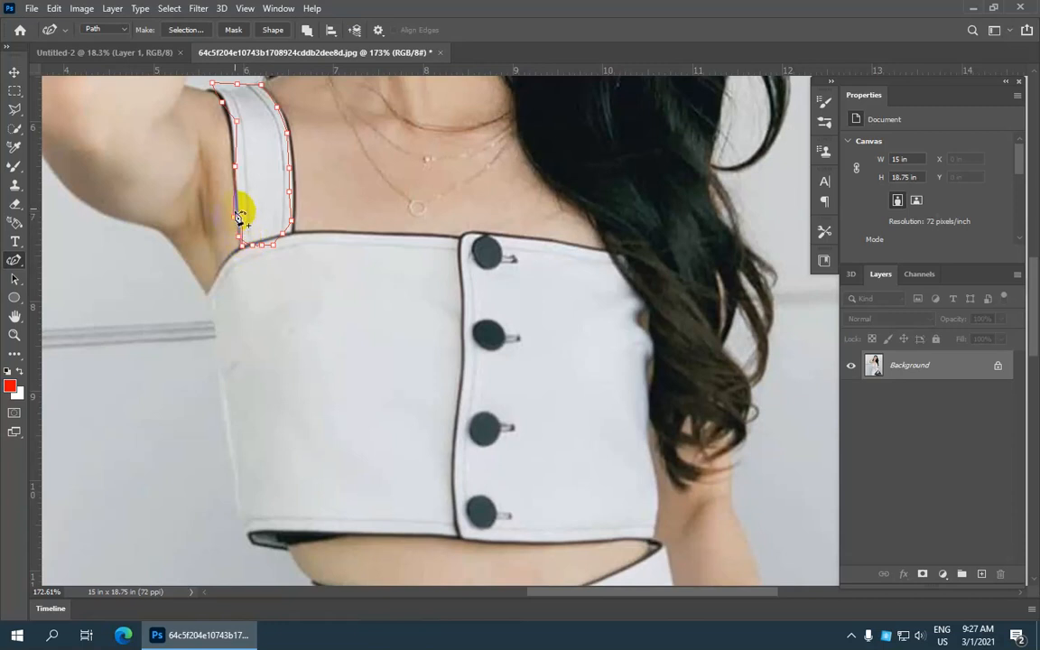
left_click(236, 218)
left_click(233, 161)
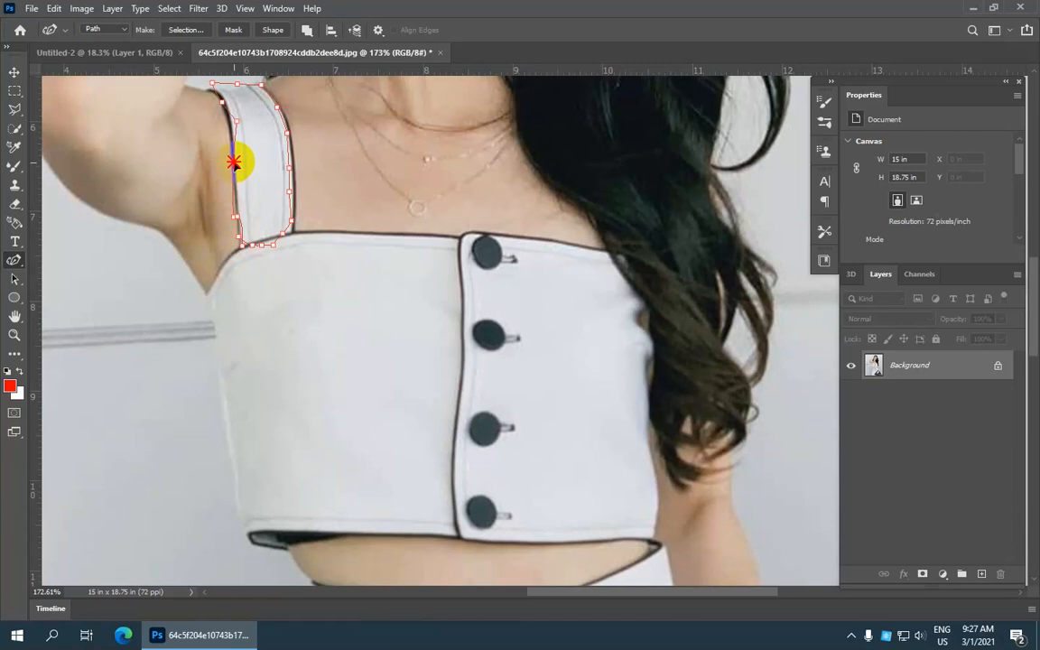
left_click(236, 216)
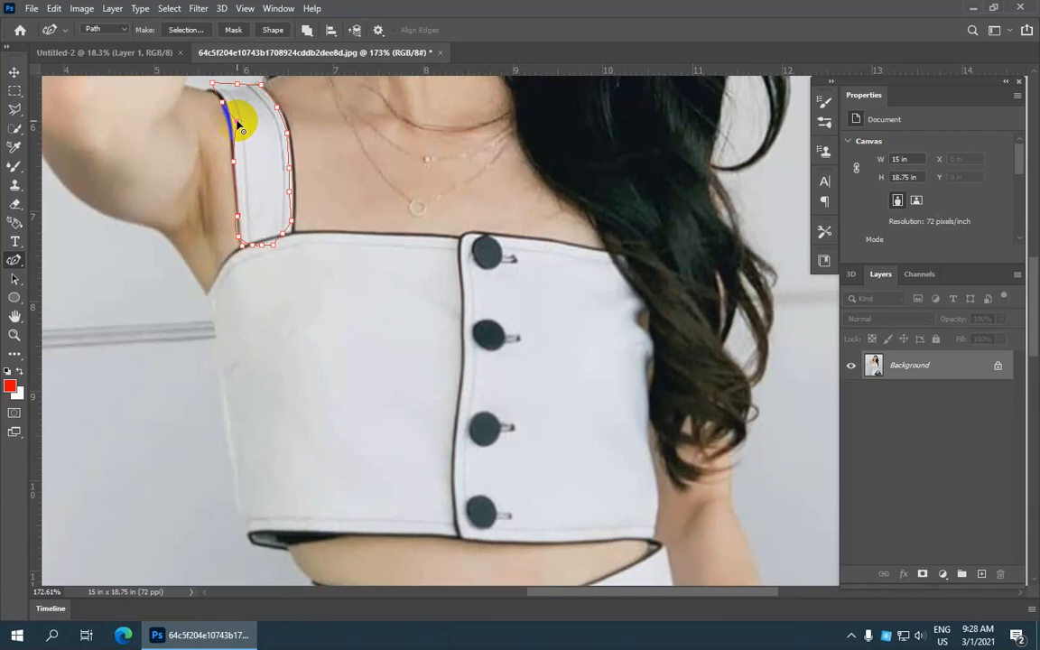
- Move the strap path's top arm-side corner, neck-side edge and lower edge anchor points onto the strap's outline with the Curvature Pen tool
left_click_drag(237, 121, 248, 190)
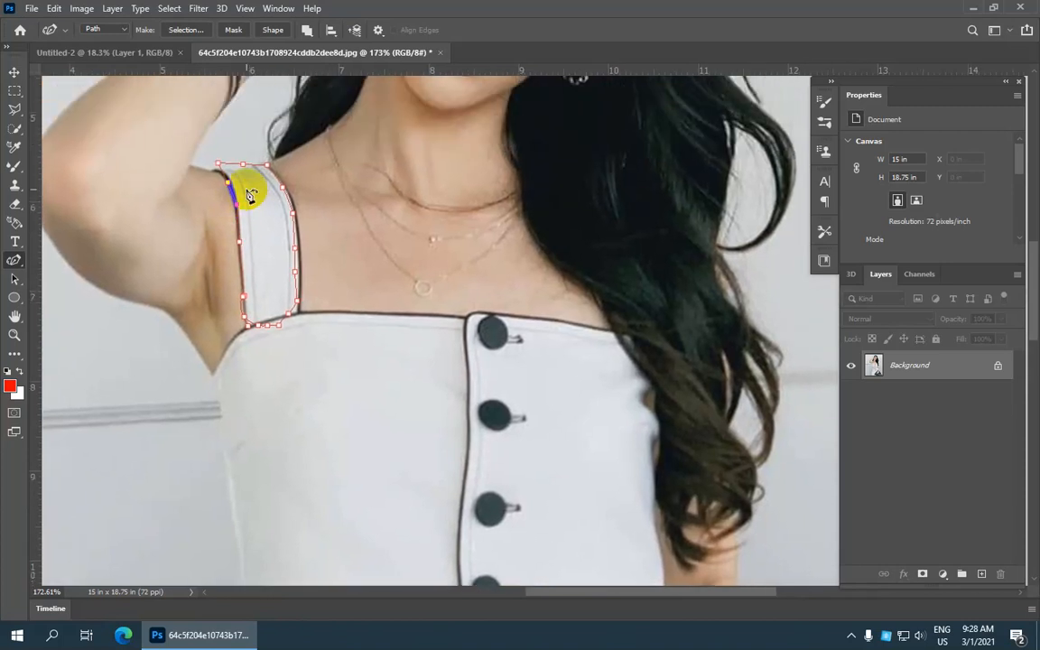
left_click(218, 166)
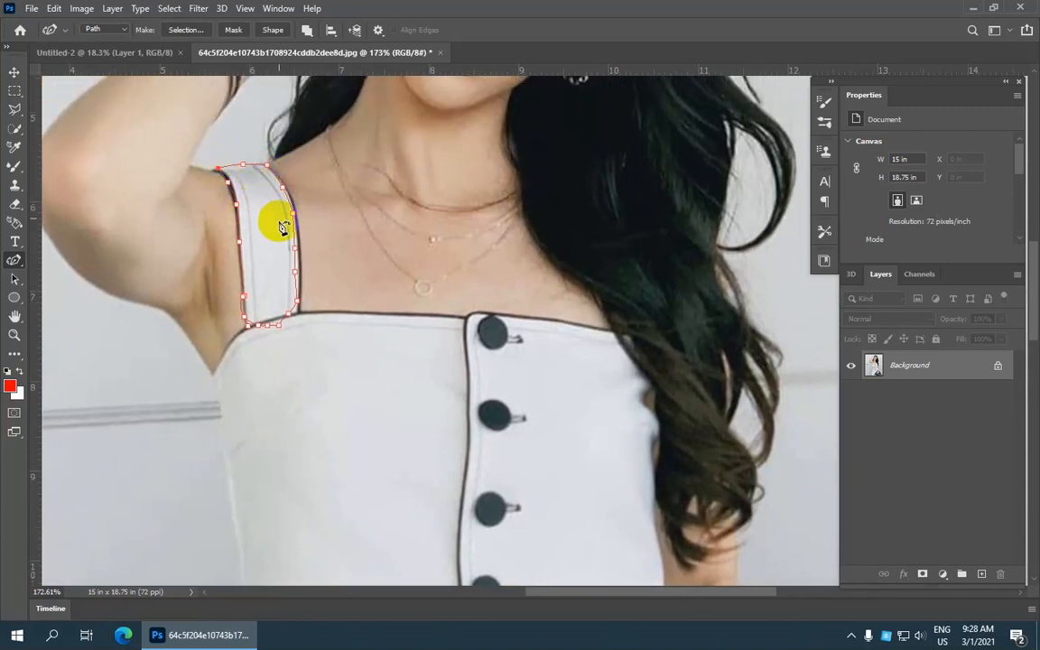
left_click_drag(293, 214, 297, 246)
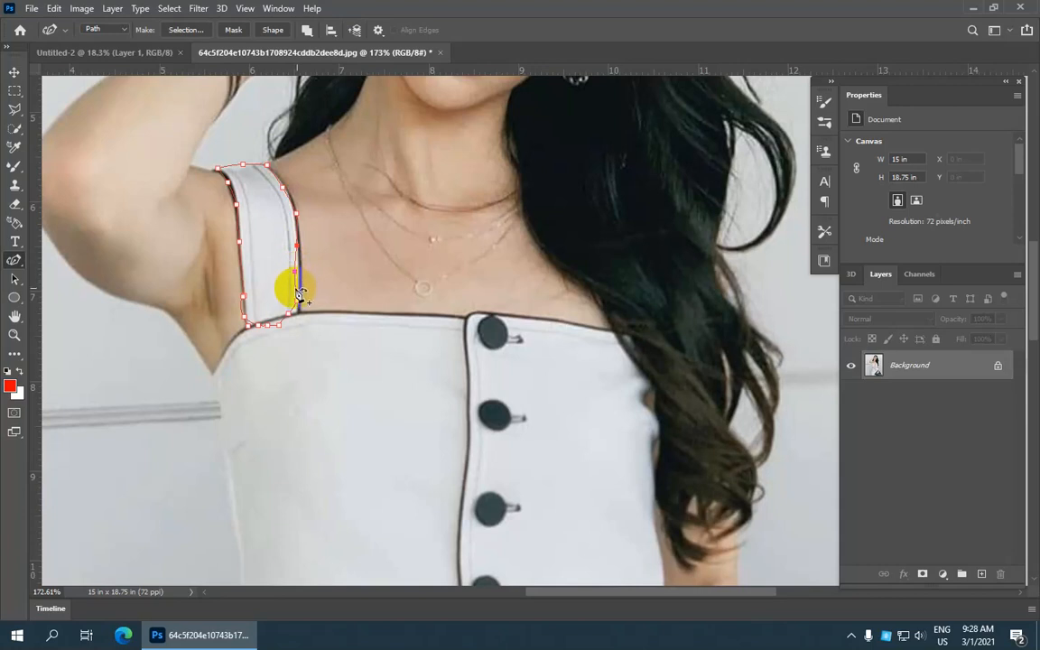
left_click(296, 287)
mouse_move(298, 290)
left_mouse_down()
mouse_move(298, 270)
mouse_move(296, 307)
mouse_move(255, 329)
left_mouse_up()
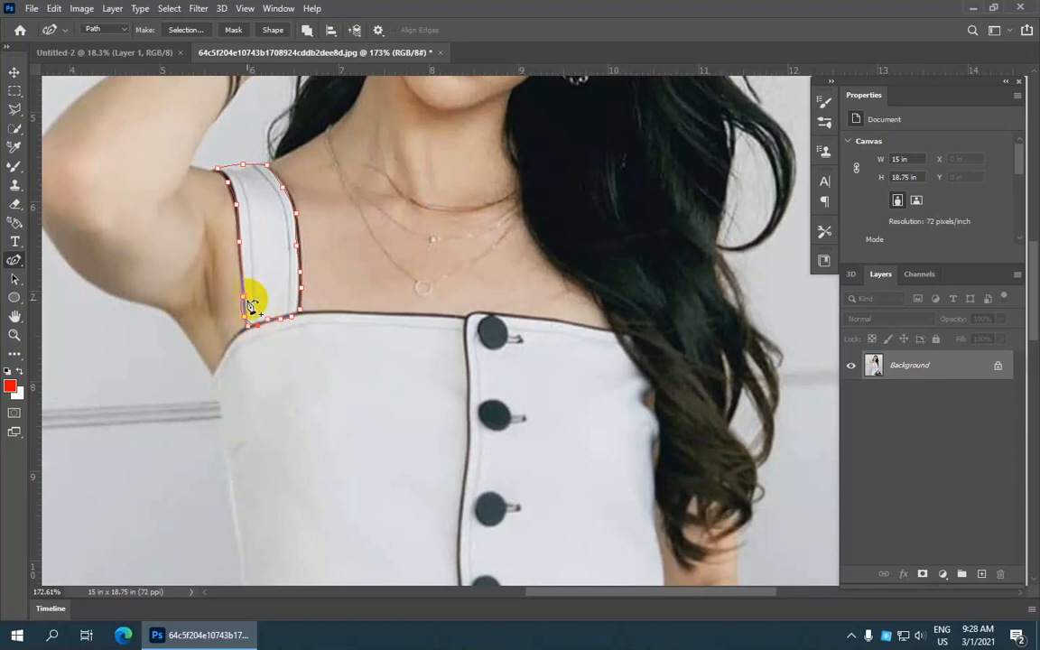
- Remove surplus anchor points around the lower arm-side end of the strap path with the Delete Anchor Point tool
left_click(14, 261)
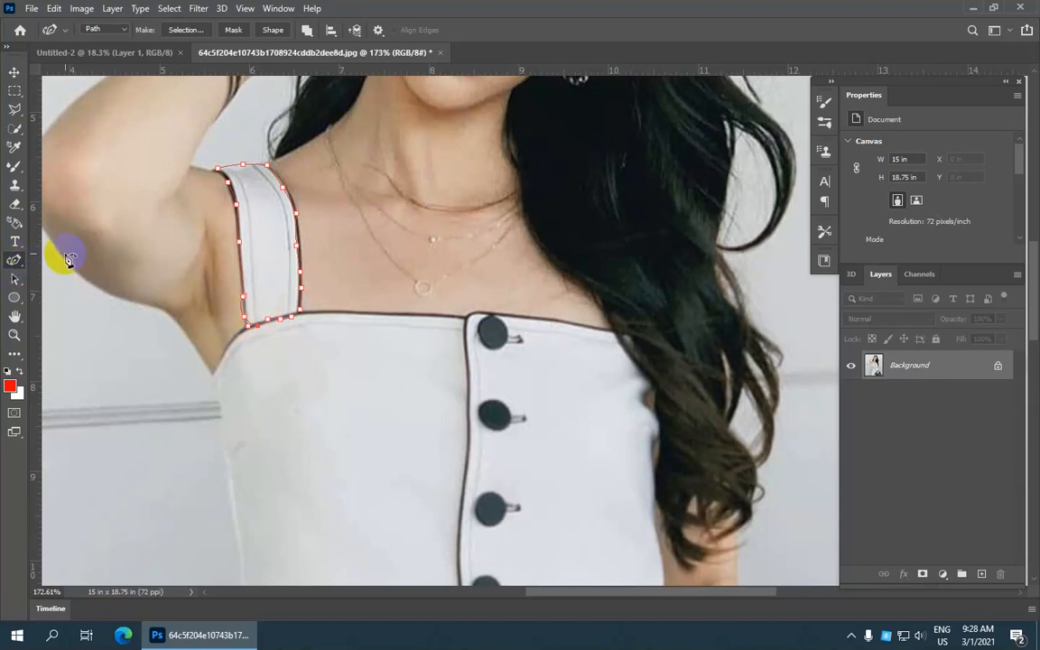
left_click_drag(18, 268, 140, 320)
scroll(245, 301, "up", 3)
left_click(244, 291)
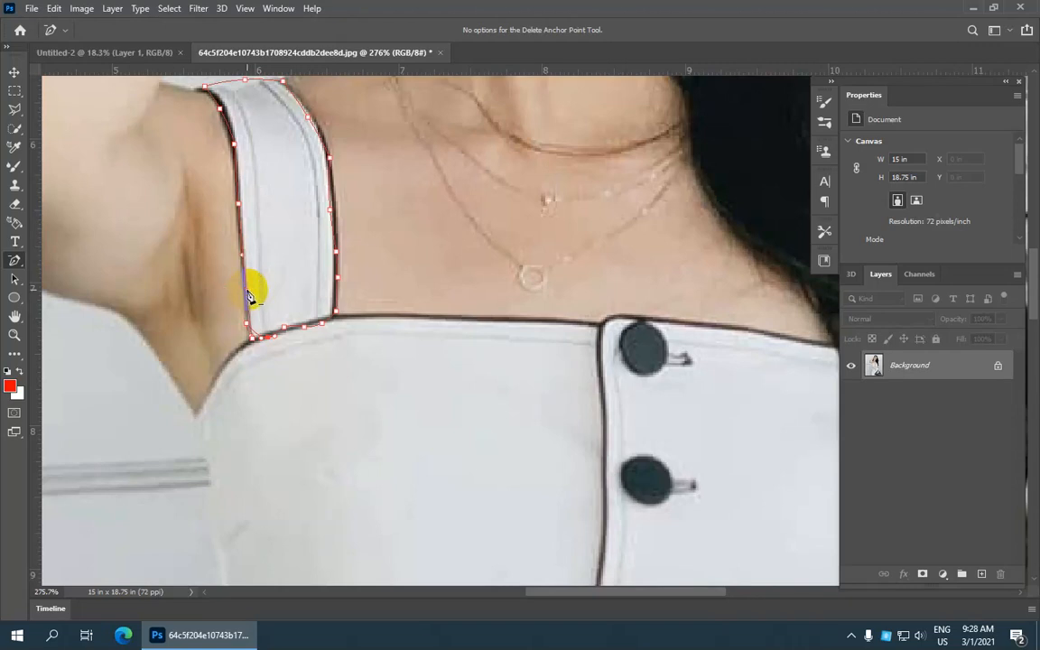
scroll(251, 296, "down", 2)
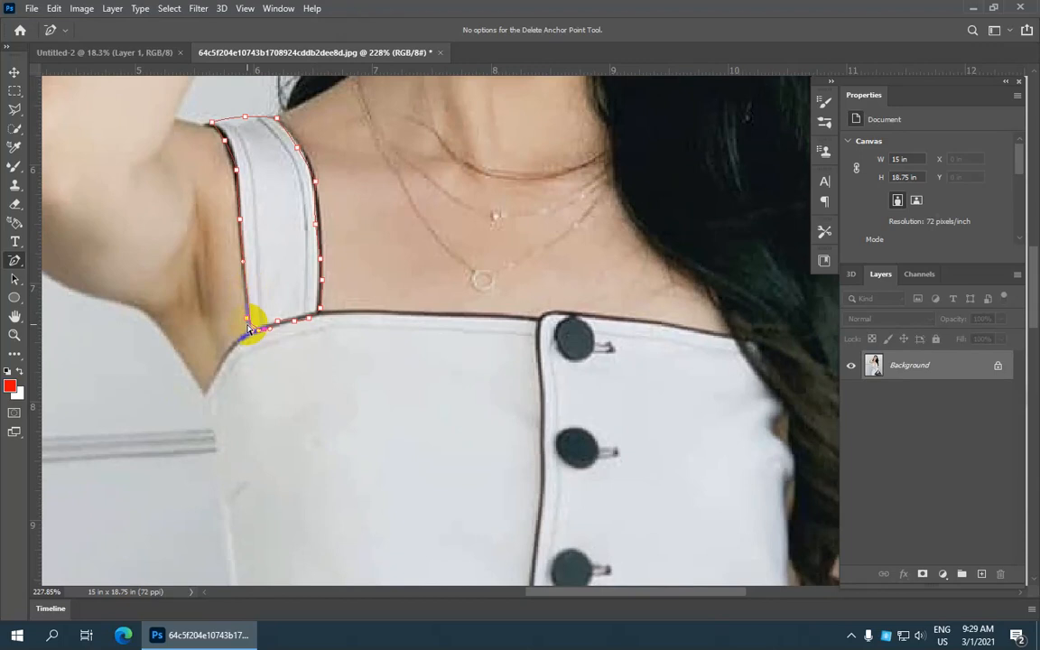
- Add extra anchor points along the lower arm-side edge of the strap path with the Add Anchor Point tool
right_click(15, 261)
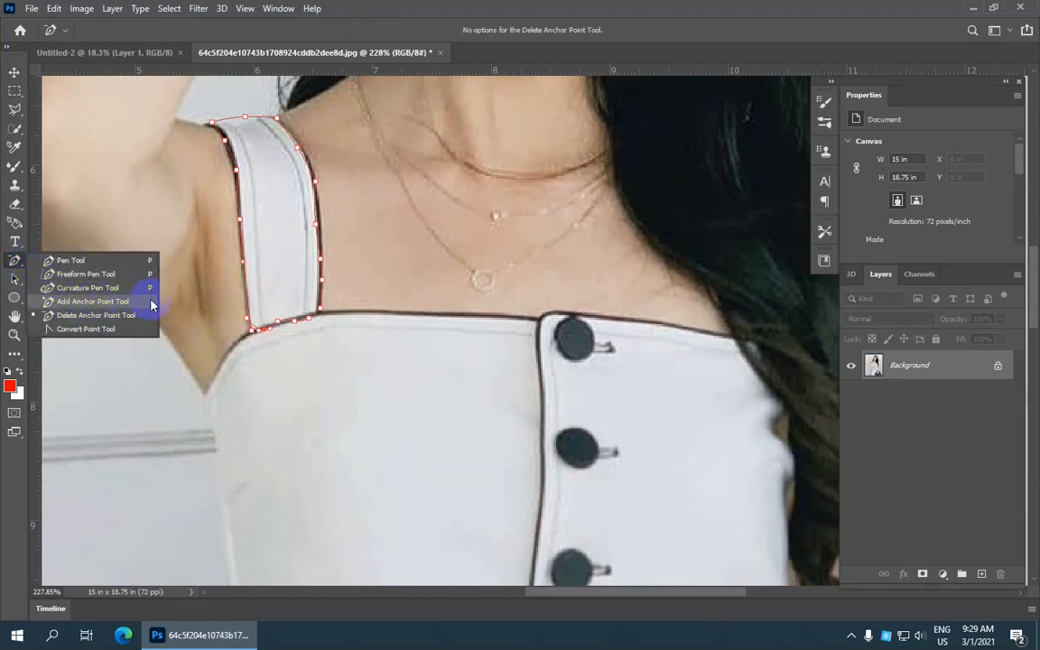
left_click(108, 301)
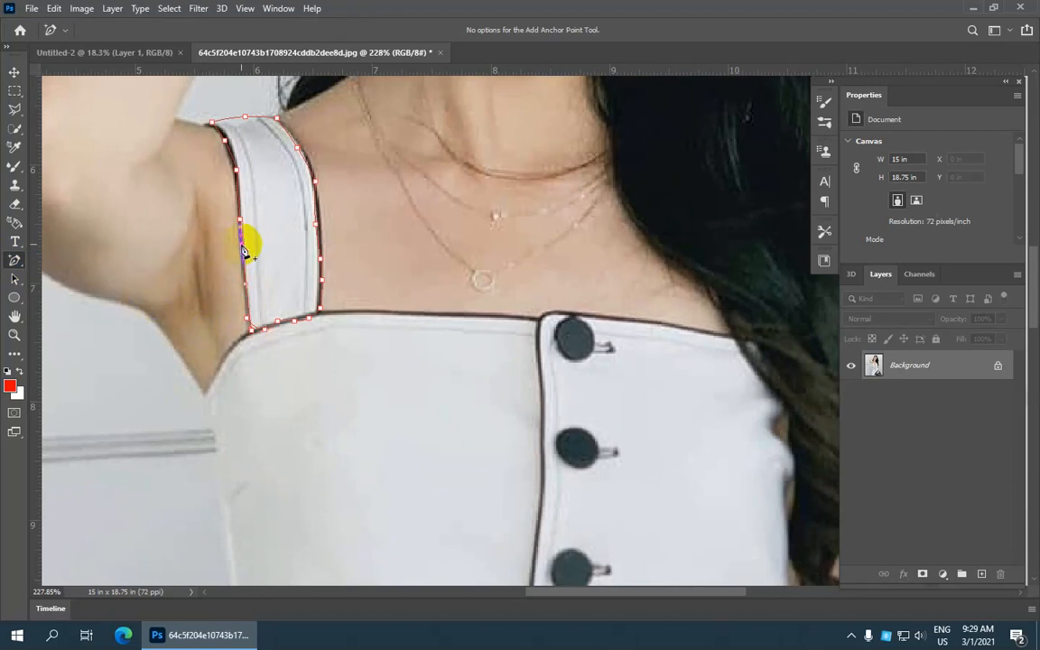
left_click(245, 277)
left_click(246, 291)
- Convert an anchor point on the lower arm-side edge of the strap path with the Convert Point tool
left_click(21, 266)
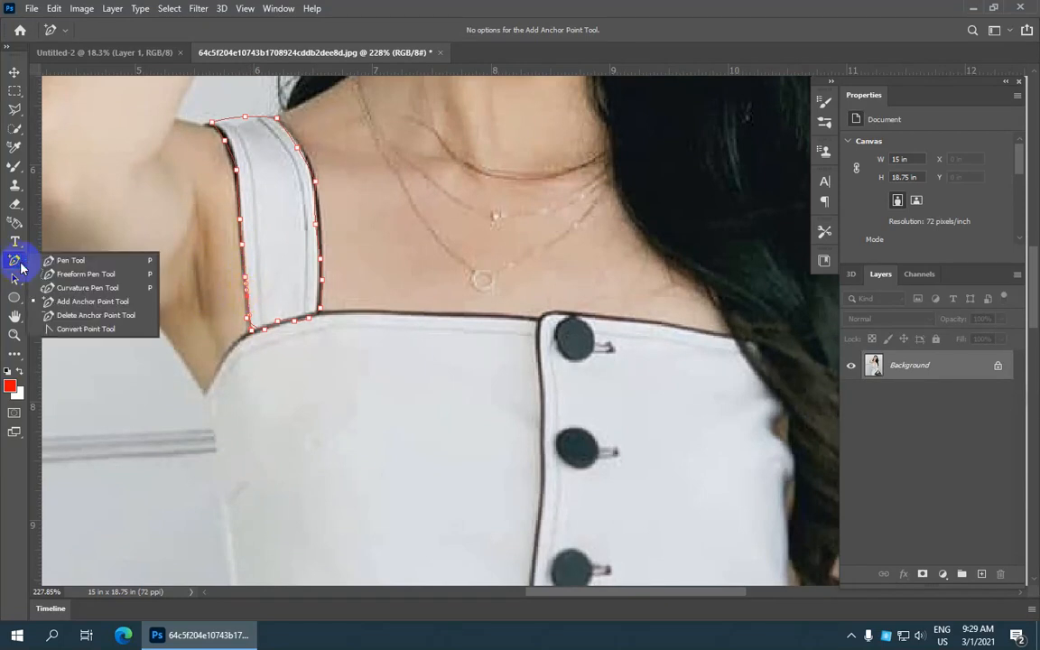
left_click(118, 330)
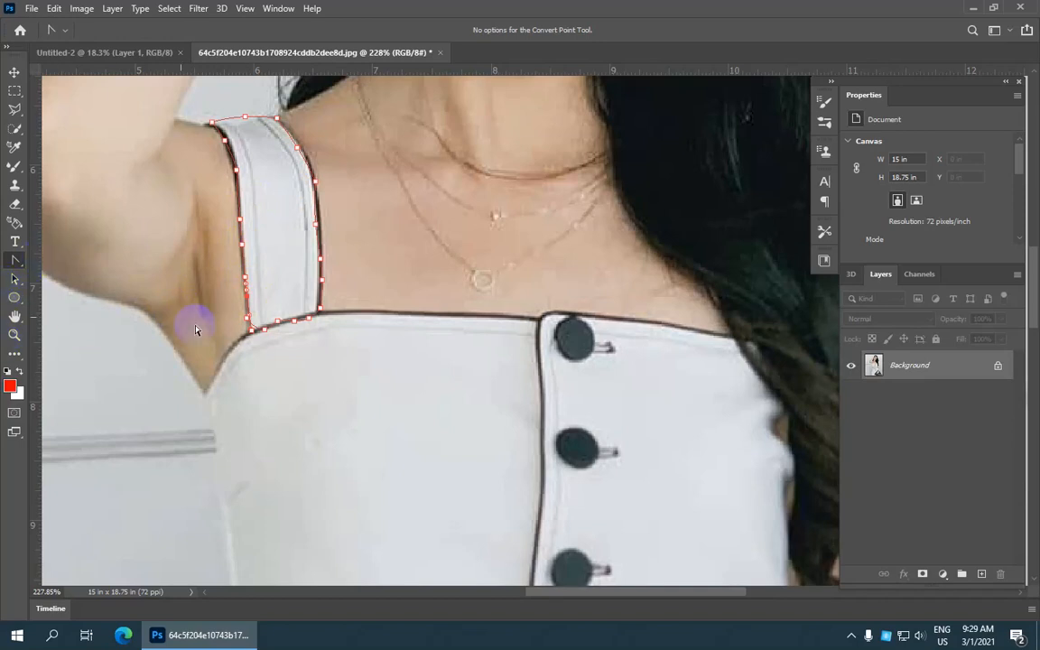
left_click(15, 283)
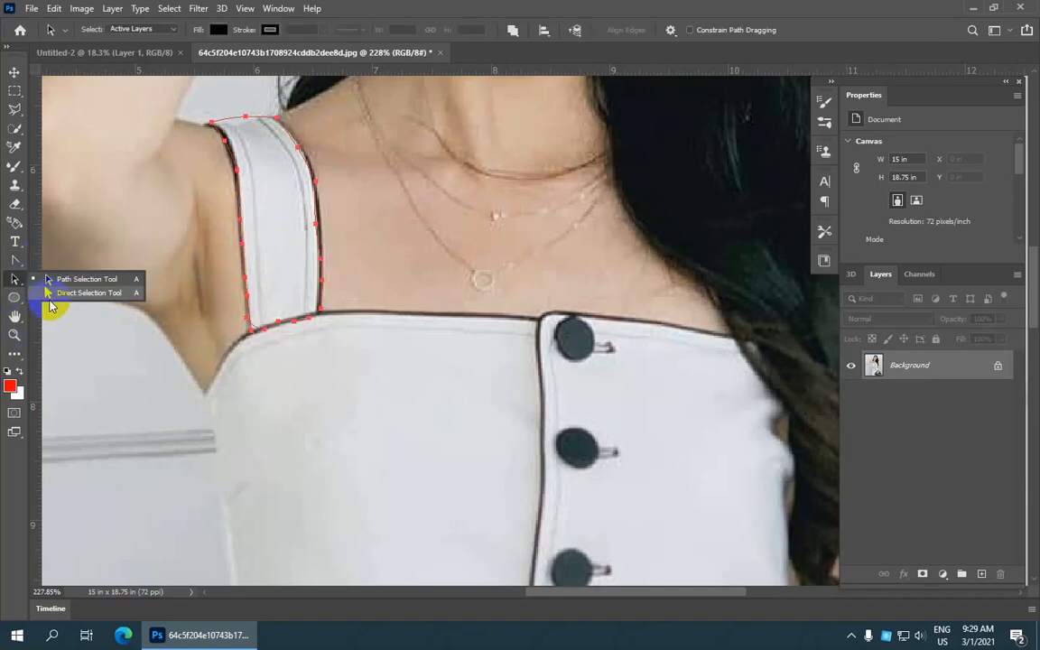
left_click(13, 263)
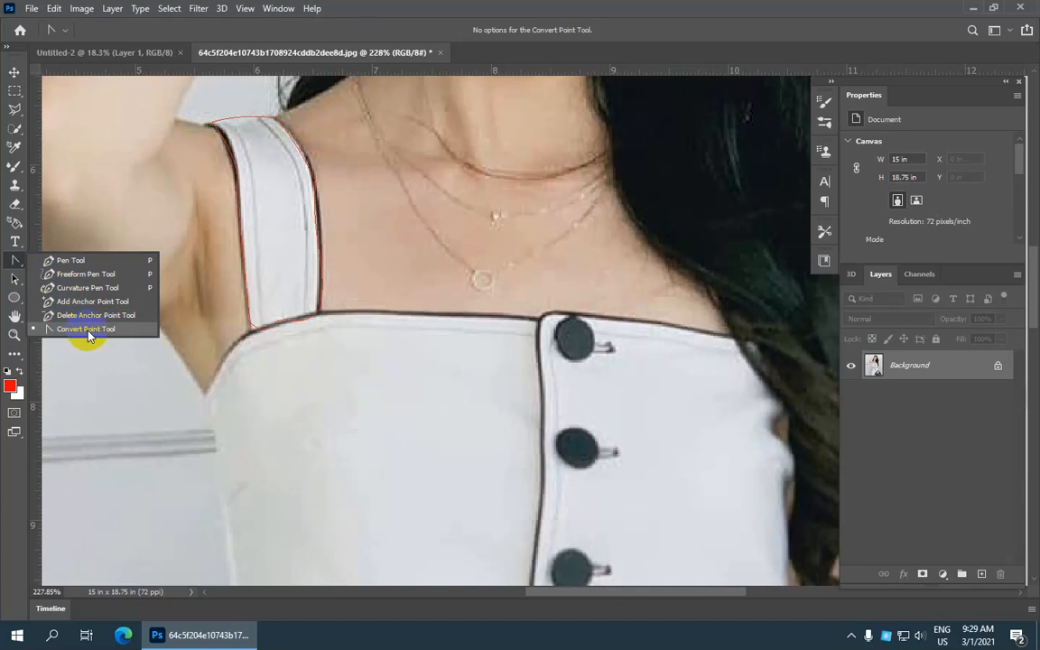
left_click(88, 330)
left_click(244, 280)
- Pull curve handles out of the arm-side anchor point and convert the upper neck-side anchor point of the strap path
left_click(16, 260)
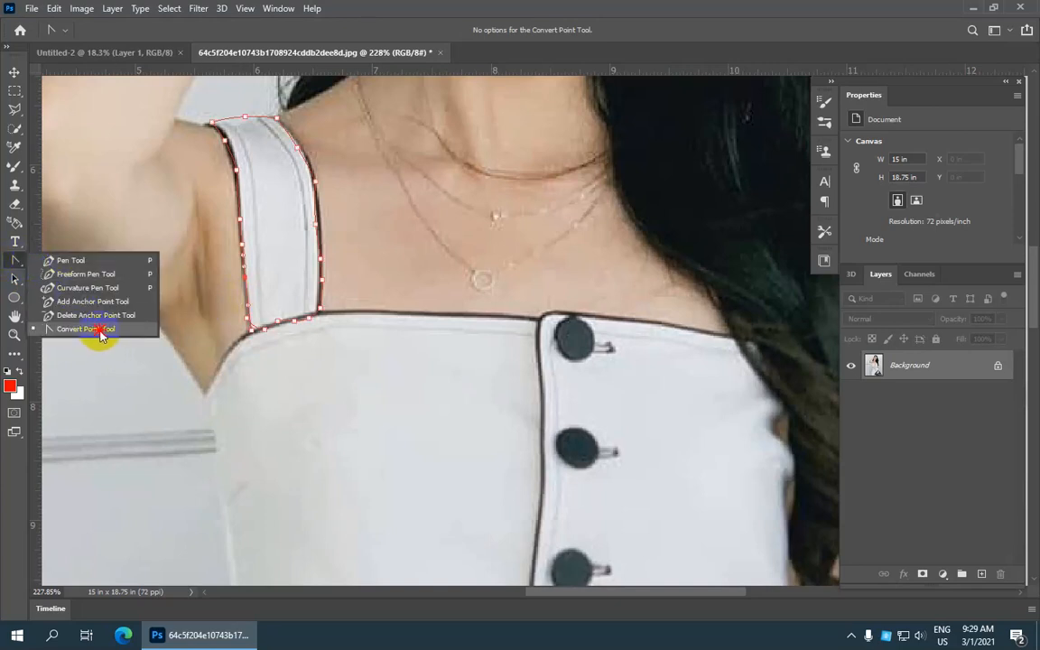
left_click(99, 332)
scroll(248, 275, "up", 3)
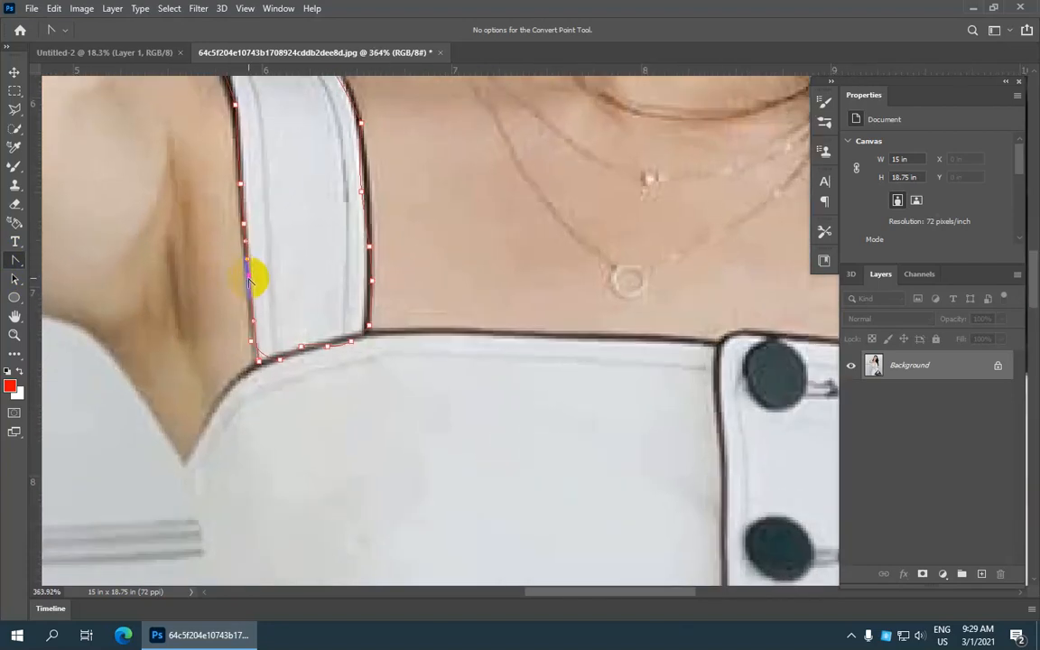
left_click_drag(249, 276, 245, 218)
scroll(249, 221, "down", 5)
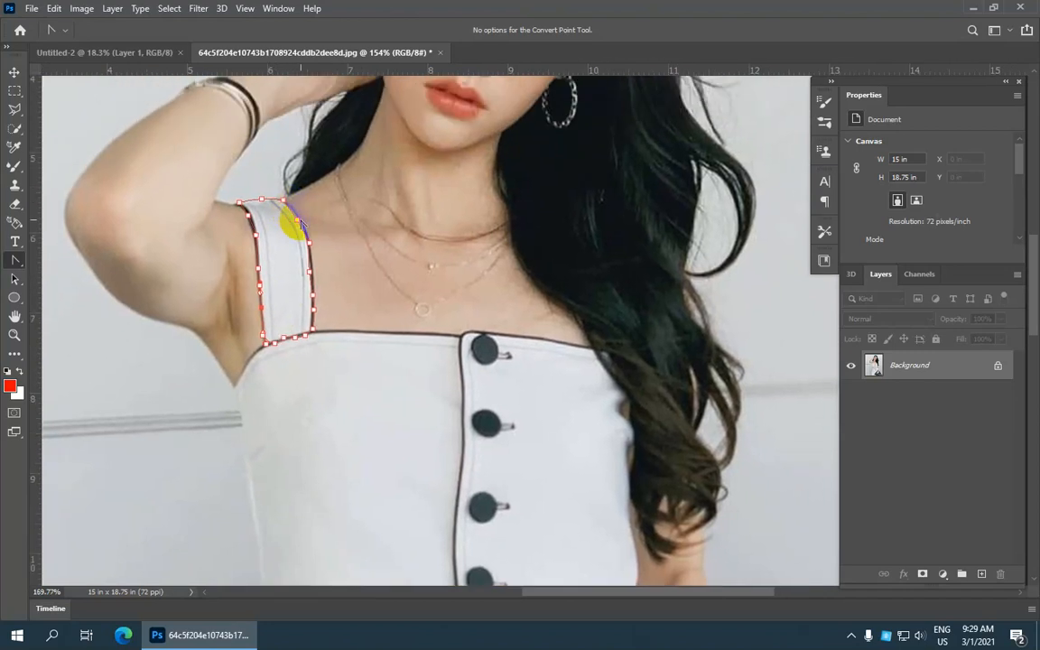
scroll(287, 221, "up", 3)
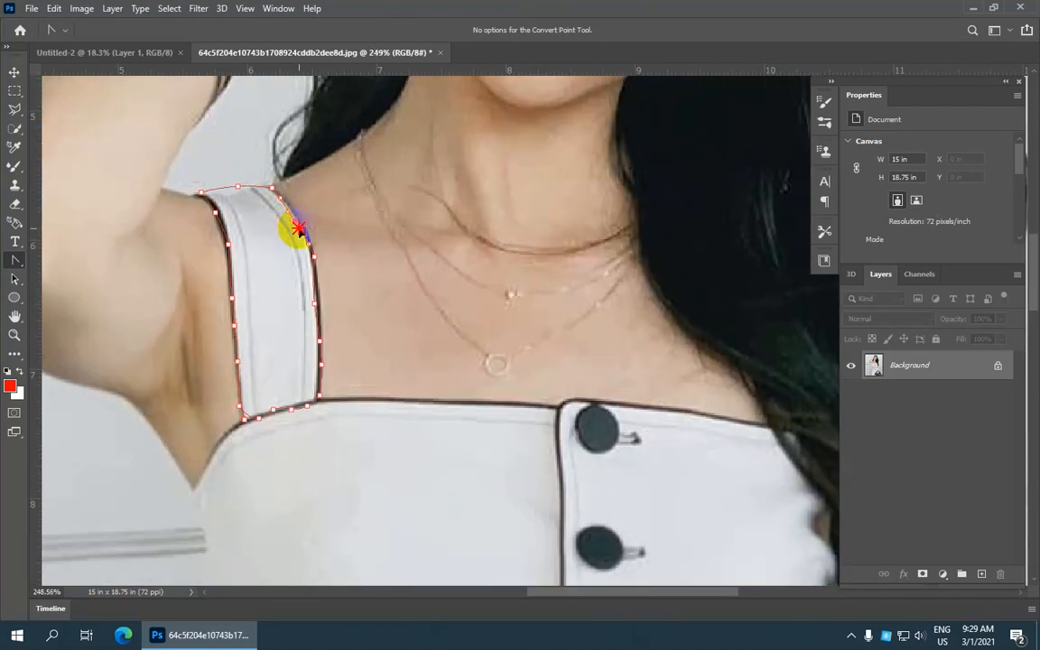
- Refine the upper neck-side anchor point of the strap path along the strap's outline with the Curvature Pen tool
left_click_drag(16, 260, 60, 289)
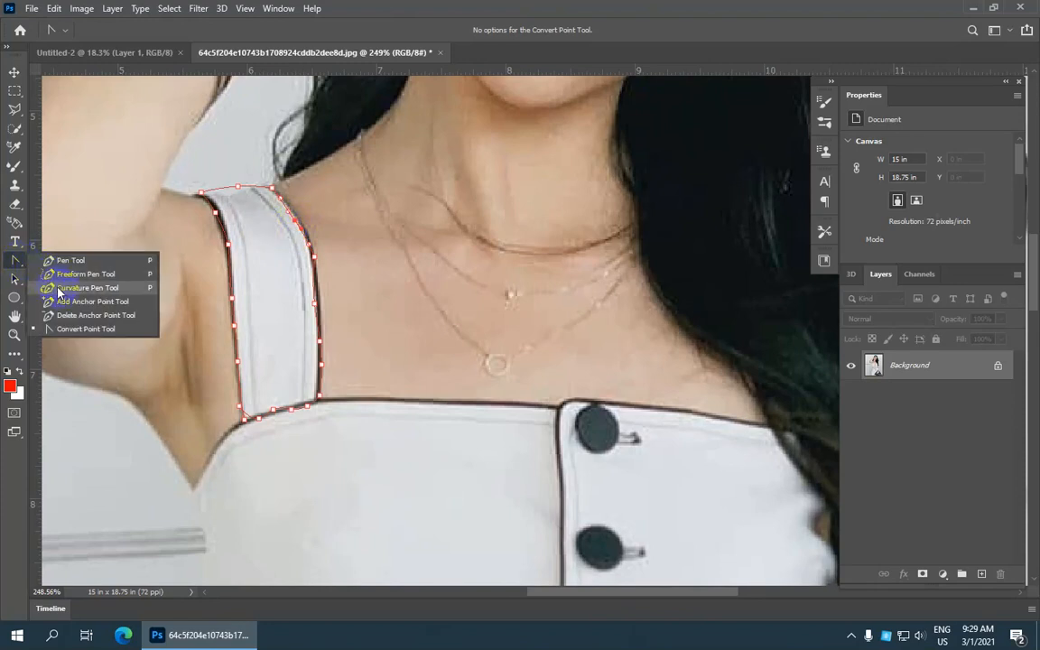
left_click(135, 276)
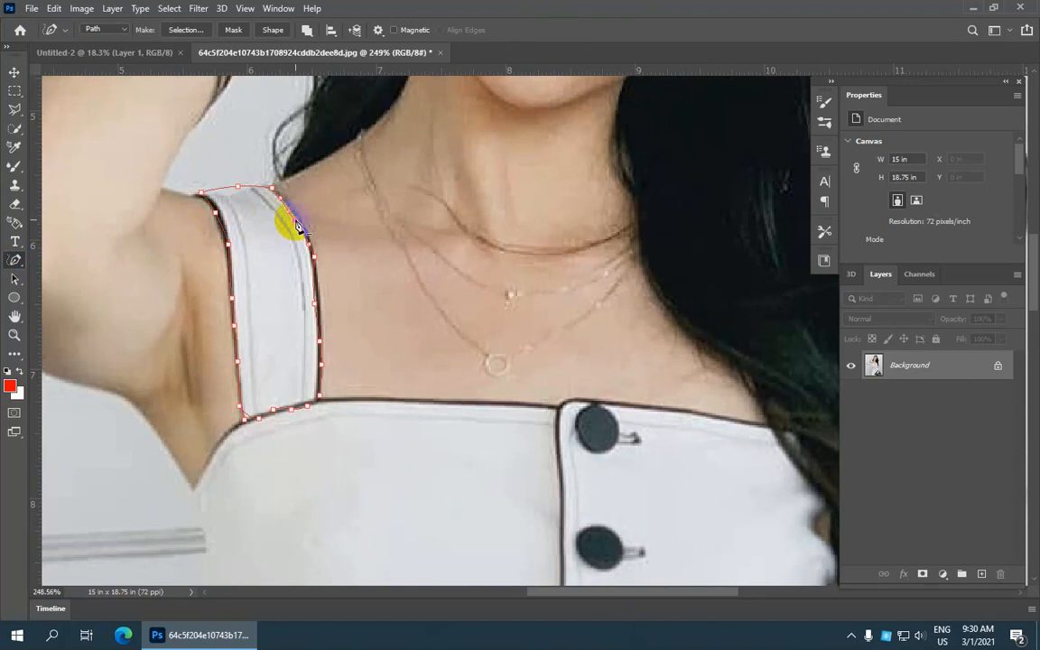
scroll(296, 226, "up", 2)
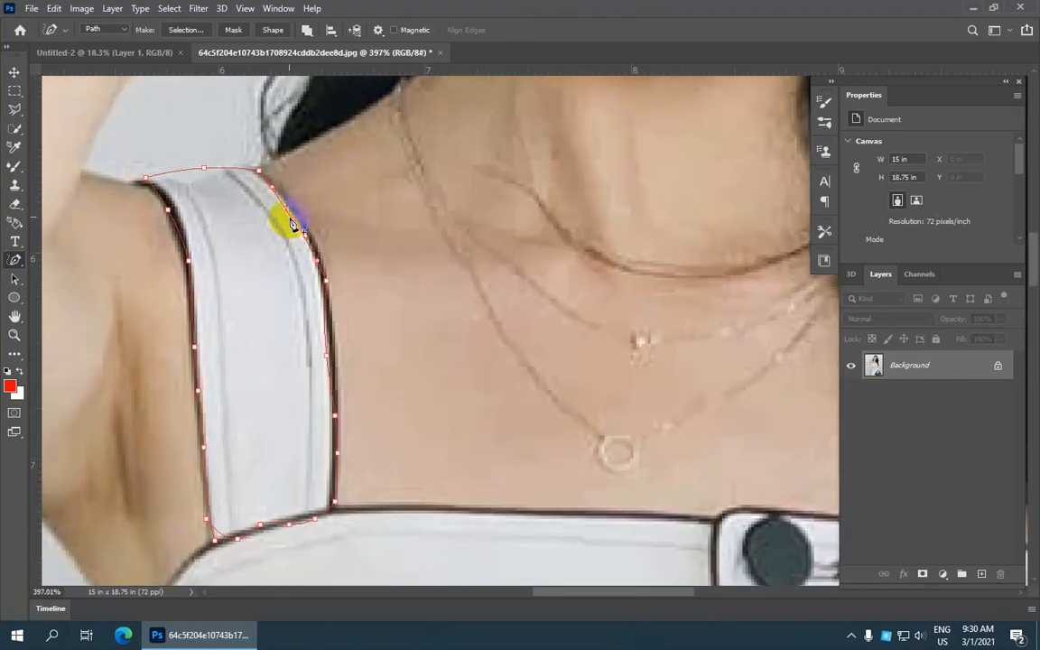
scroll(296, 225, "down", 2)
right_click(14, 260)
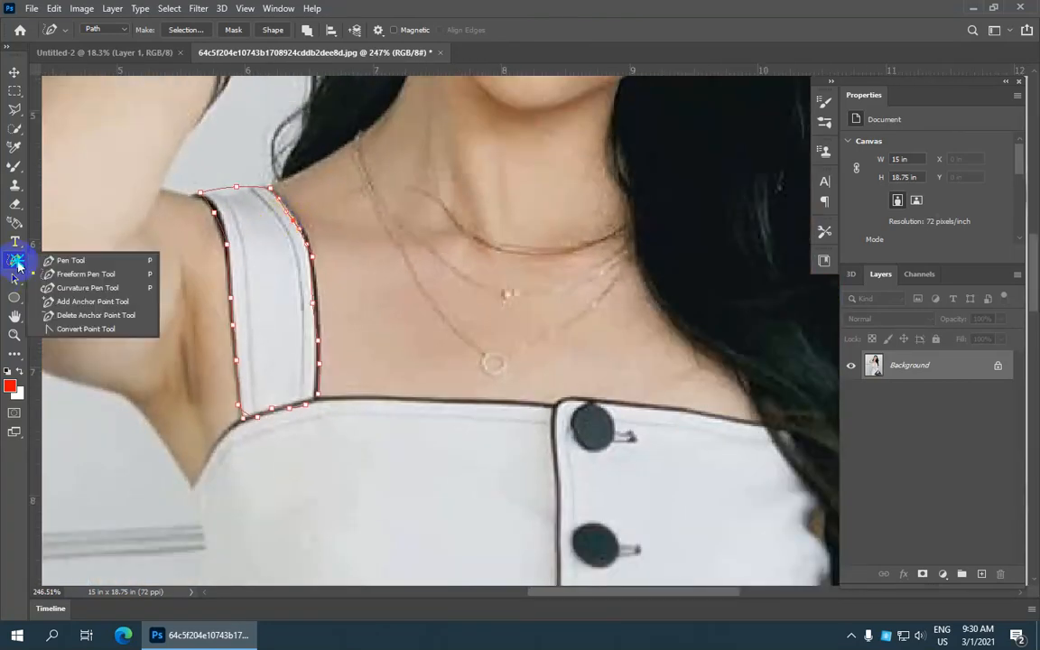
left_click(105, 287)
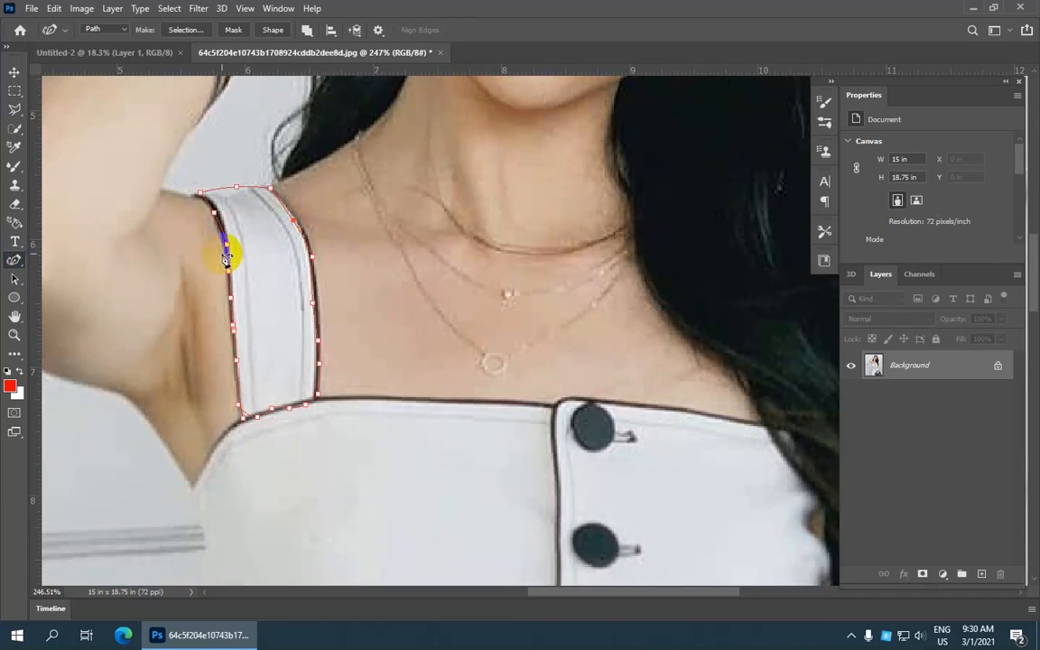
left_click(295, 220)
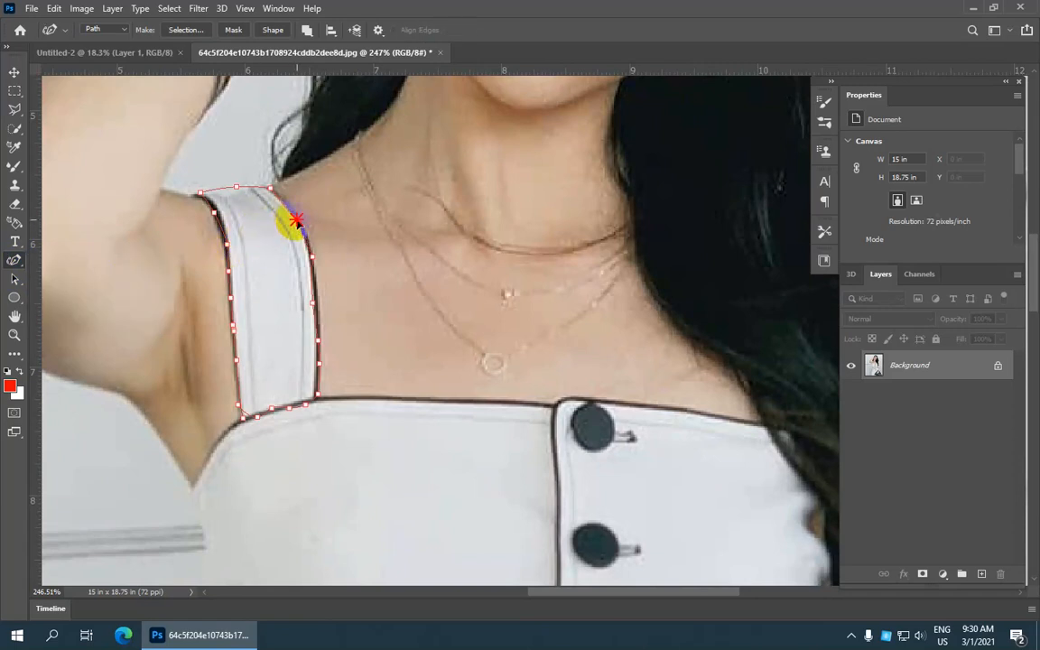
- Turn the closed path around the shoulder strap into a selection
key("ctrl+Return")
scroll(313, 304, "down", 5)
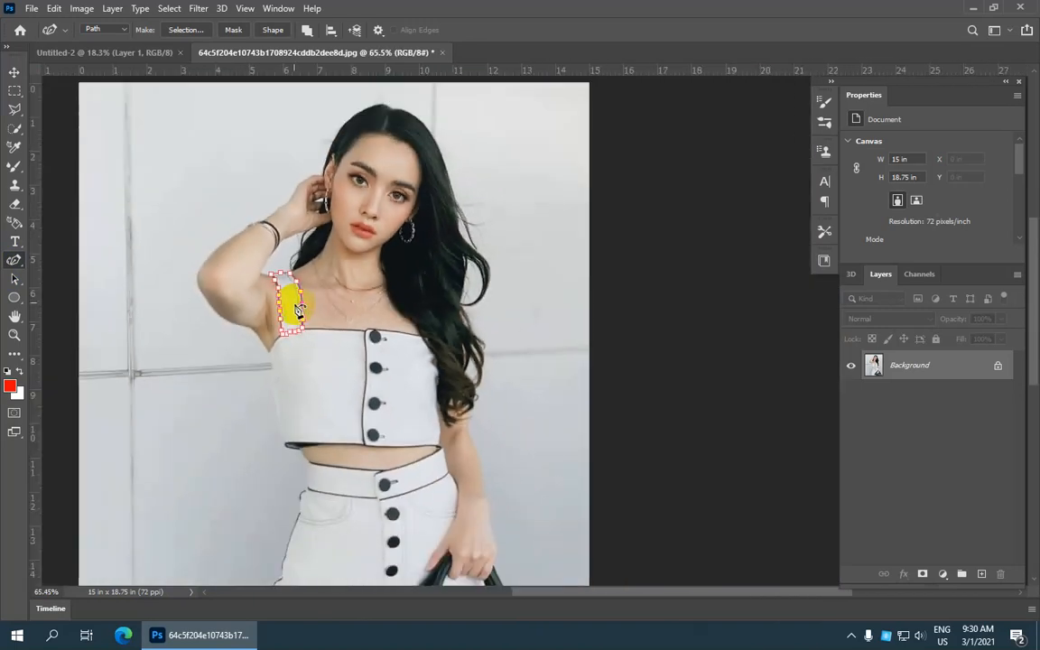
key("ctrl+Return")
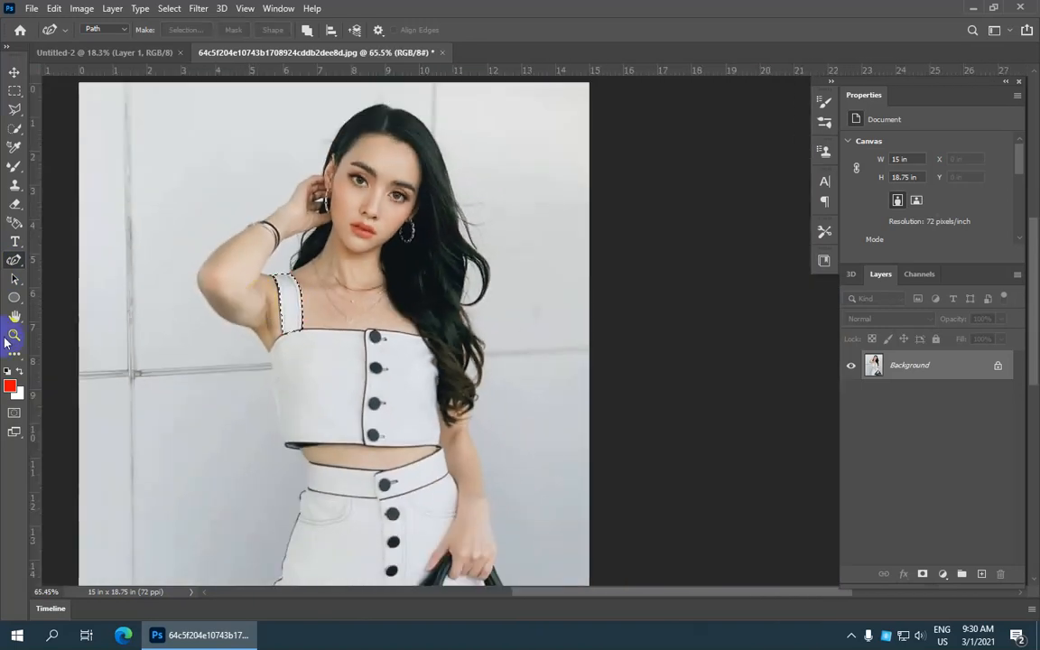
- Set the foreground colour to the pink ff2fe9
left_click(11, 386)
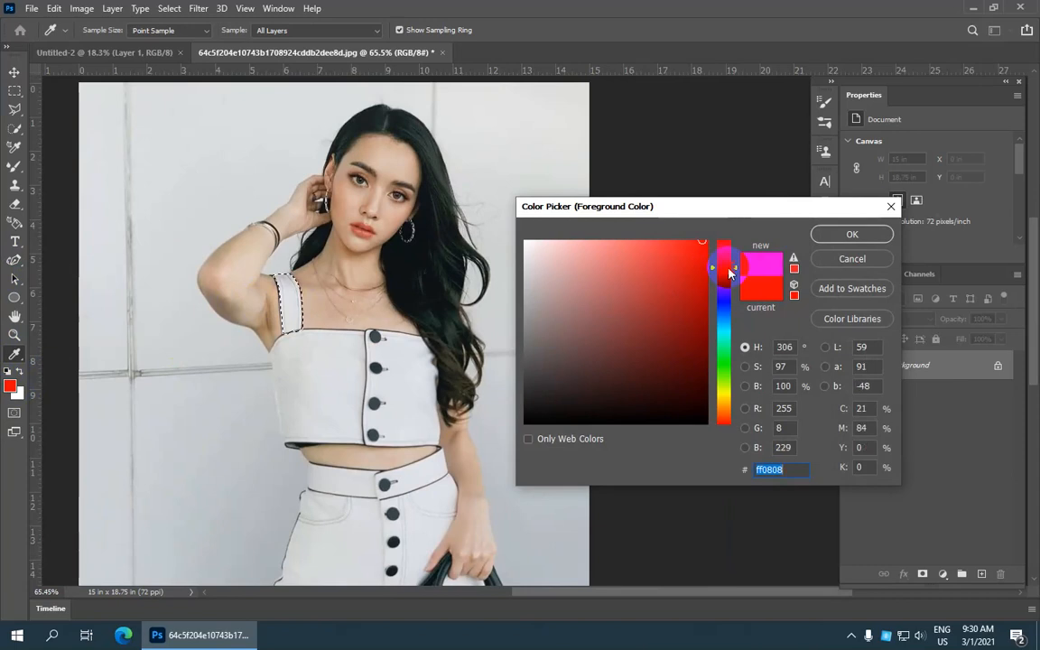
left_click(728, 268)
left_click_drag(694, 247, 673, 241)
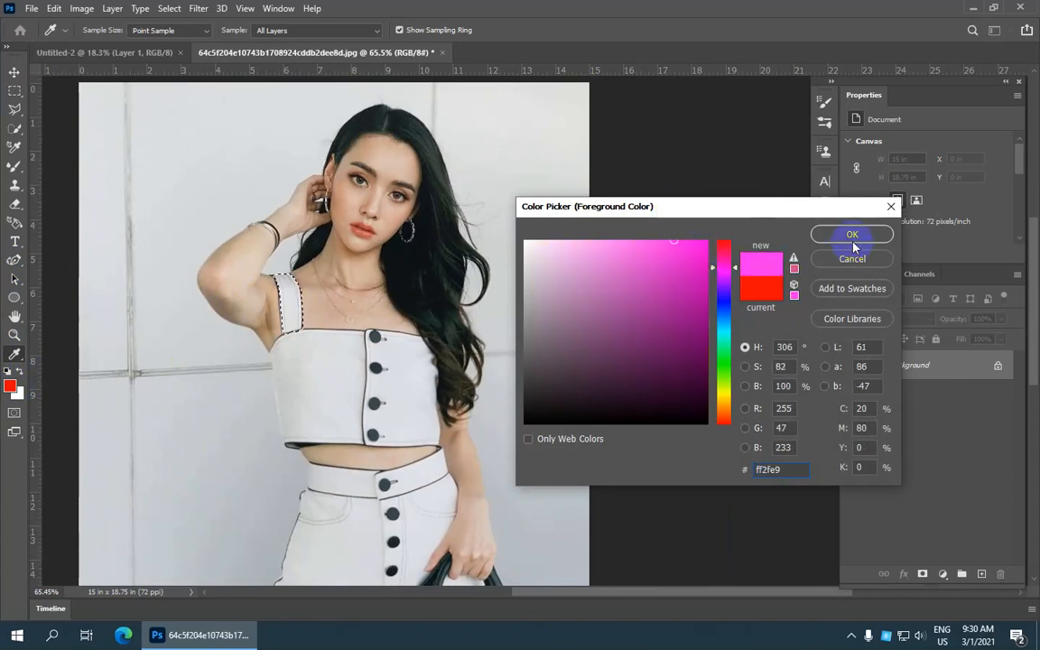
left_click(851, 235)
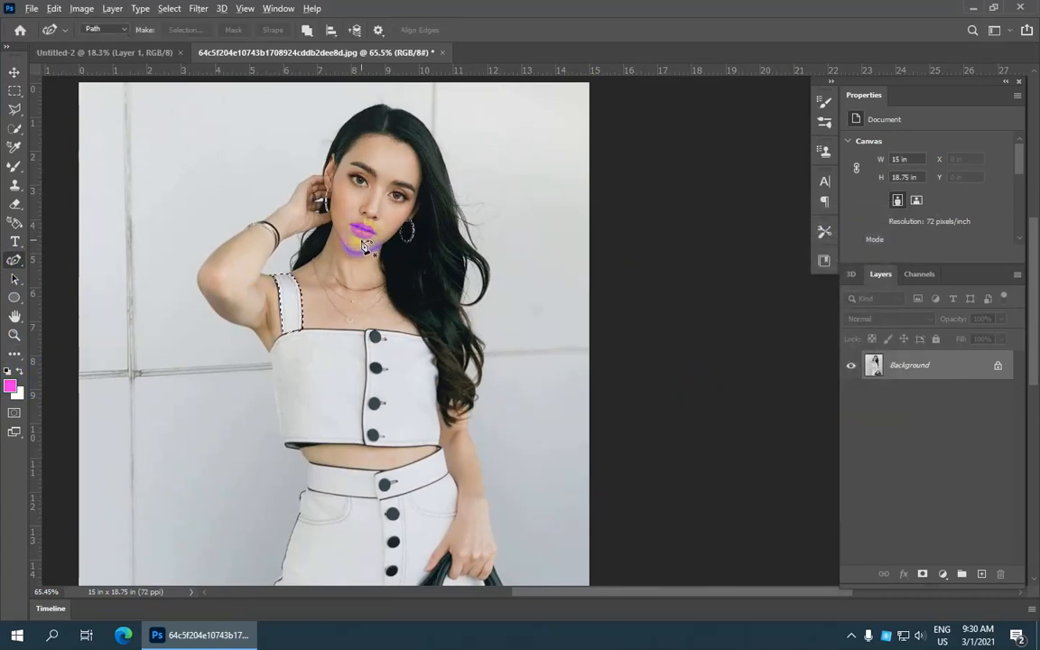
- Fill the shoulder strap selection with the pink foreground colour and deselect it
key("alt+BackSpace")
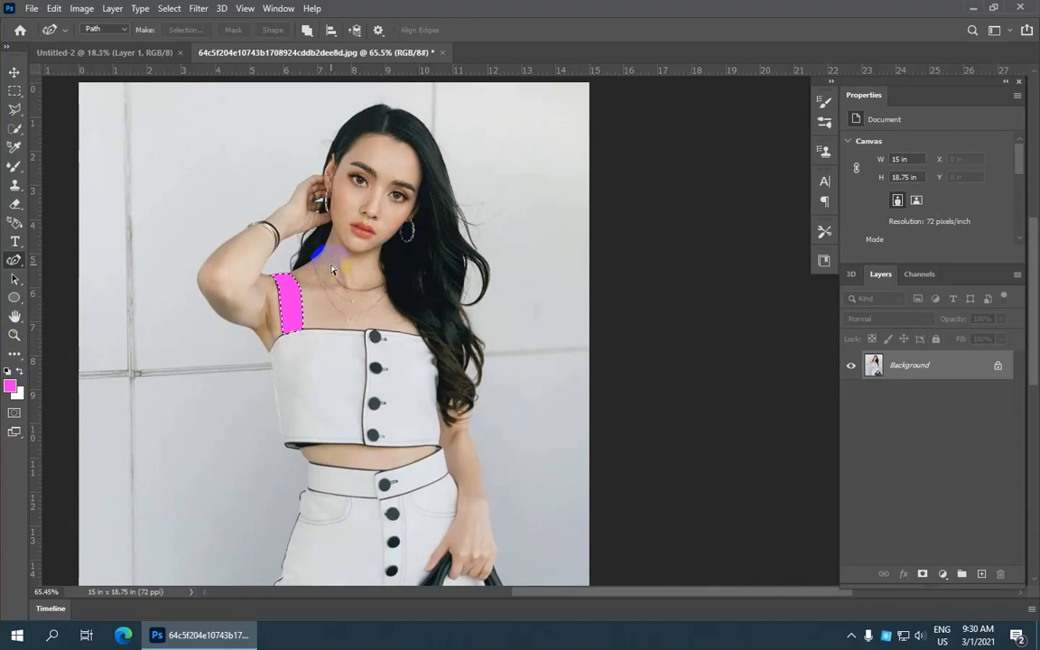
key("ctrl+d")
scroll(309, 318, "down", 3)
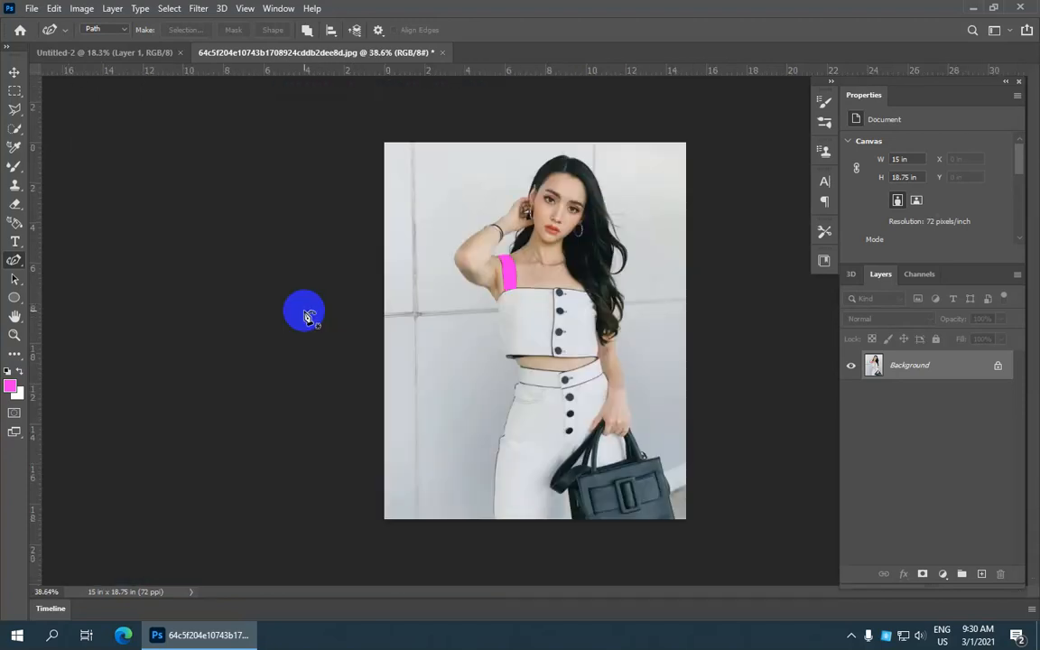
- Examine the pink-filled shoulder strap up close and against the whole photo
scroll(538, 260, "up", 7)
left_click_drag(539, 260, 308, 255)
scroll(311, 261, "down", 3)
scroll(210, 263, "up", 3)
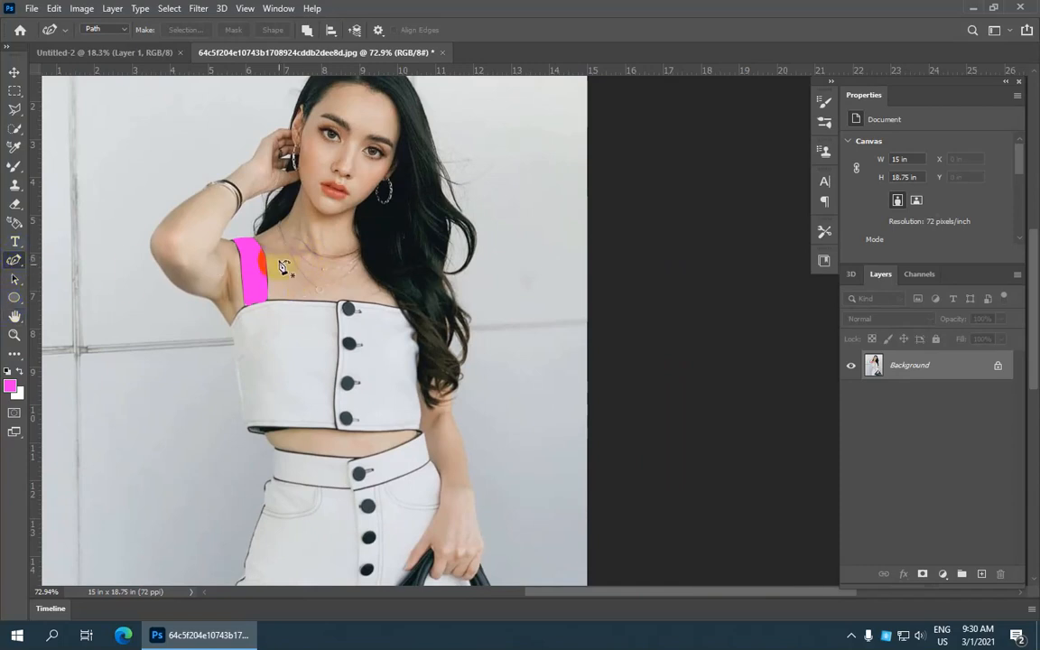
scroll(217, 262, "down", 3)
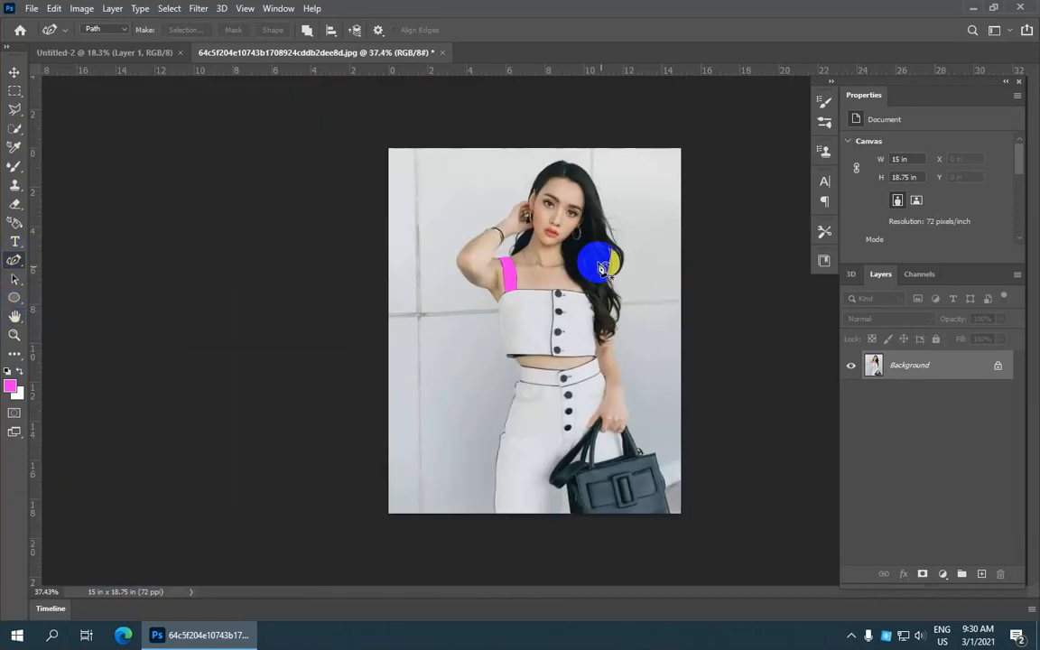
scroll(540, 261, "up", 3)
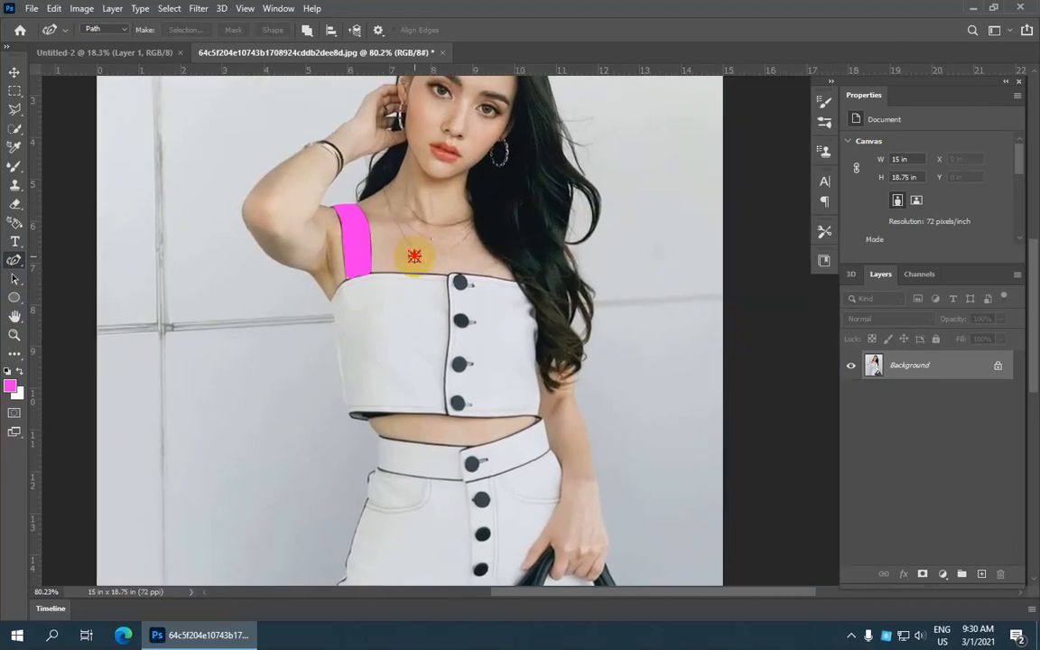
left_click_drag(546, 276, 411, 271)
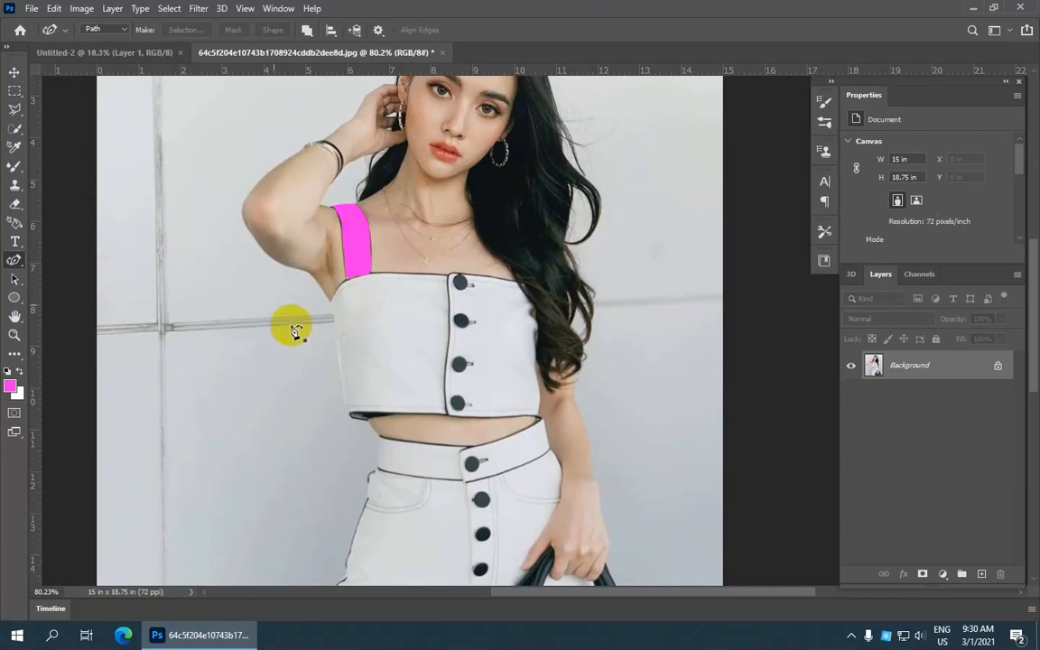
left_click_drag(397, 232, 345, 297)
scroll(344, 296, "down", 6)
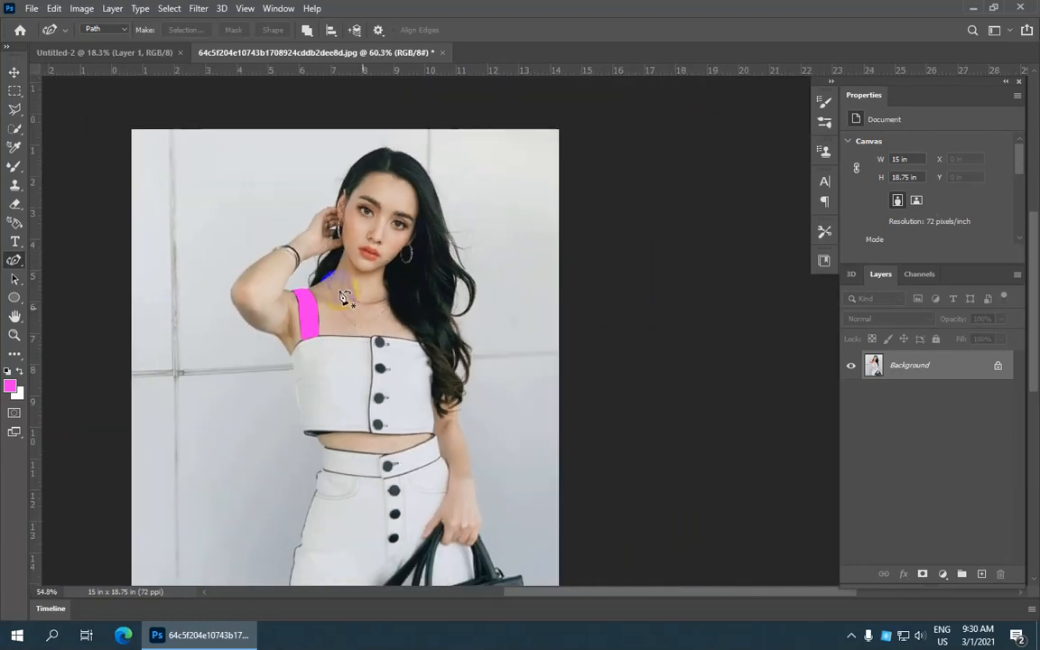
scroll(545, 262, "up", 3)
scroll(545, 262, "down", 2)
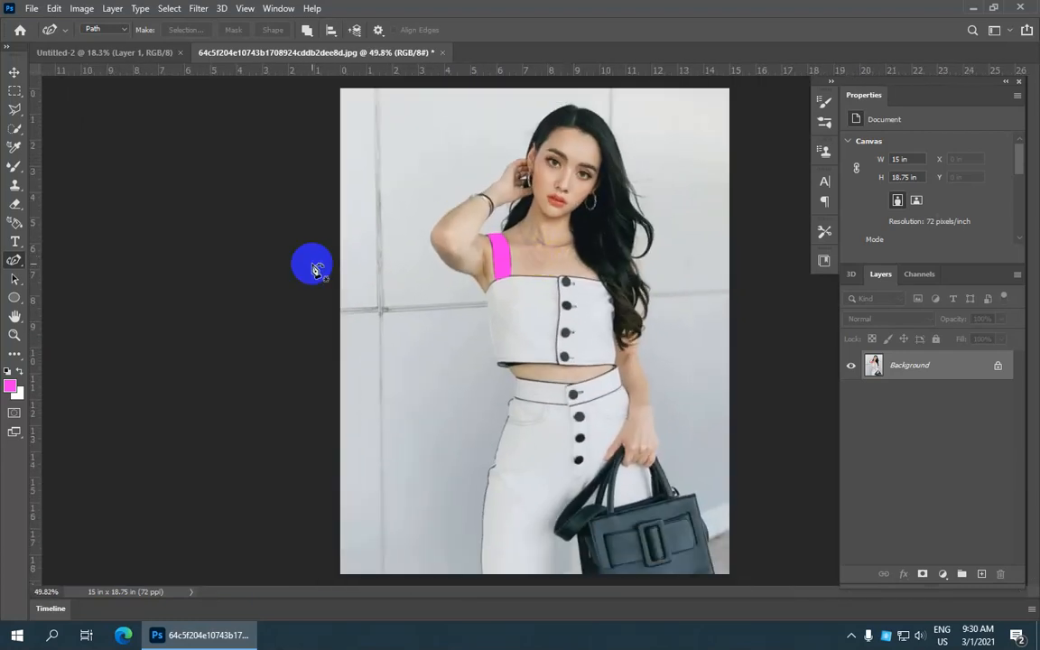
- Activate the standard Pen tool in Path mode
right_click(14, 260)
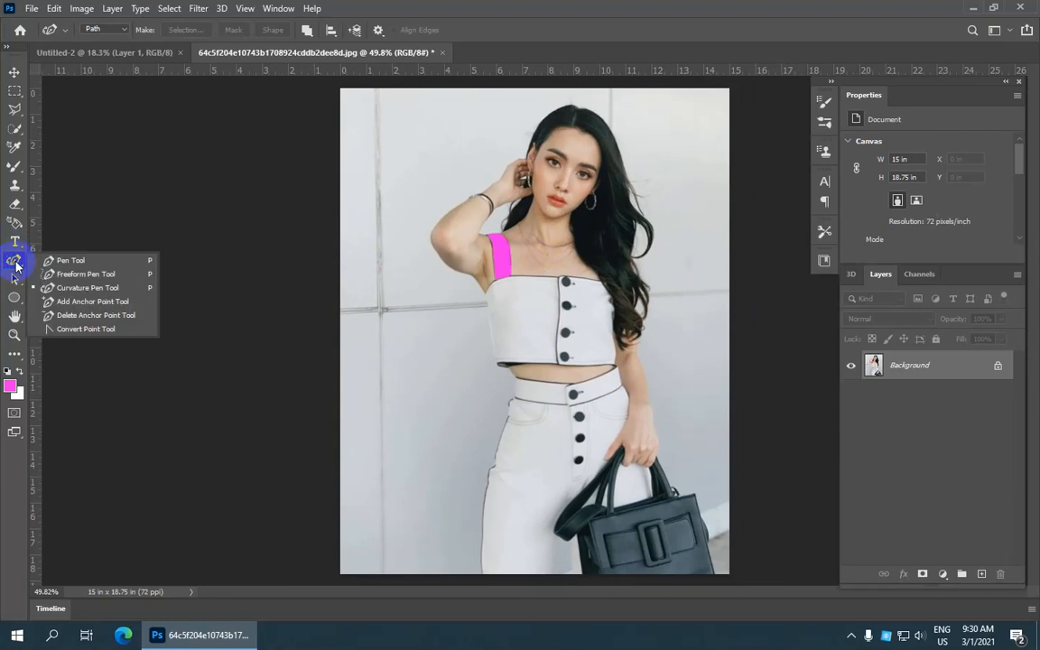
left_click(93, 265)
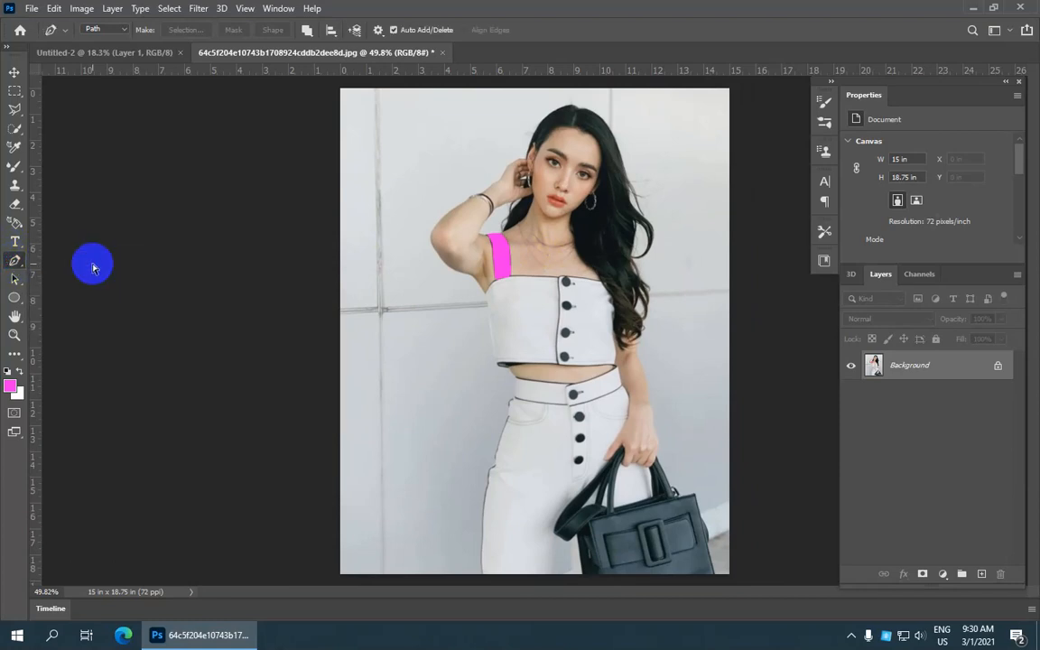